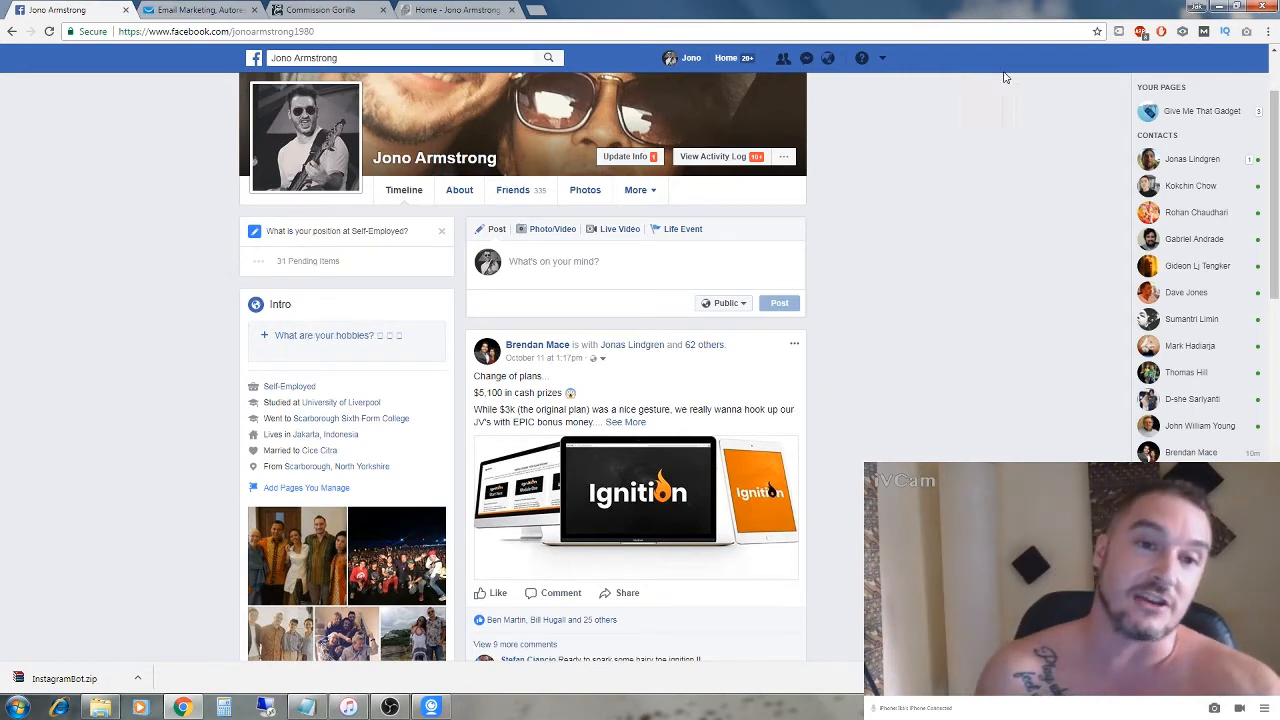
View the personal review website's home page, dismiss its YouTube course pop-up and highlight the site address
left_click(477, 10)
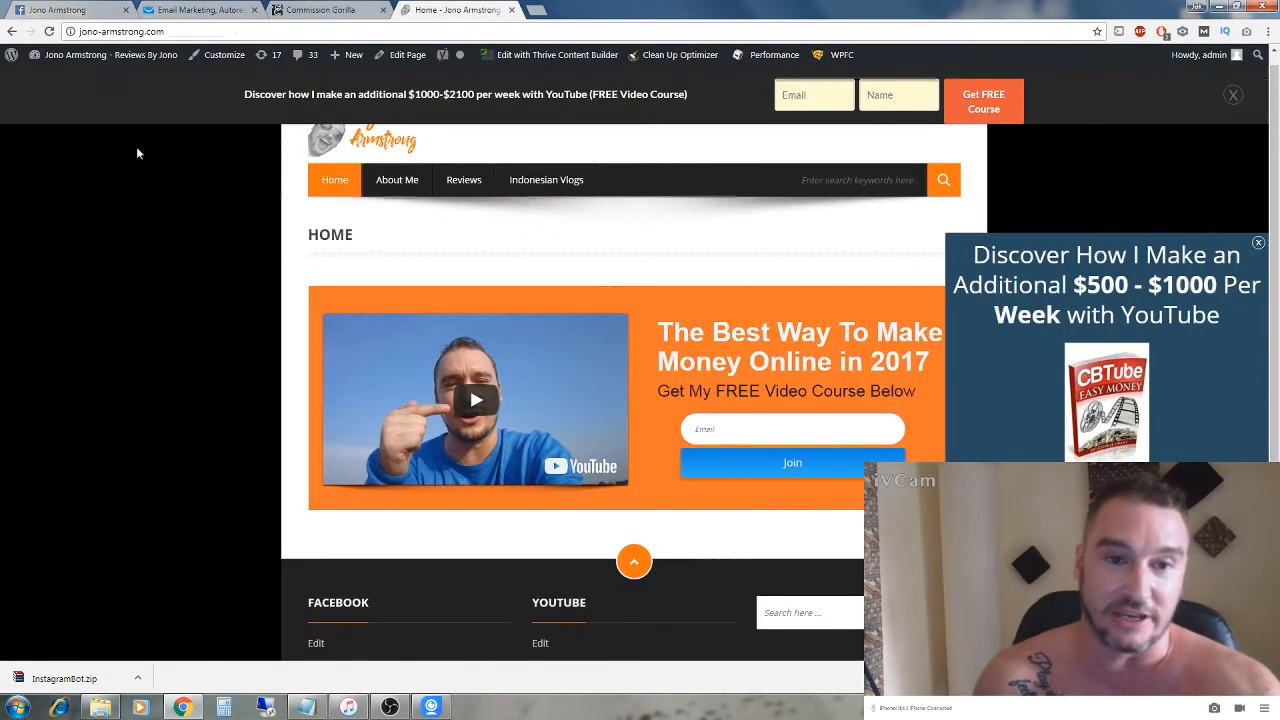
left_click(1259, 243)
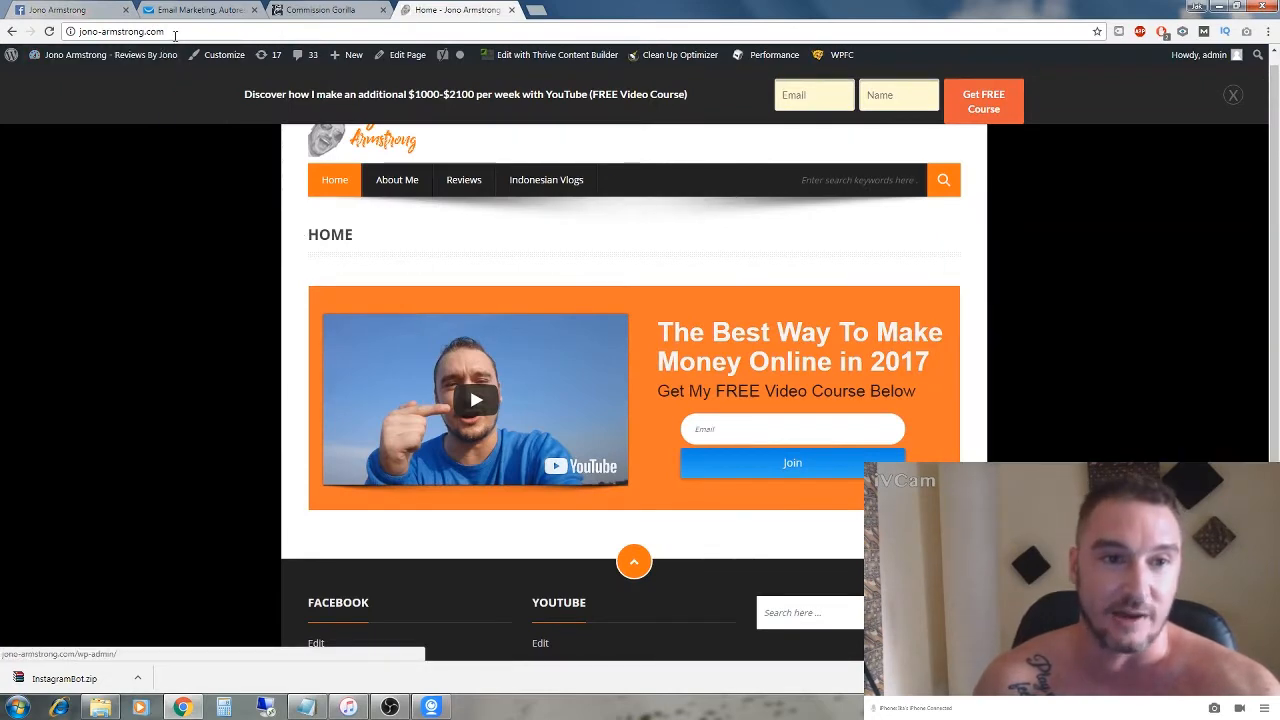
left_click_drag(168, 32, 87, 33)
left_click(137, 211)
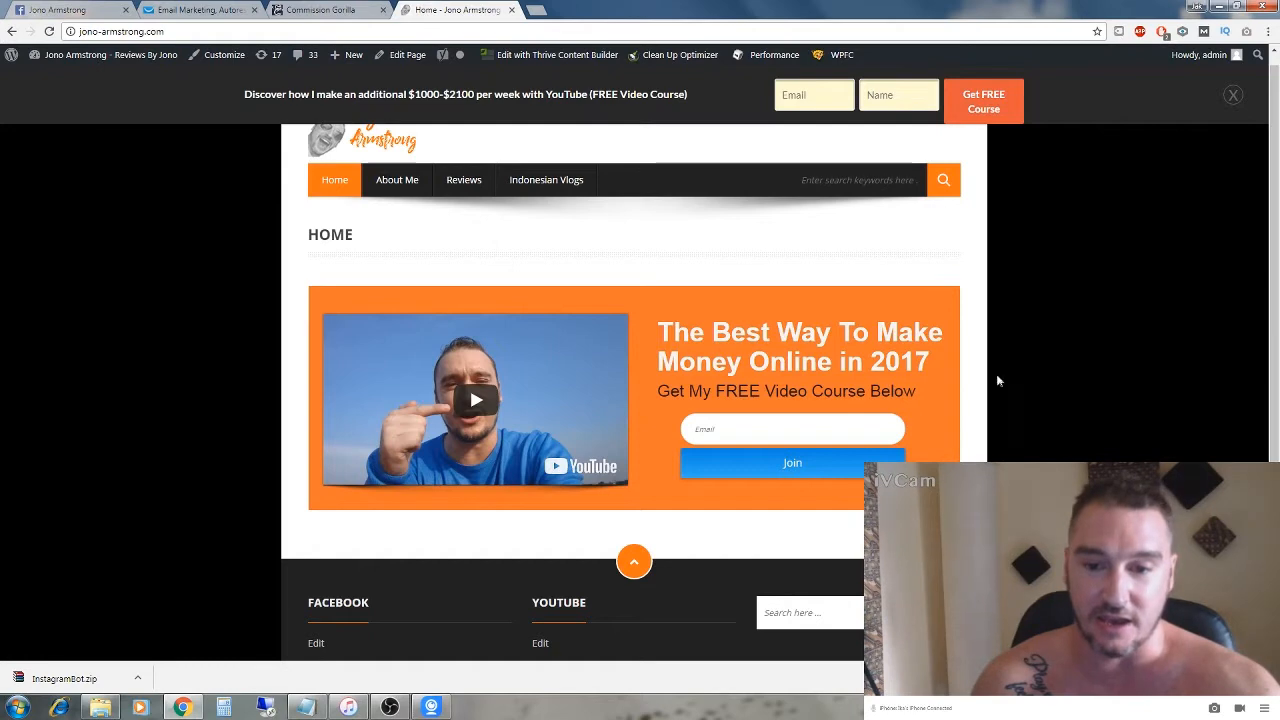
Show the Facebook profile again and switch to the GetResponse dashboard
left_click(85, 10)
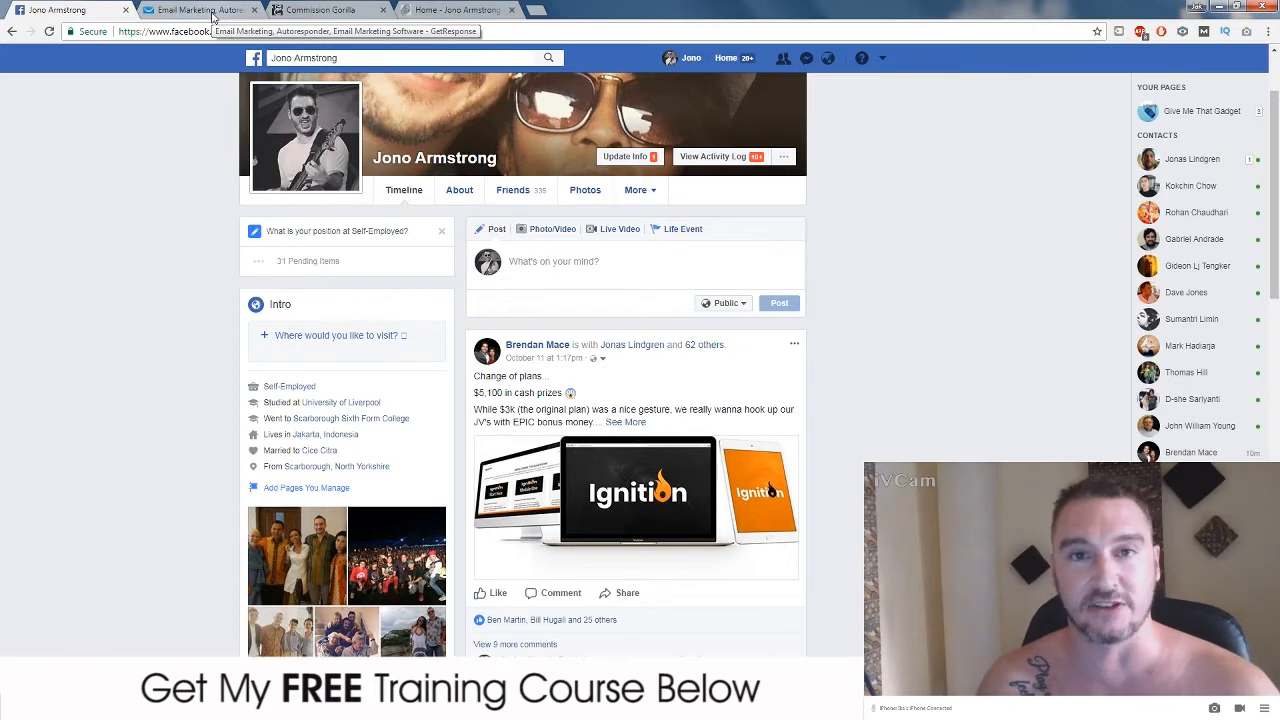
left_click(210, 12)
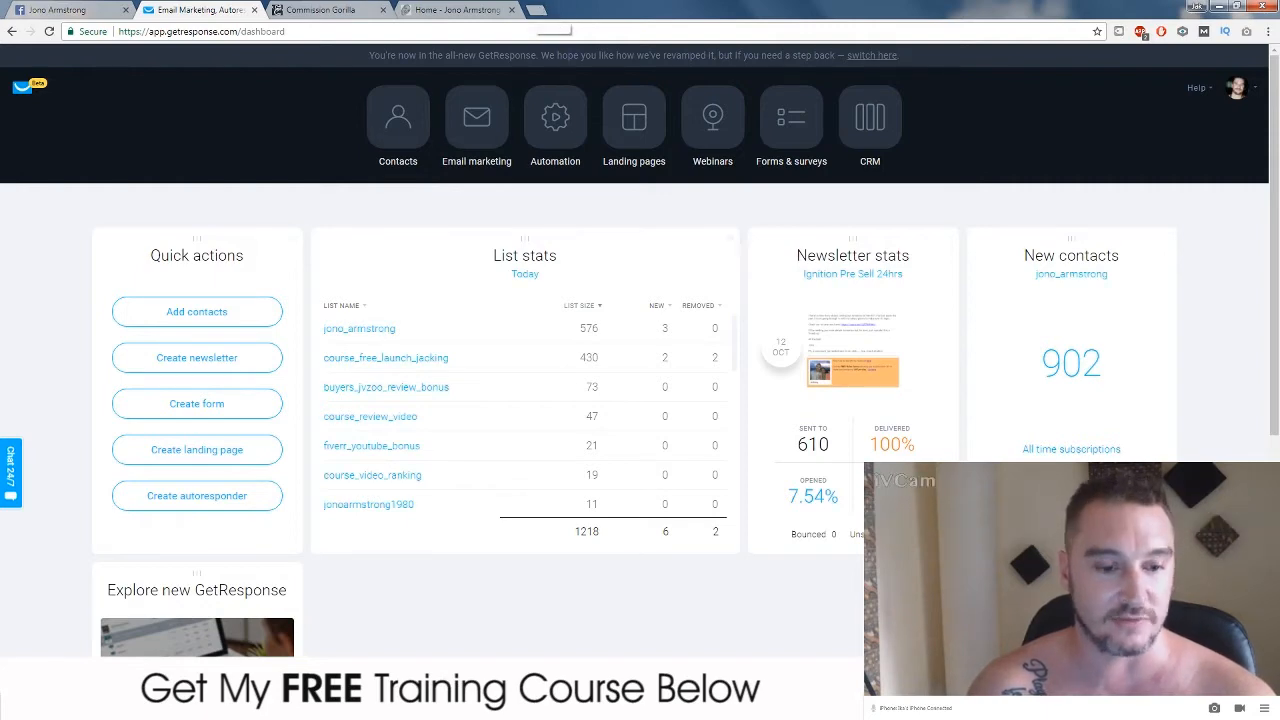
Switch to Windows Explorer, view the Ignition folder inside Review Videos, and minimize the window
key("alt+Tab")
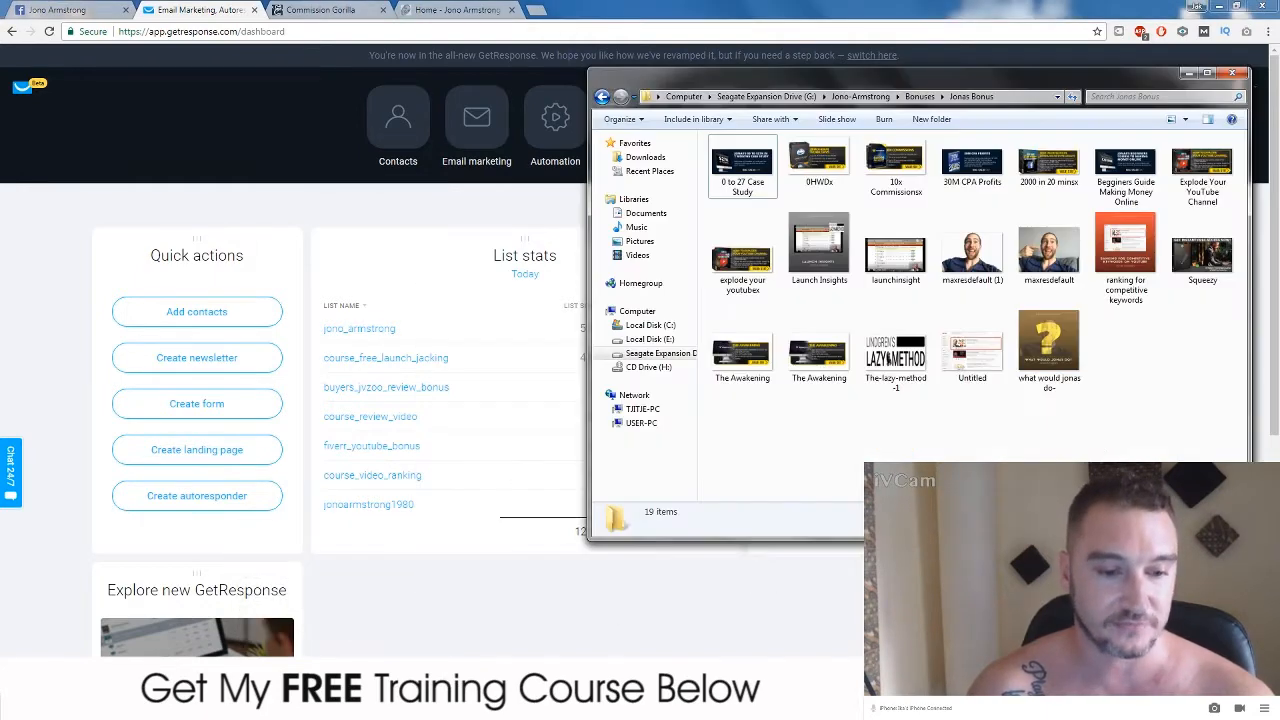
left_click(920, 96)
left_click(860, 96)
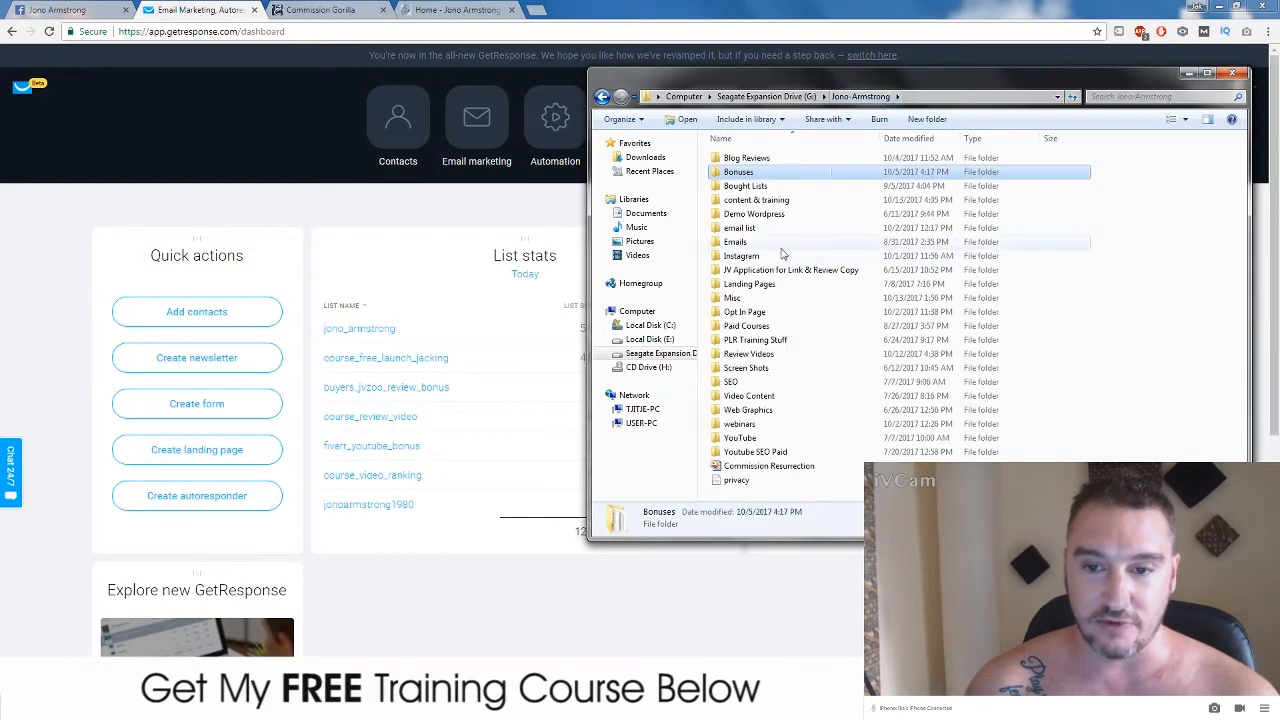
double_click(774, 355)
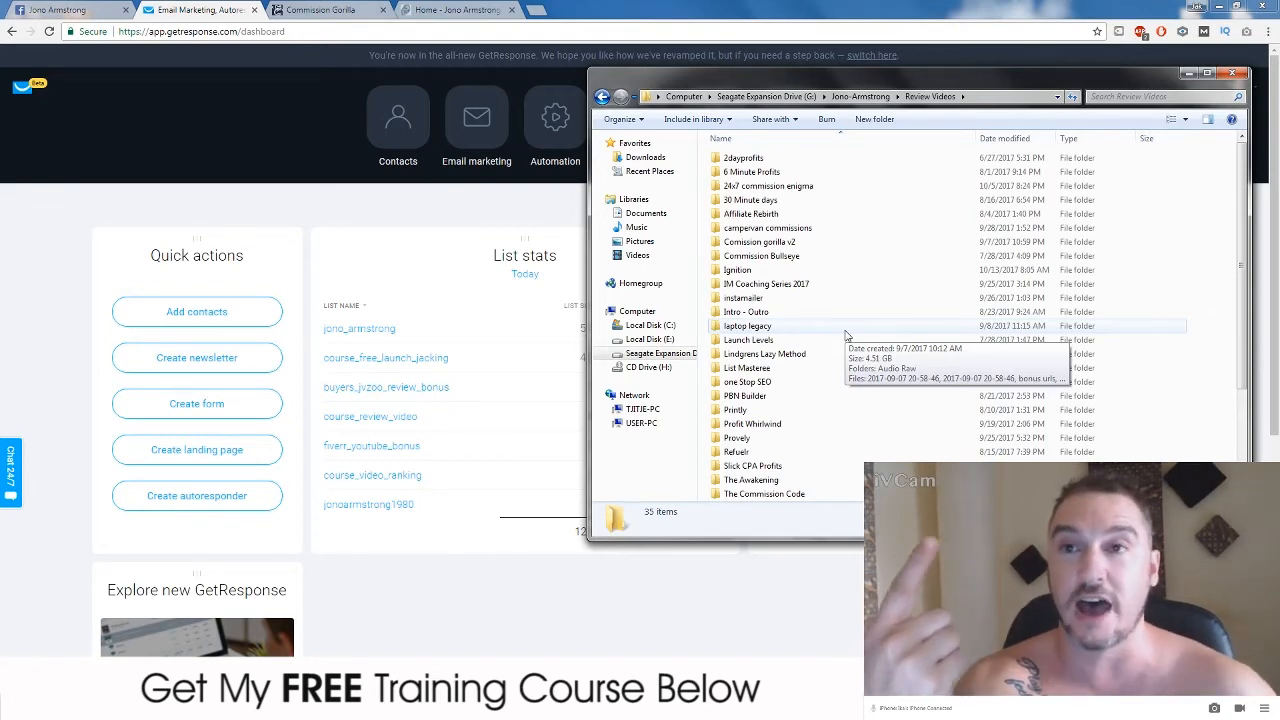
double_click(740, 270)
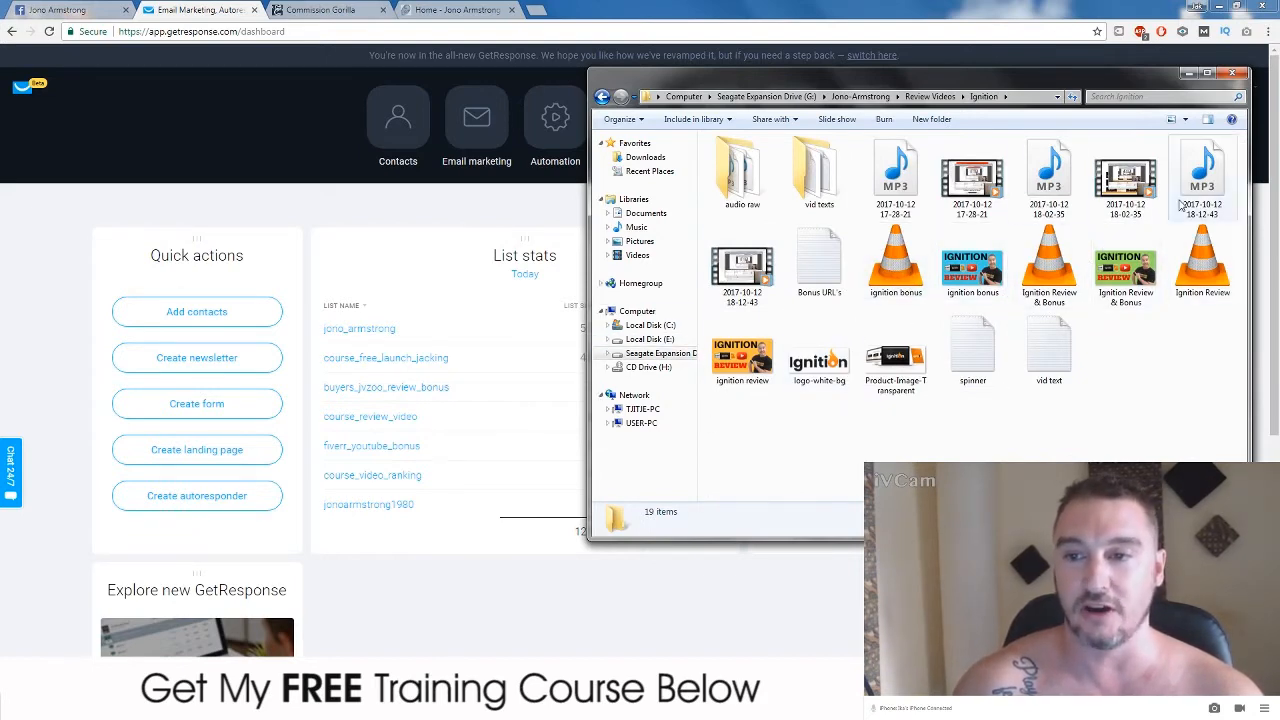
left_click(1187, 80)
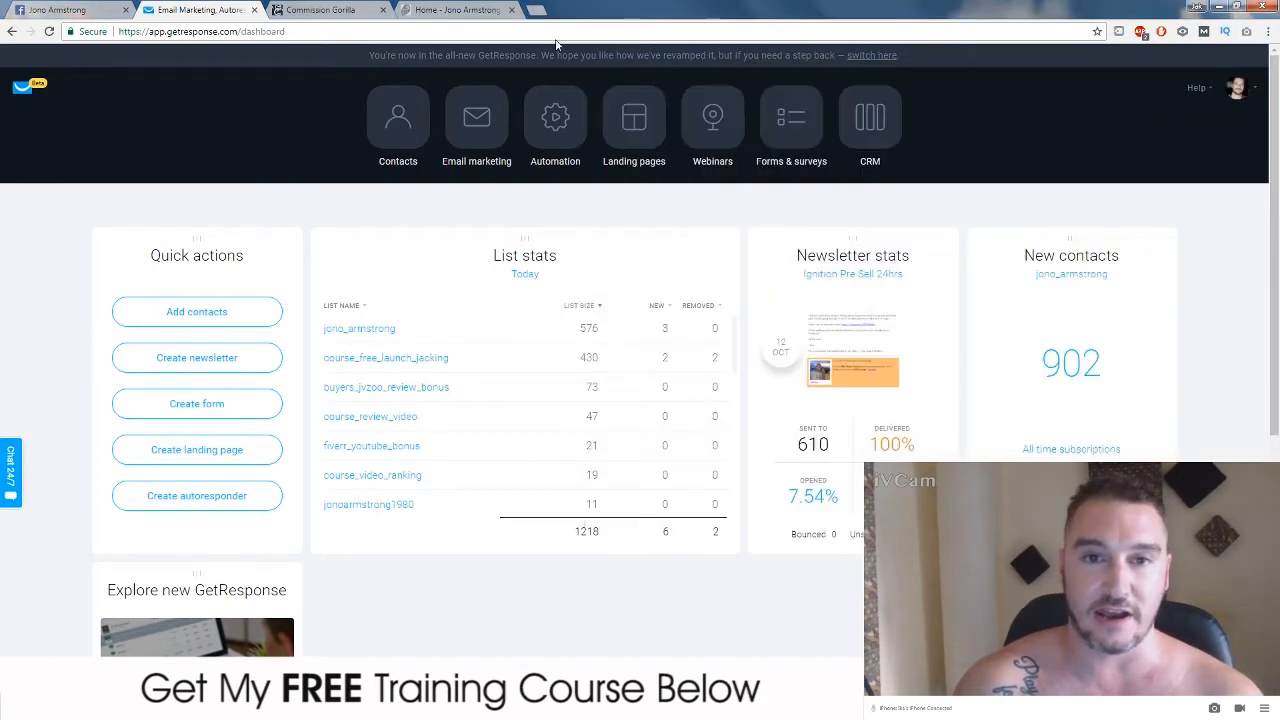
Open YouTube in a new browser tab, search for "ignition review" and look through the video results
left_click(538, 11)
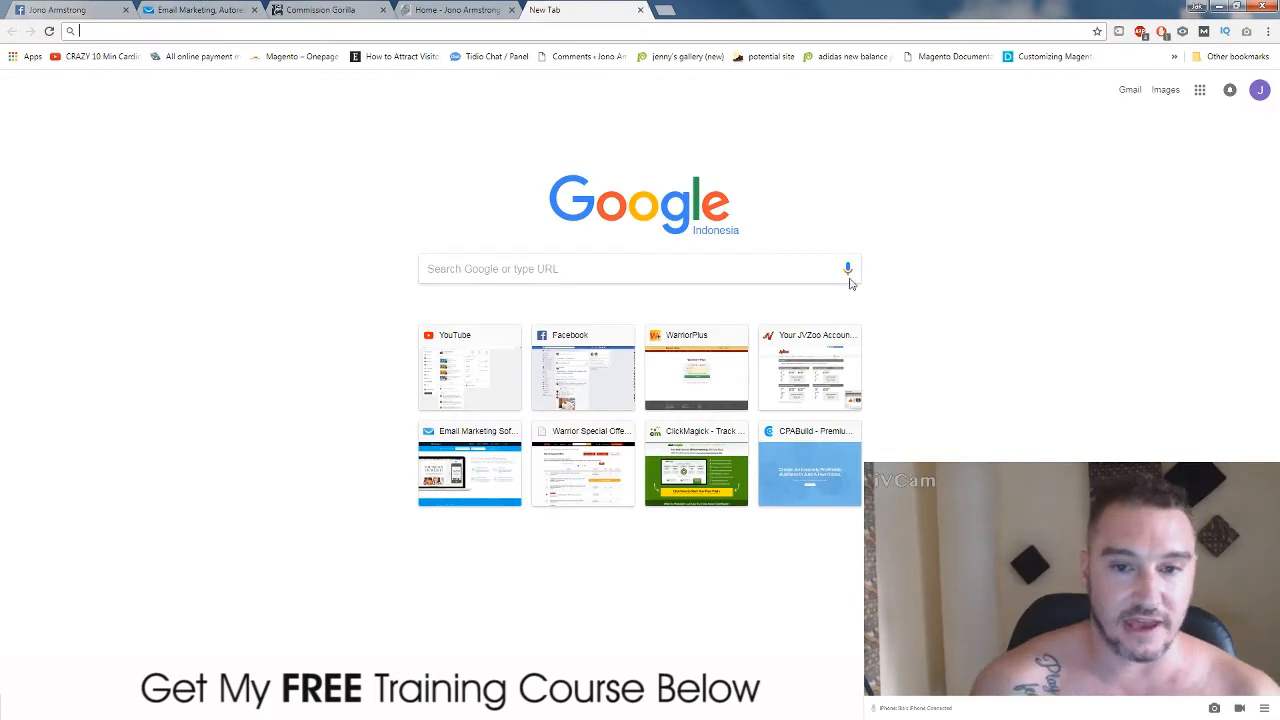
left_click(505, 345)
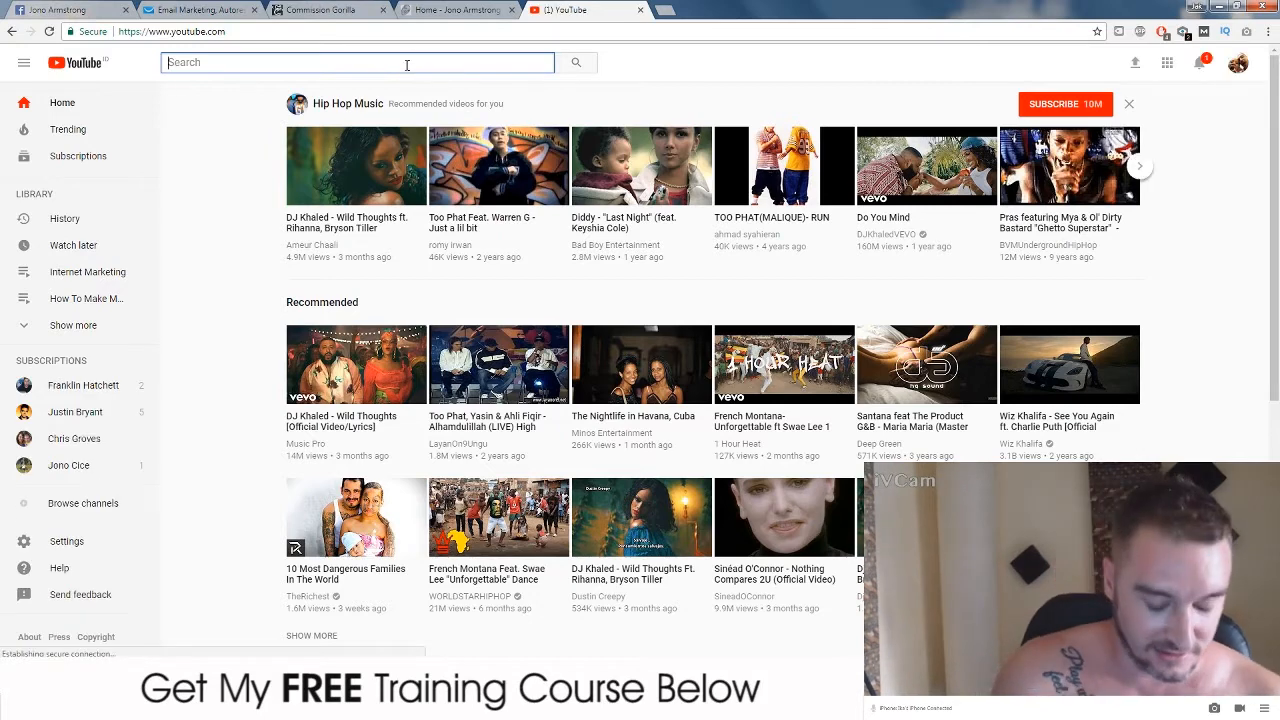
type("ig")
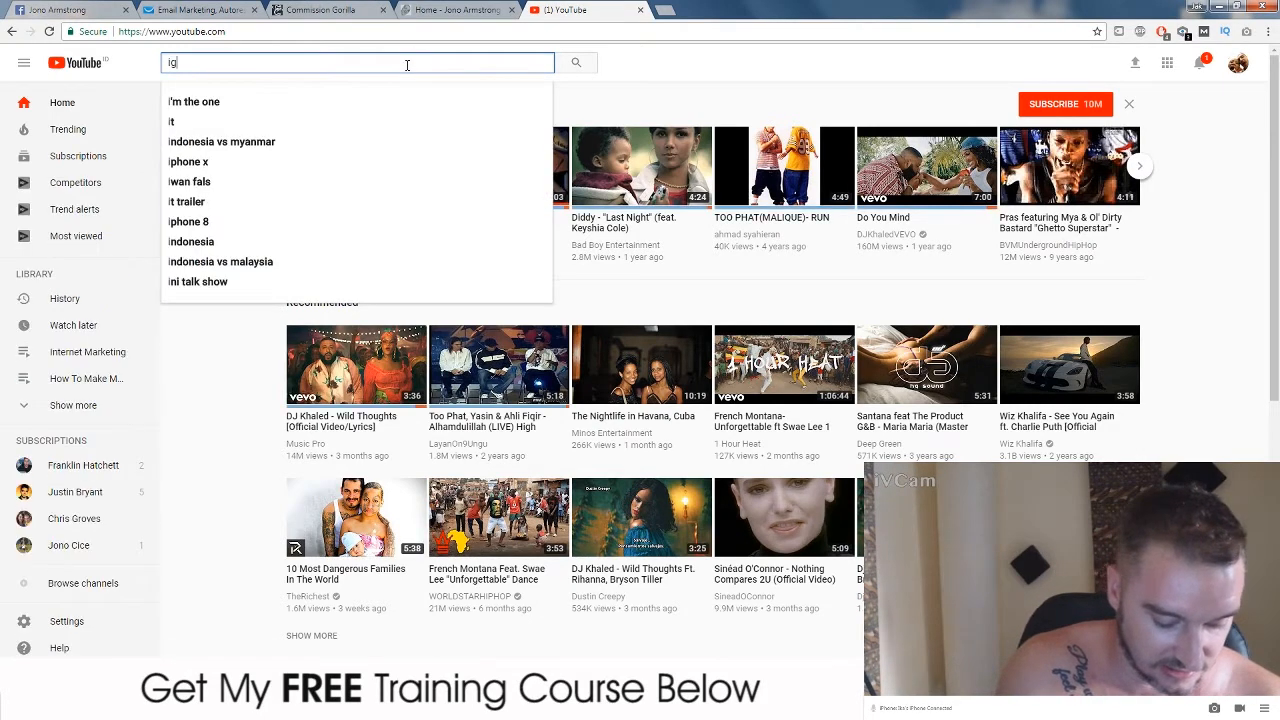
type("nition review")
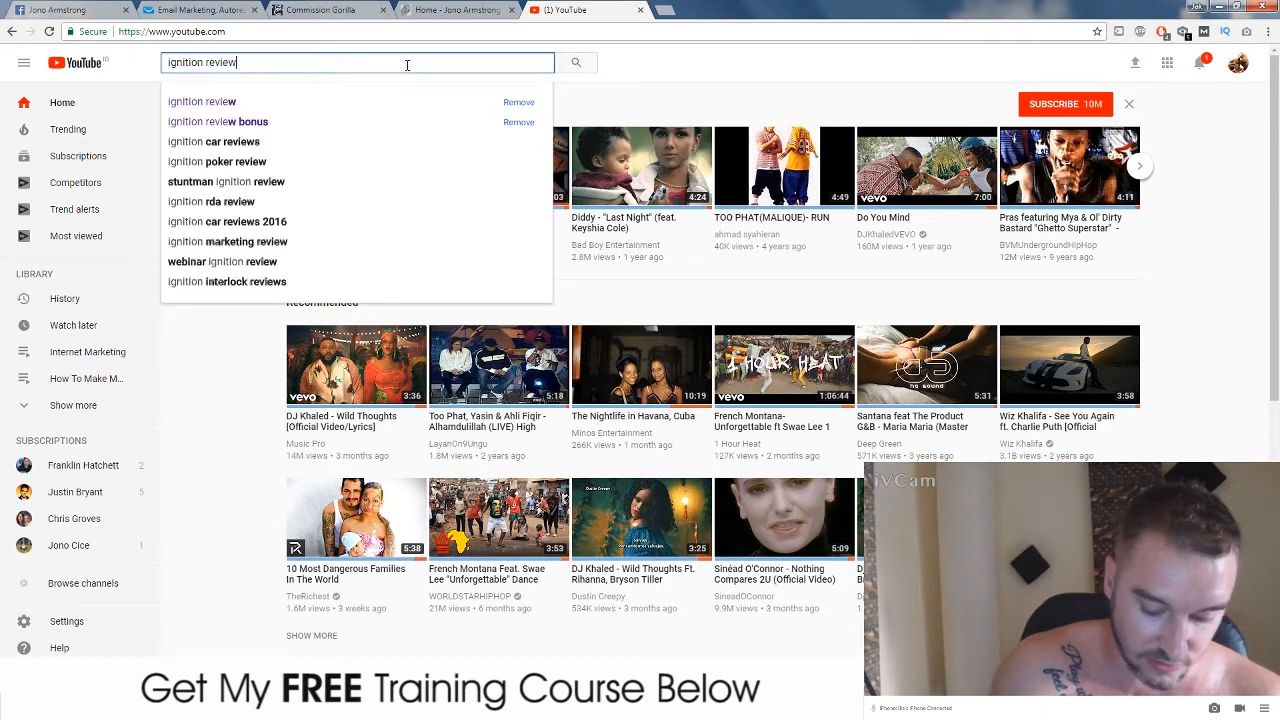
key("Return")
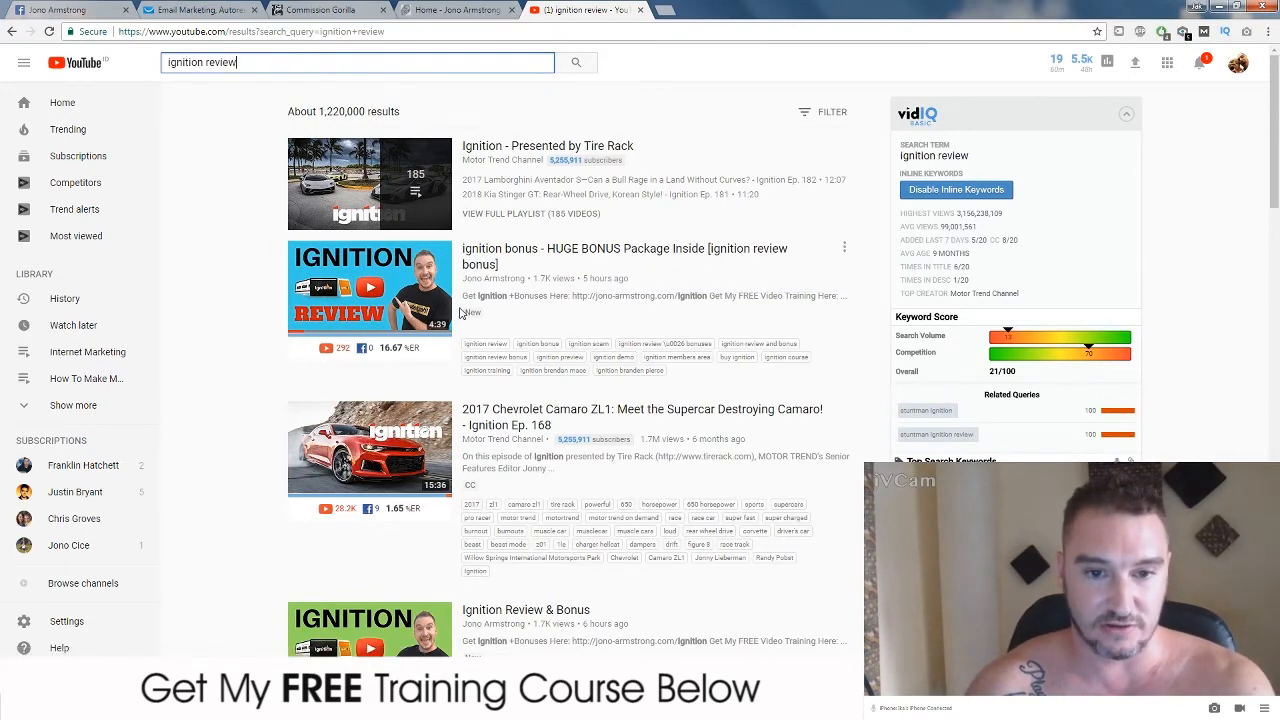
scroll(489, 291, "down", 2)
scroll(572, 328, "down", 1)
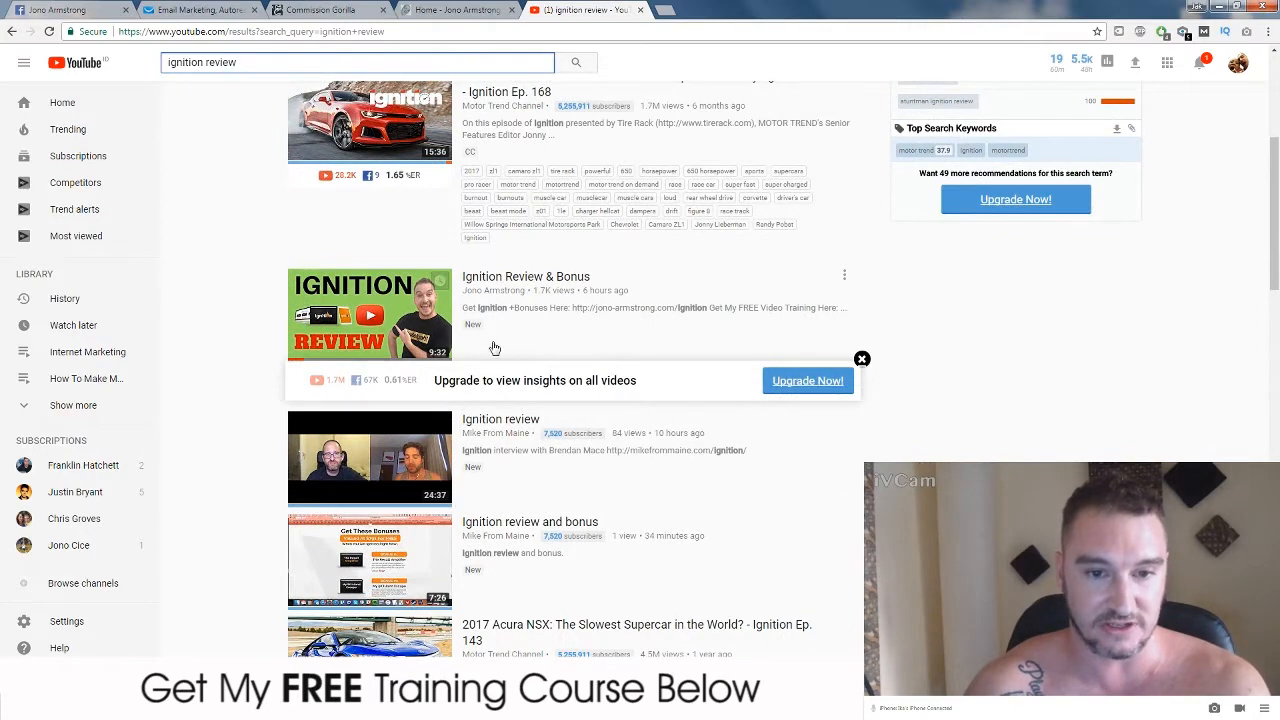
scroll(490, 330, "down", 9)
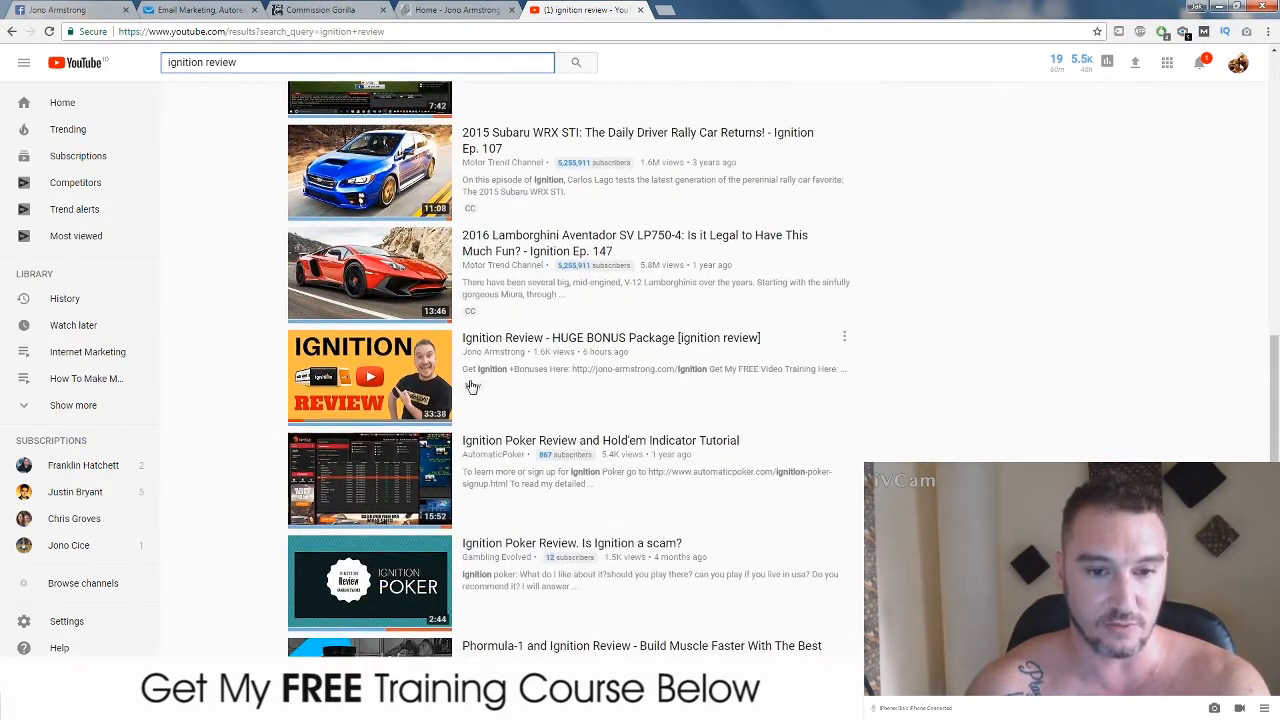
scroll(655, 360, "up", 10)
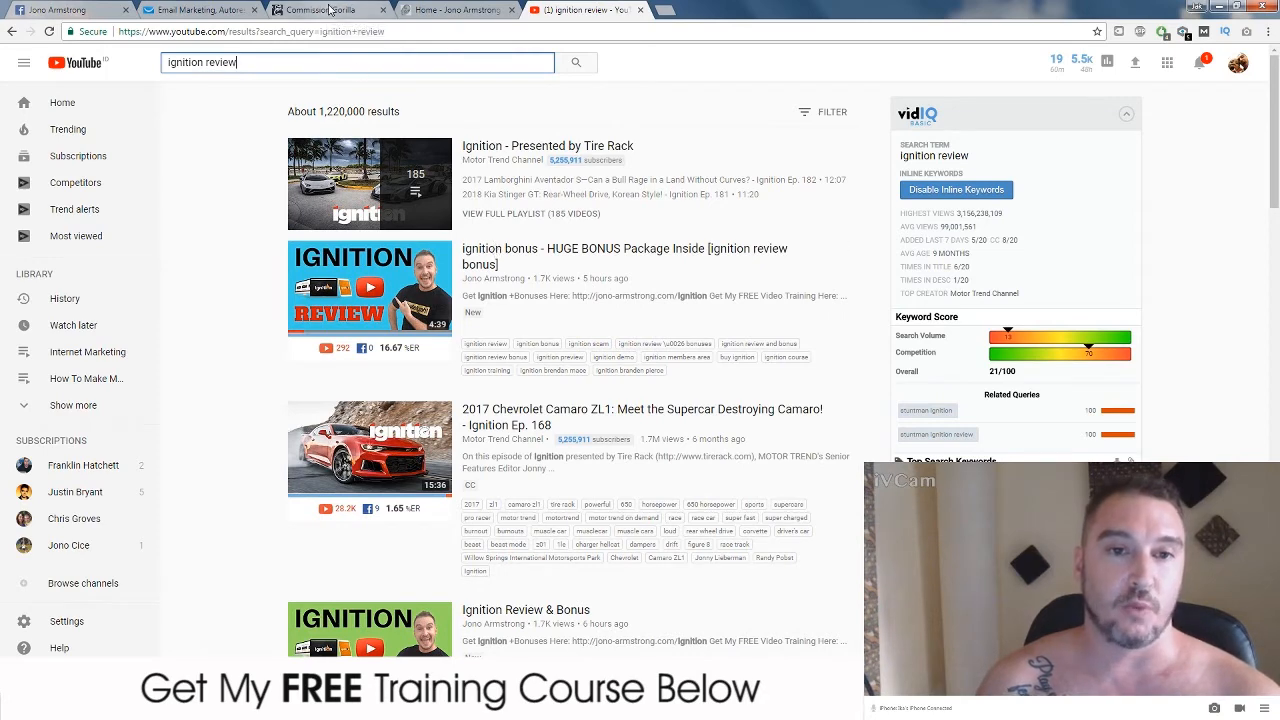
Open the Ignition page for editing in Commission Gorilla and check the URL behind the "Click Here To Grab Ignition" link
left_click(330, 9)
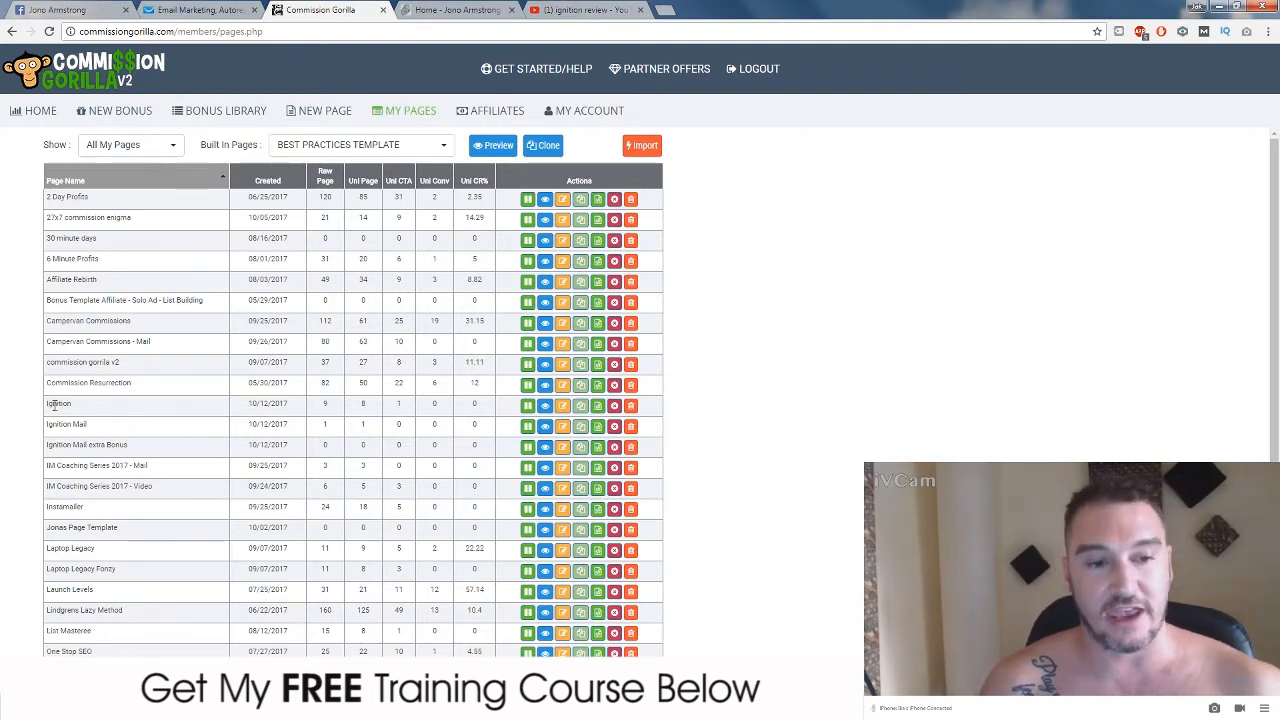
left_click(562, 405)
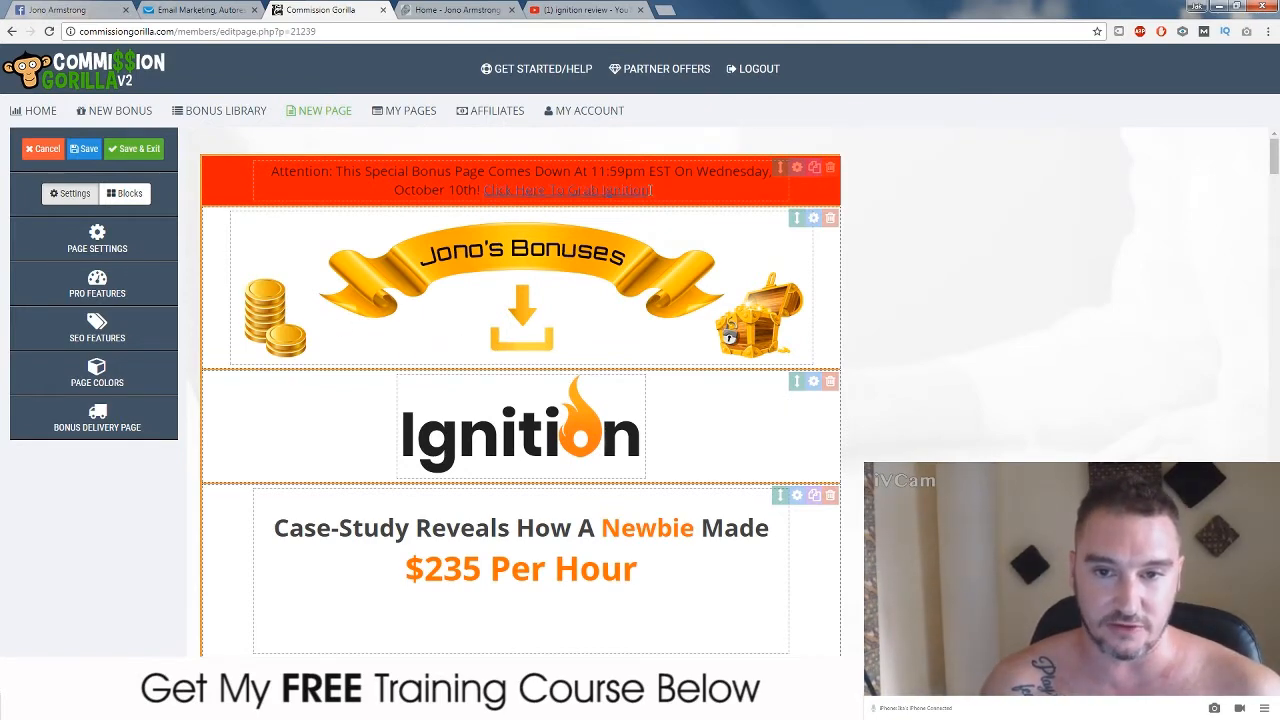
left_click_drag(649, 190, 490, 198)
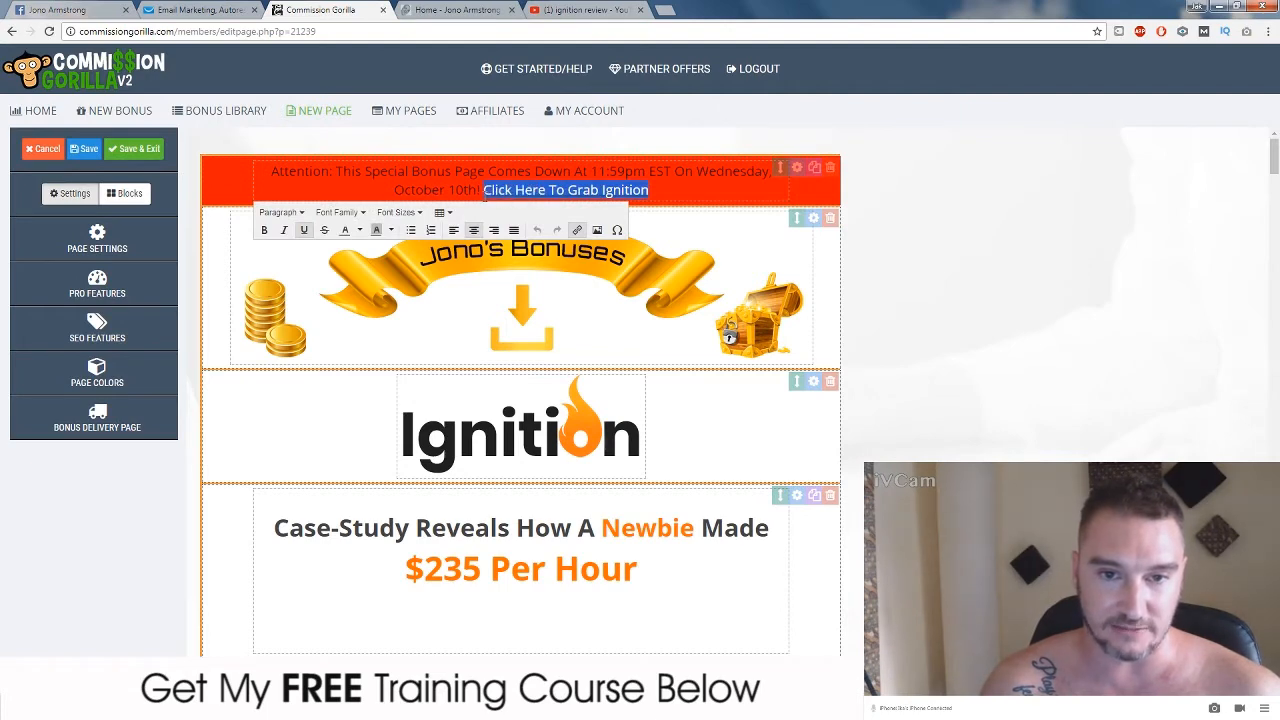
left_click(578, 231)
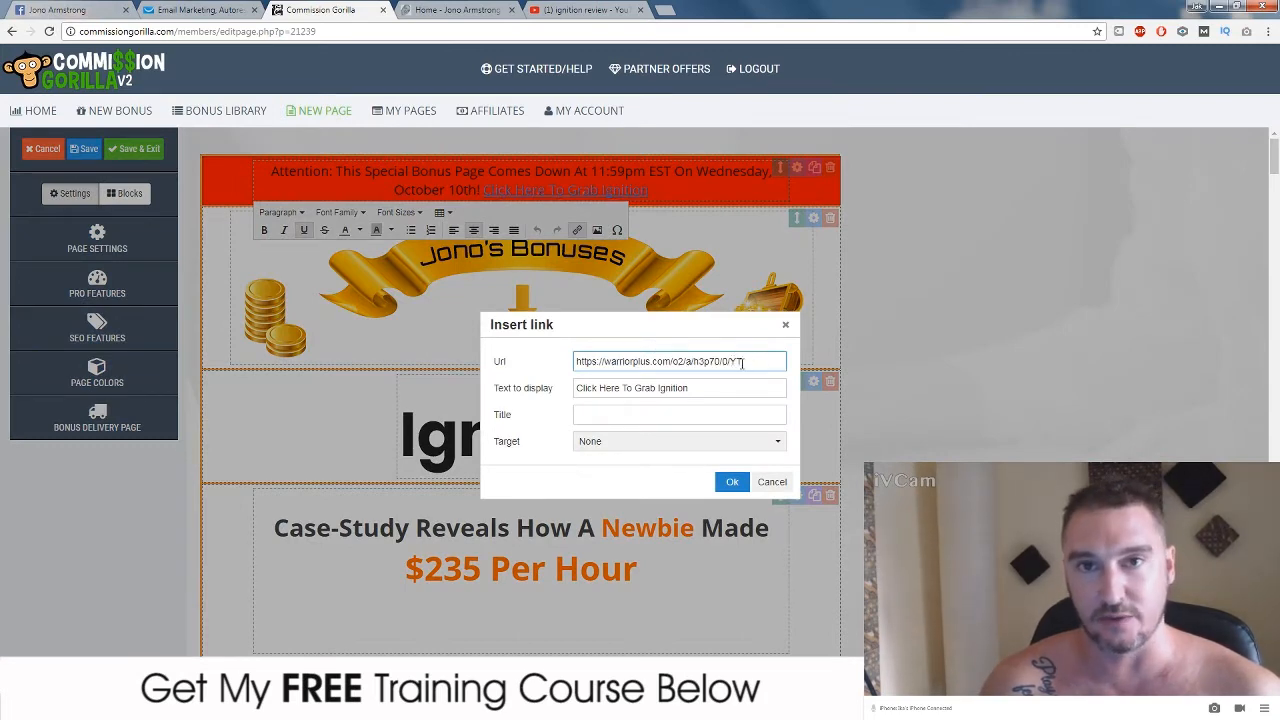
left_click(787, 328)
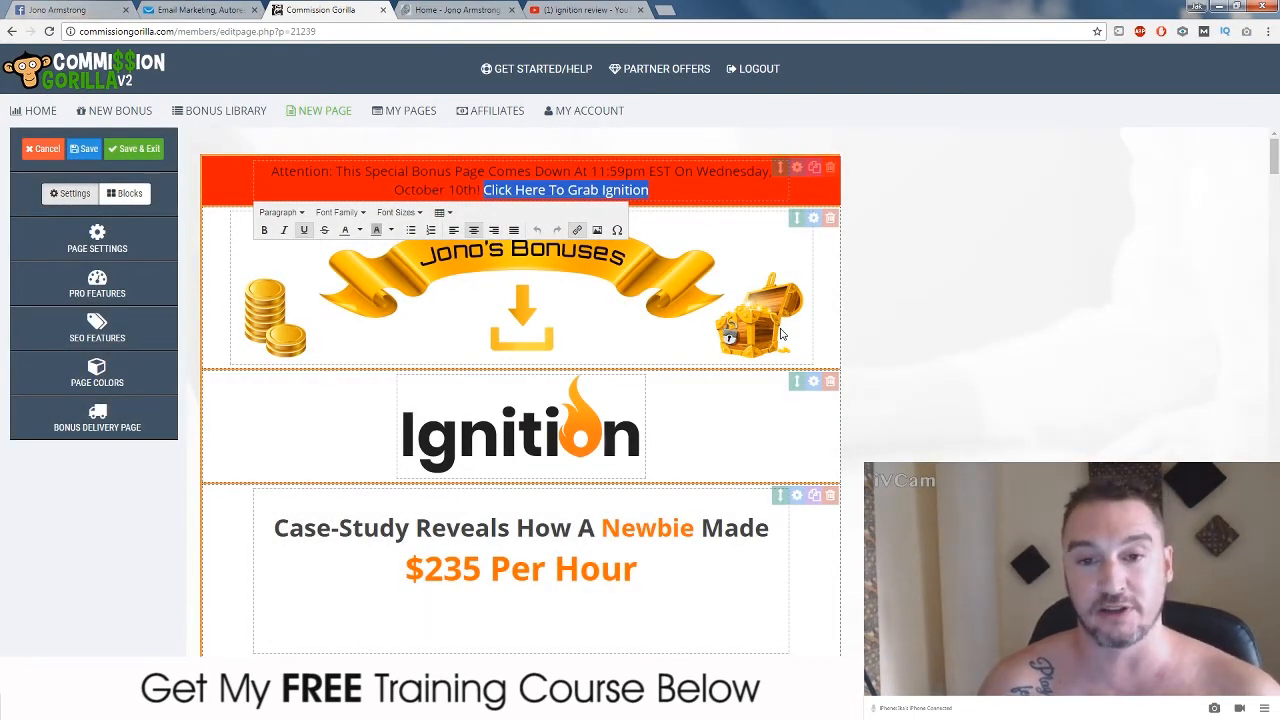
left_click(1003, 278)
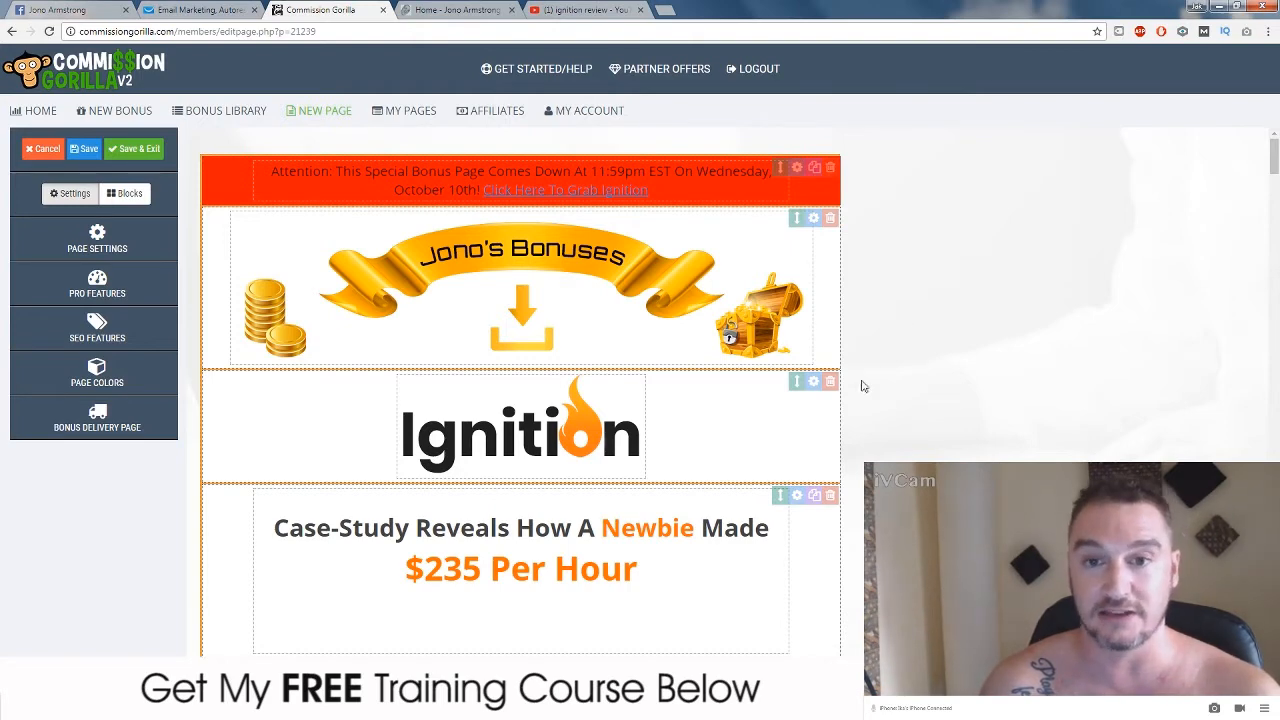
Display the Ignition page's settings and inspect the end of its affiliate link
left_click(85, 250)
left_click_drag(135, 333, 168, 341)
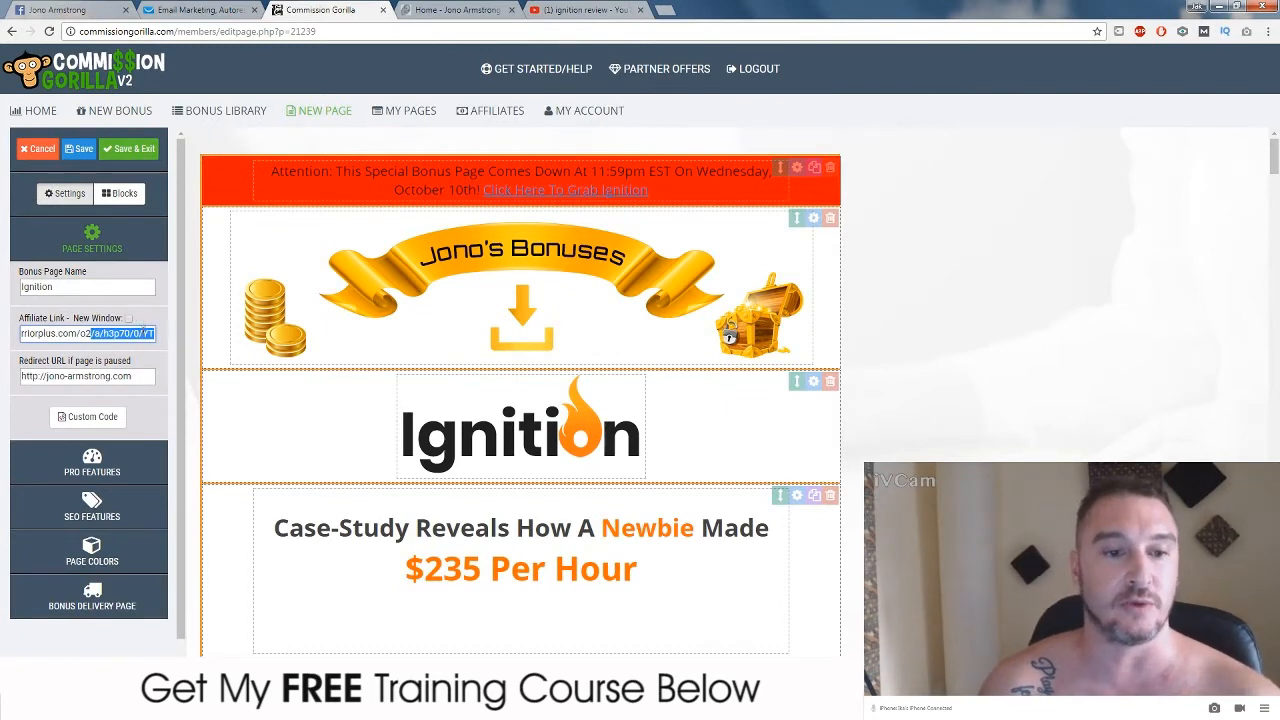
left_click(963, 343)
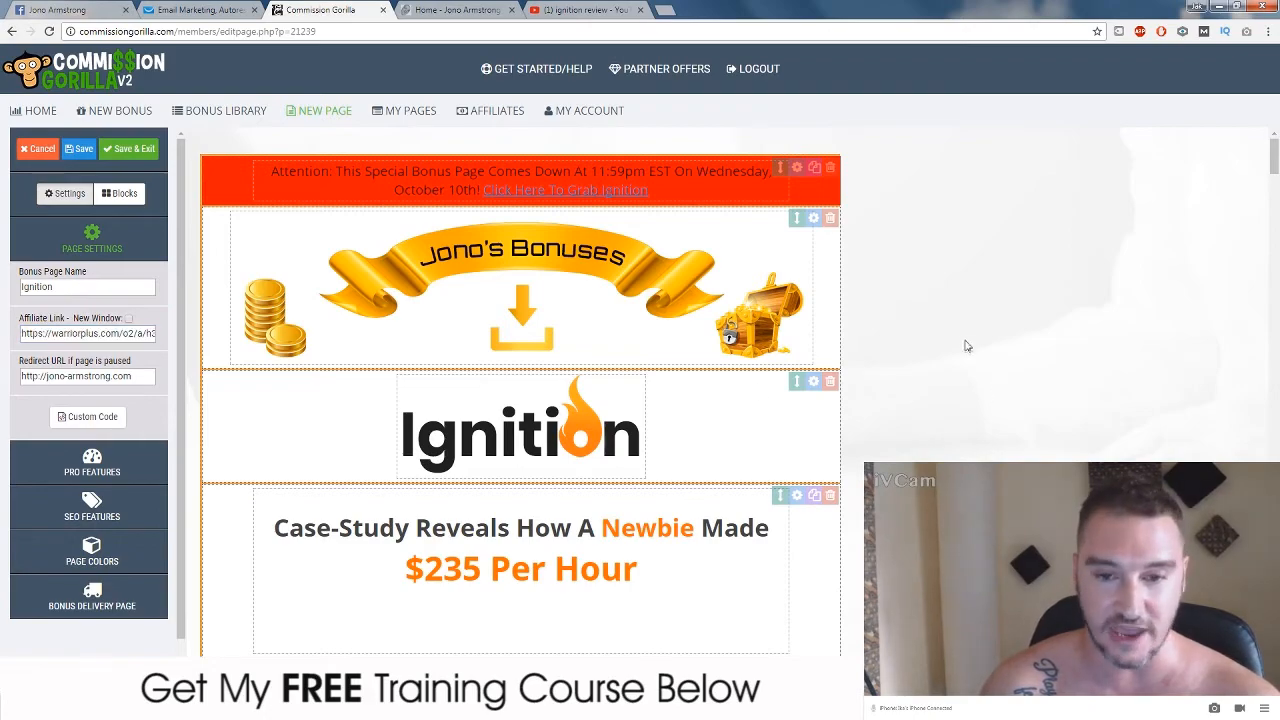
Look through the Ignition page's bonus blocks and purchase buttons down to the countdown timer
scroll(965, 360, "down", 10)
scroll(968, 394, "down", 20)
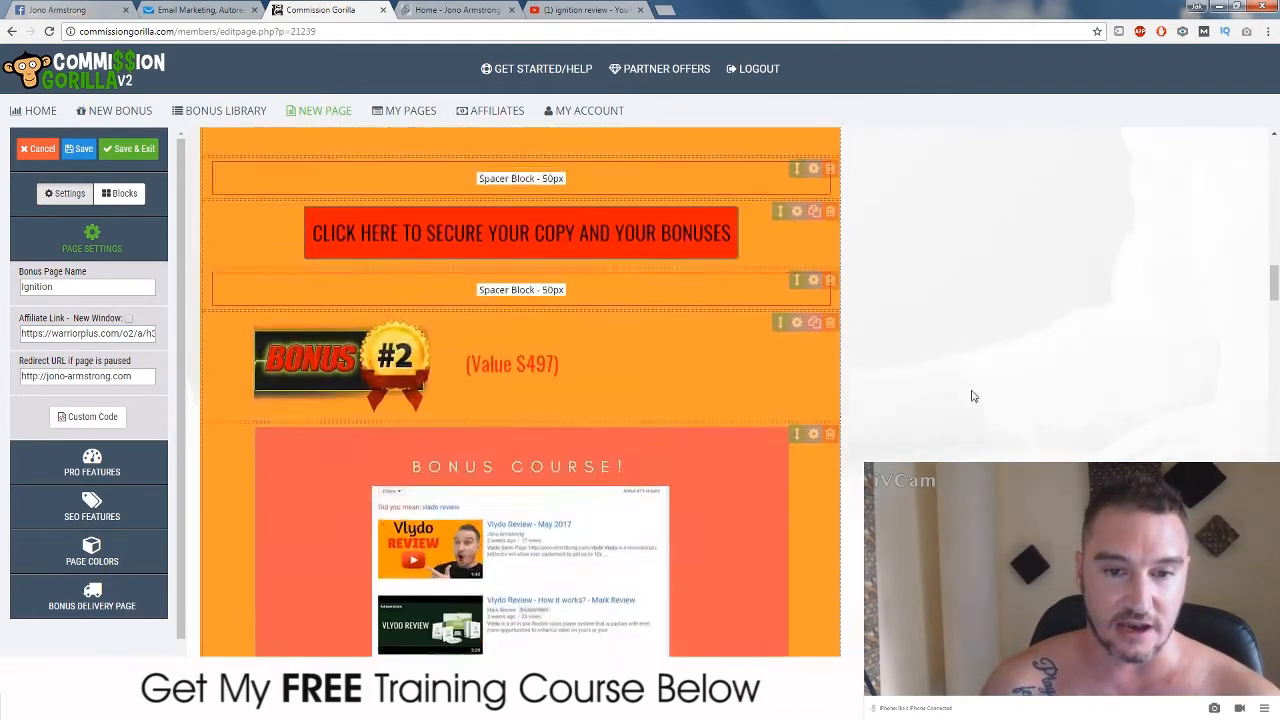
scroll(975, 395, "down", 20)
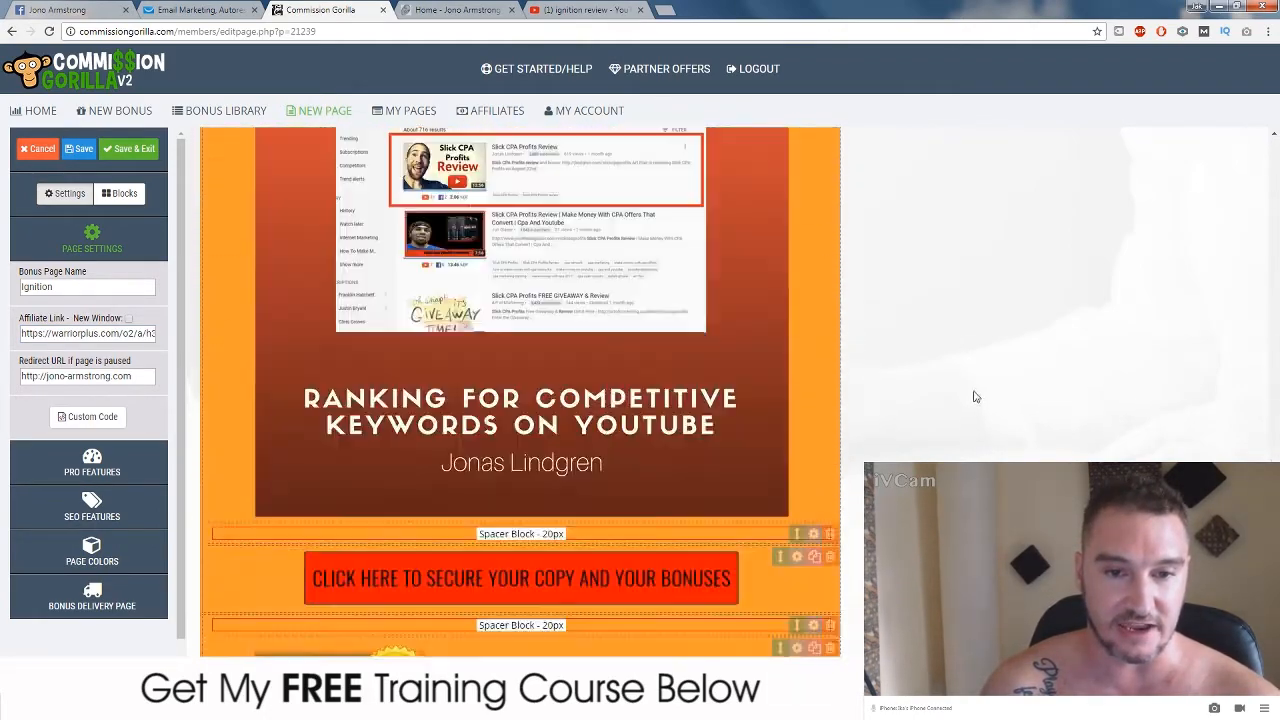
scroll(975, 387, "up", 8)
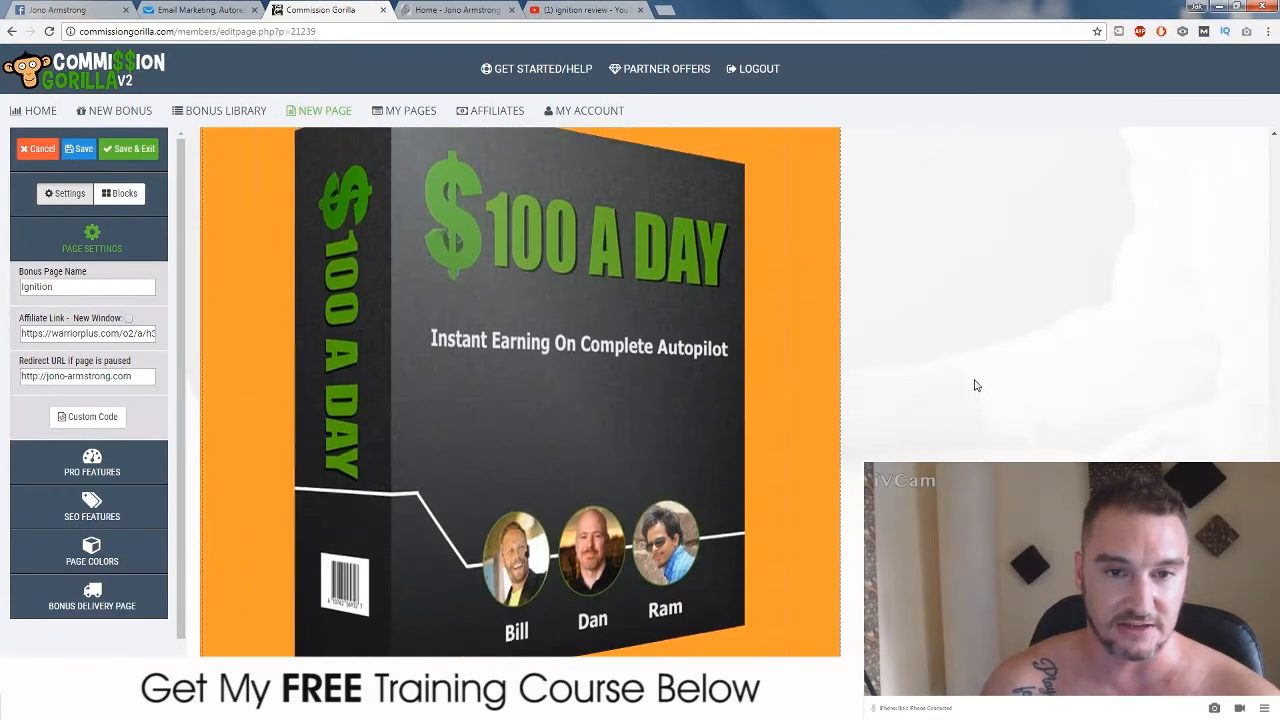
scroll(900, 445, "down", 15)
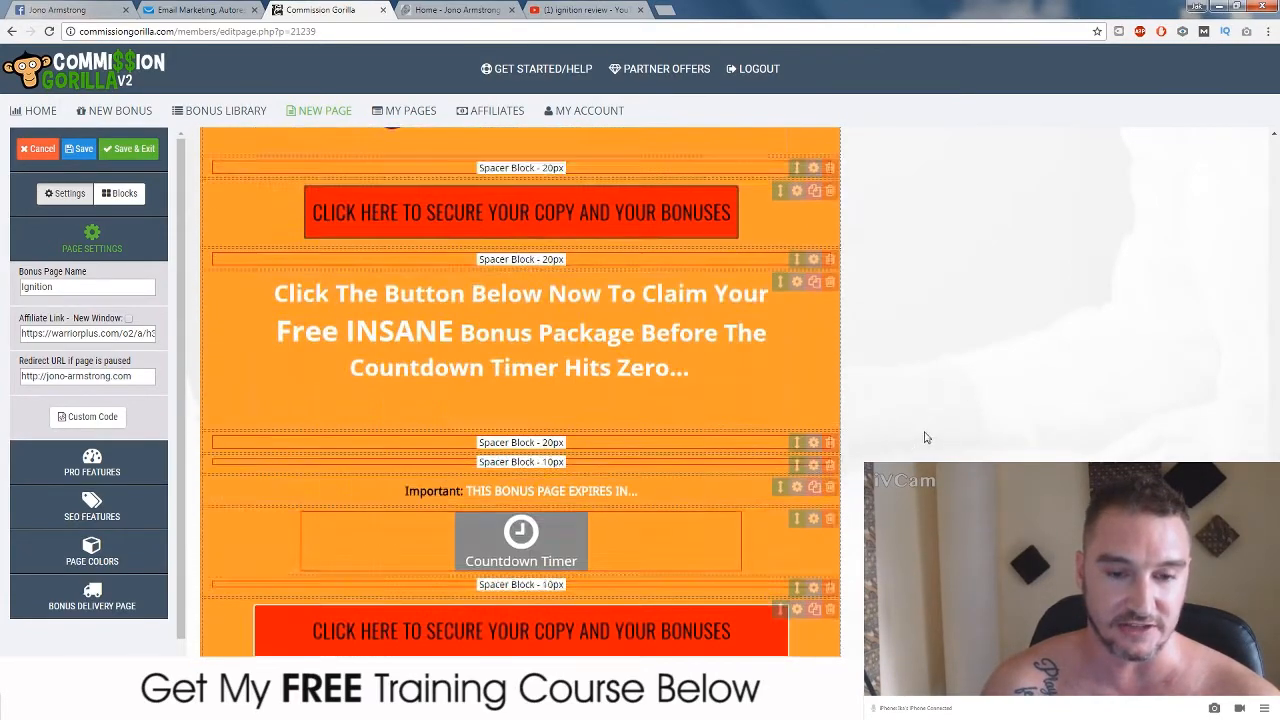
scroll(940, 430, "up", 5)
scroll(863, 404, "up", 5)
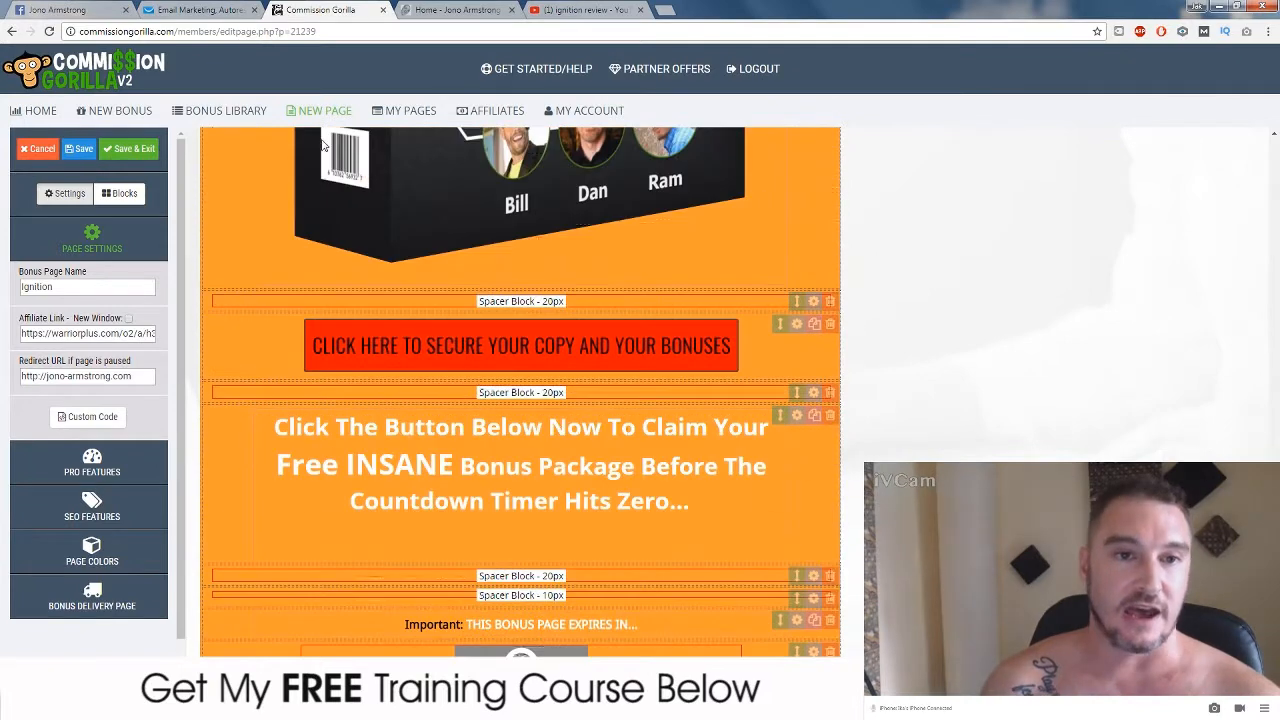
Open the Ignition Mail page for editing, select its "Click Here To Grab Ignition" link text and display the page settings
left_click(405, 112)
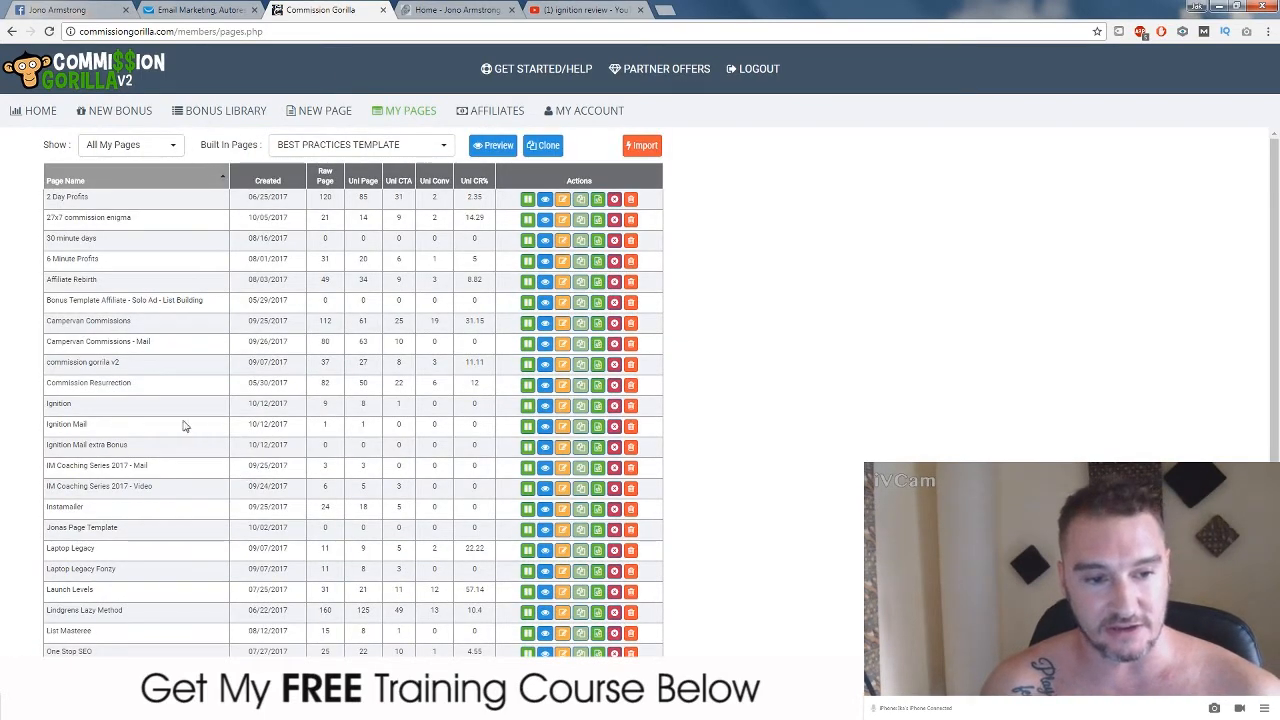
left_click(563, 427)
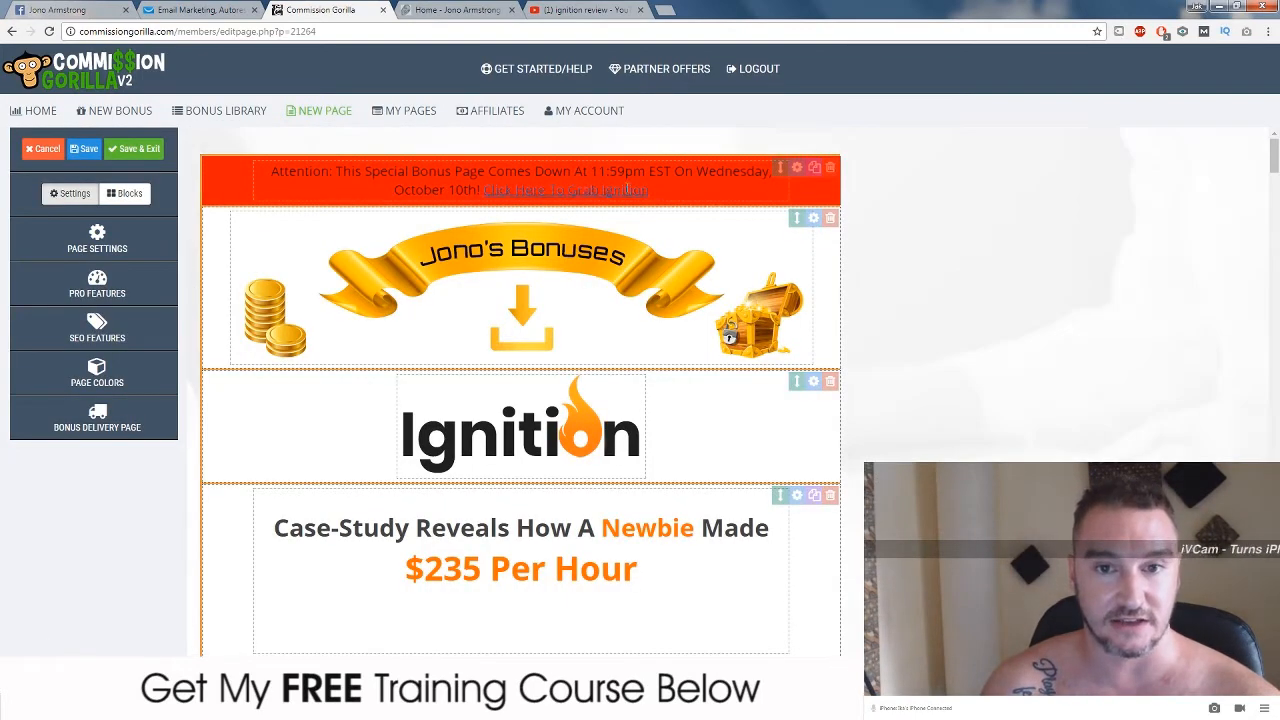
left_click_drag(650, 191, 490, 191)
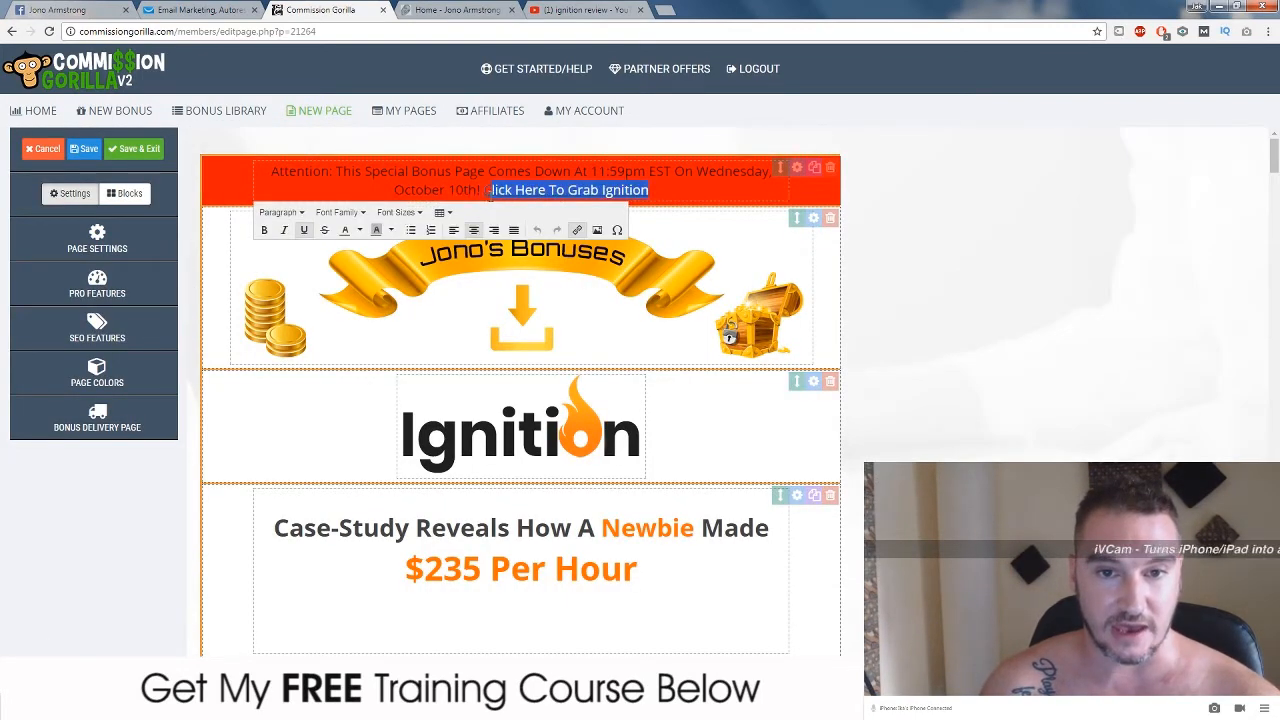
left_click(97, 240)
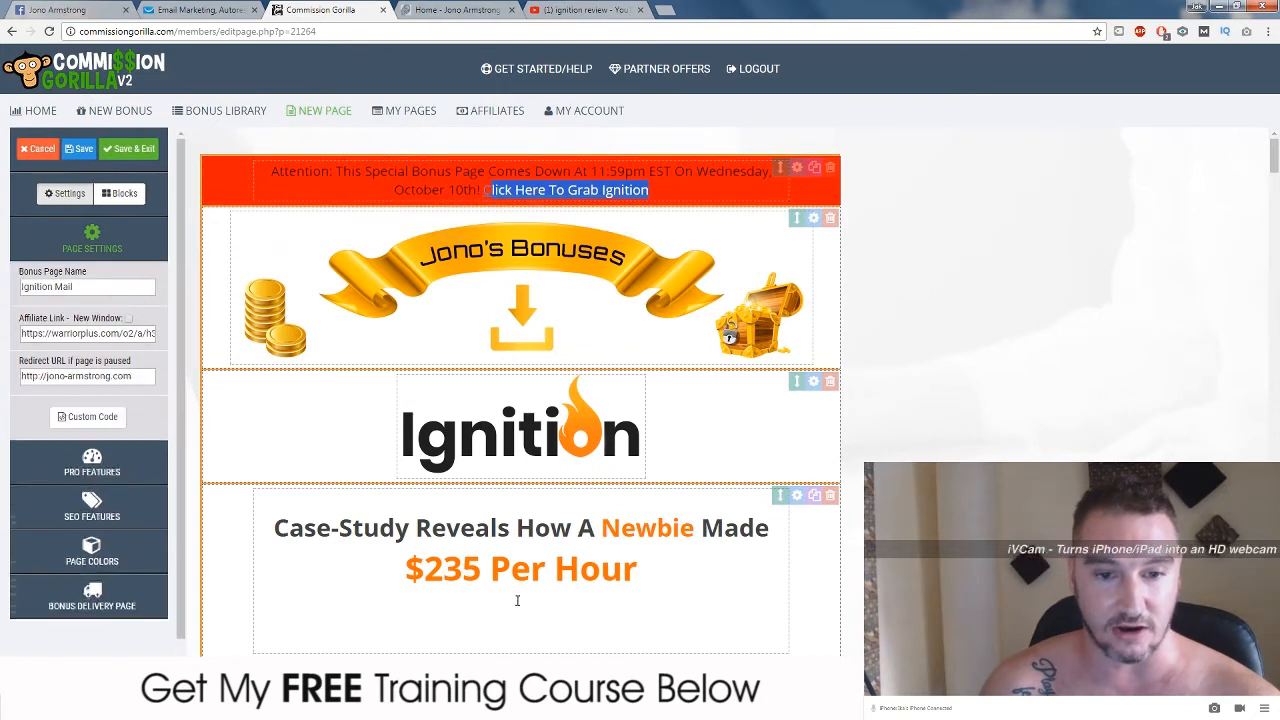
Inspect the end of the Ignition Mail page's affiliate link for its mail tracking suffix
left_click_drag(136, 334, 156, 337)
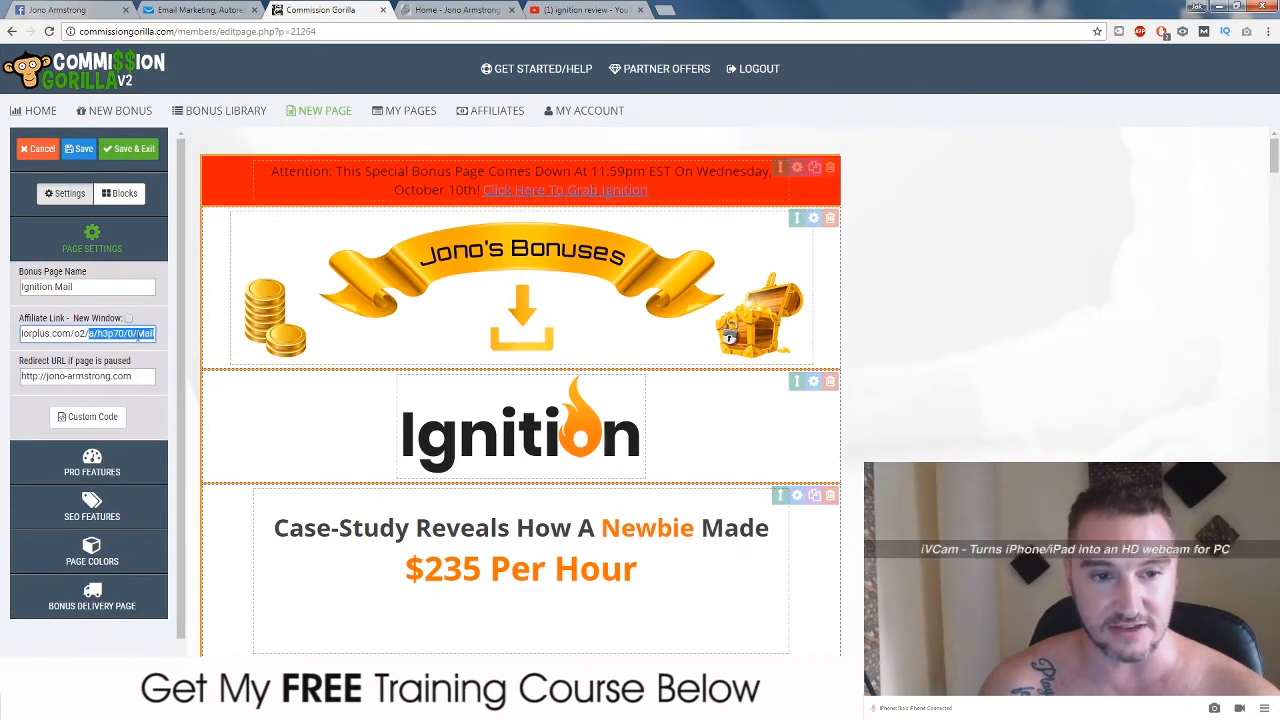
left_click(900, 258)
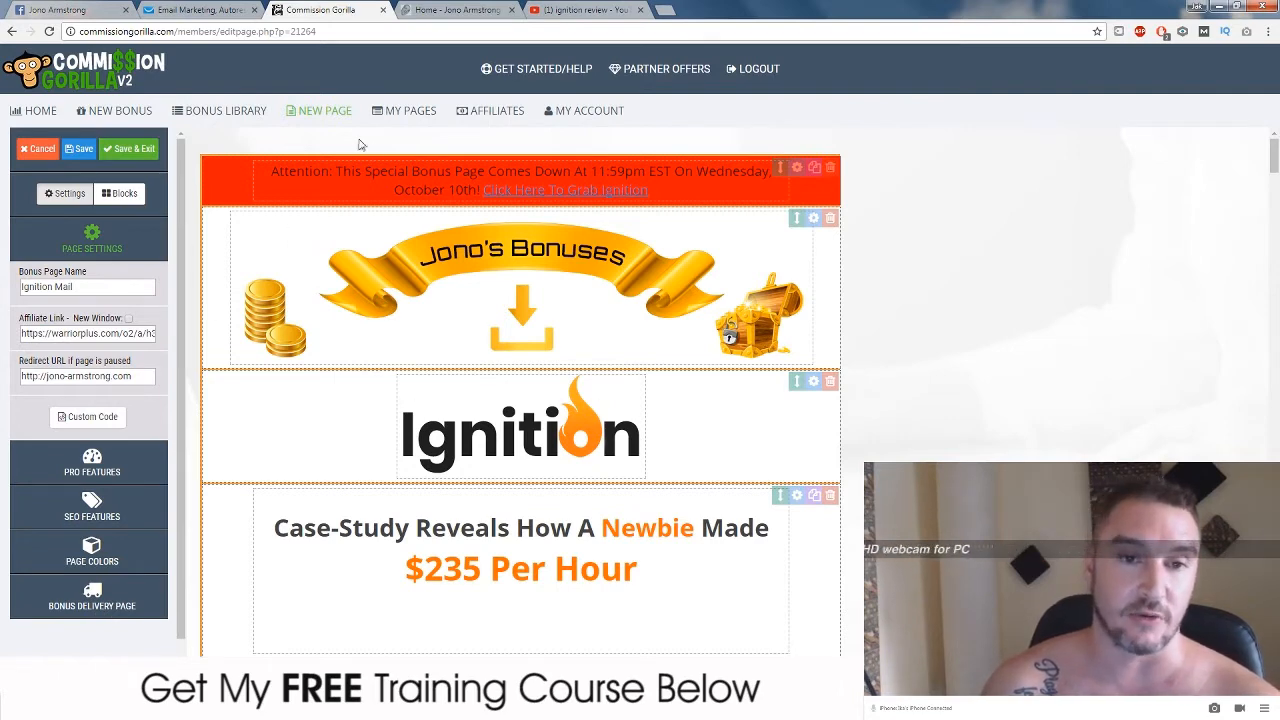
Open the Ignition Mail extra Bonus page for editing and look through its blocks down to Bonus #5
left_click(399, 116)
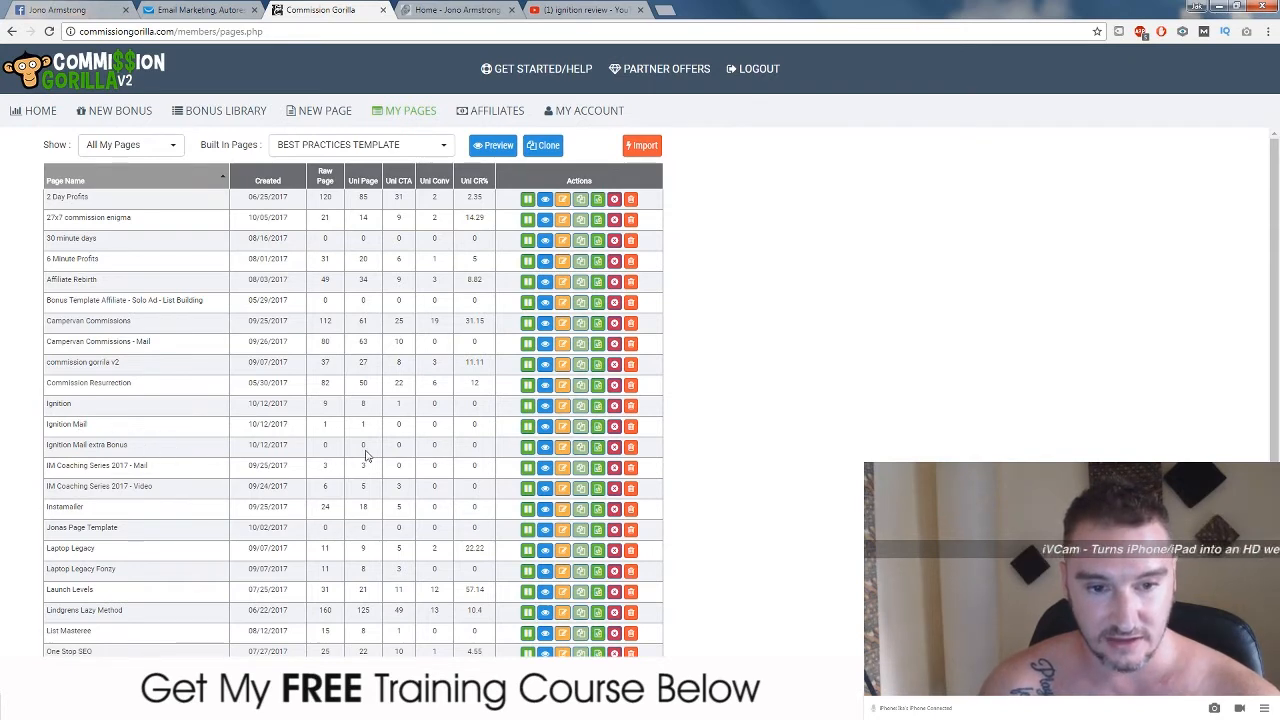
left_click(564, 449)
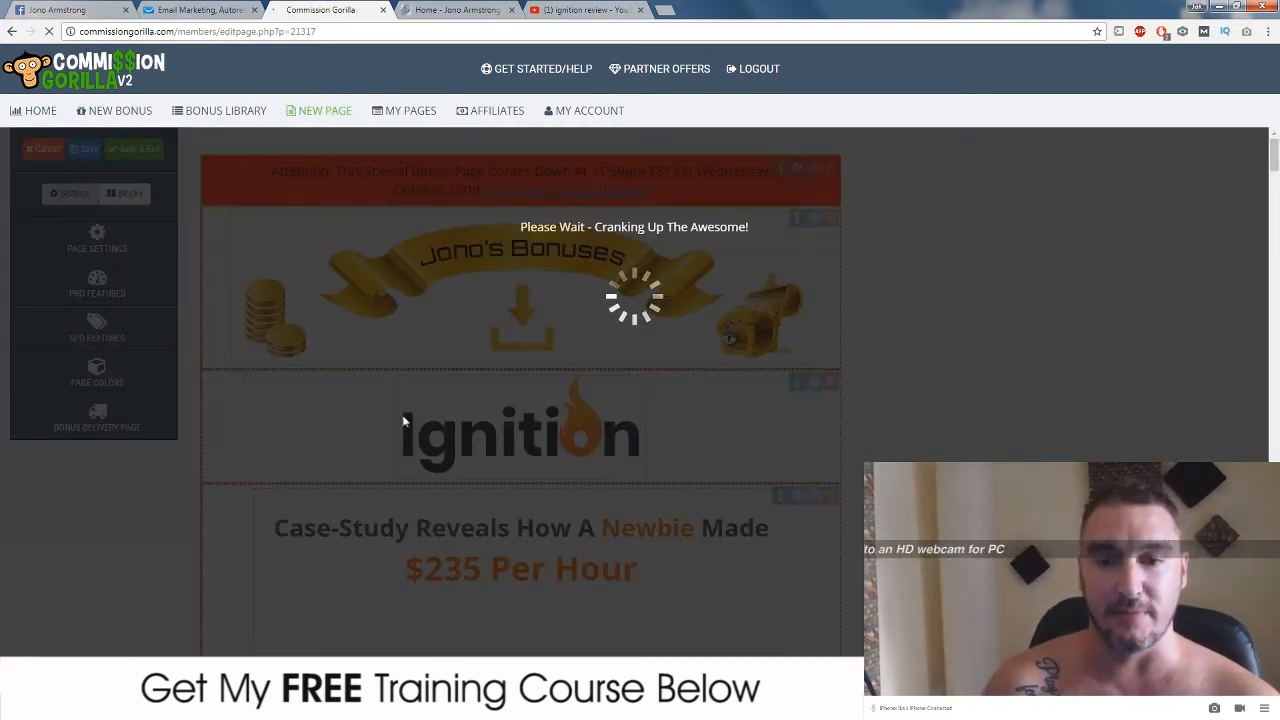
scroll(361, 443, "down", 20)
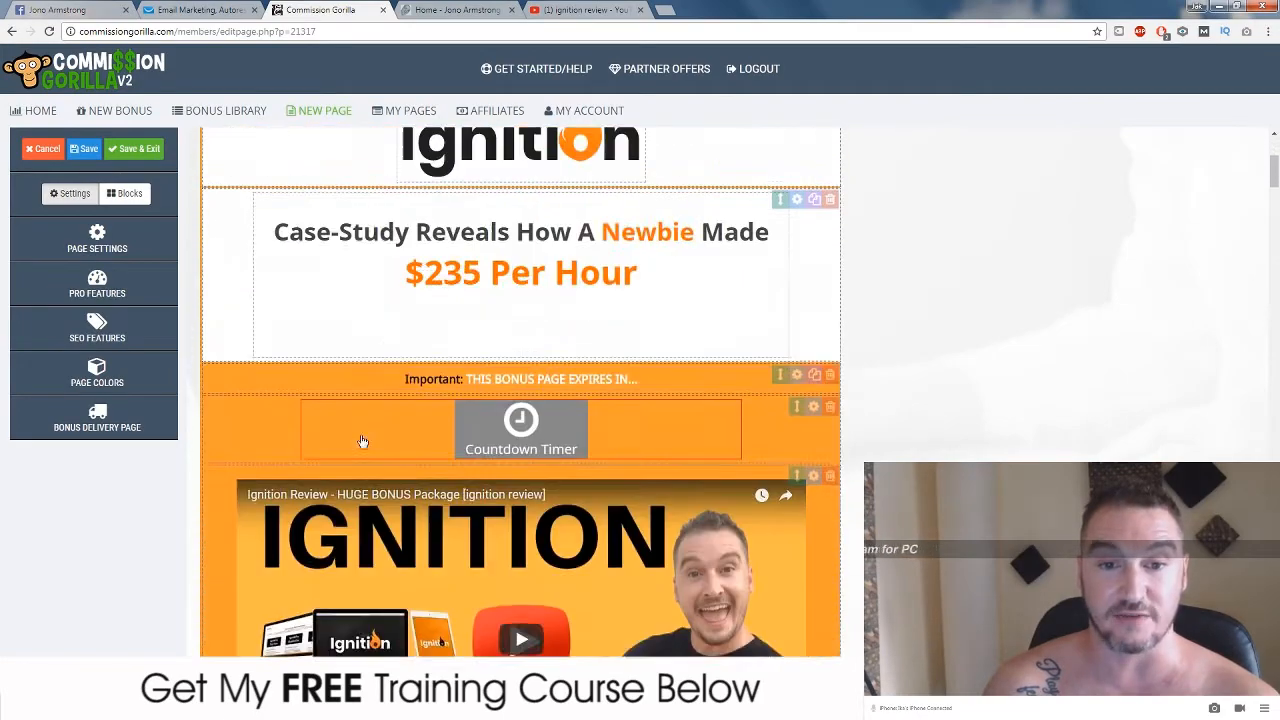
scroll(363, 438, "down", 15)
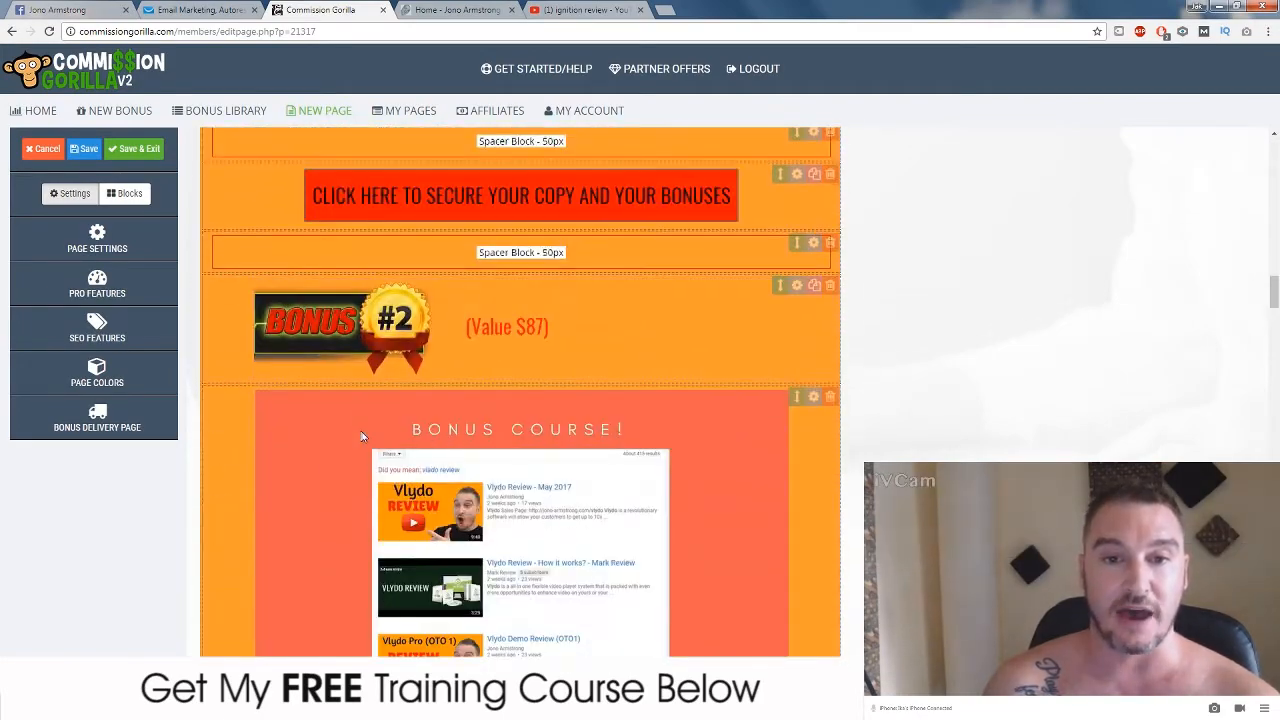
scroll(362, 436, "down", 15)
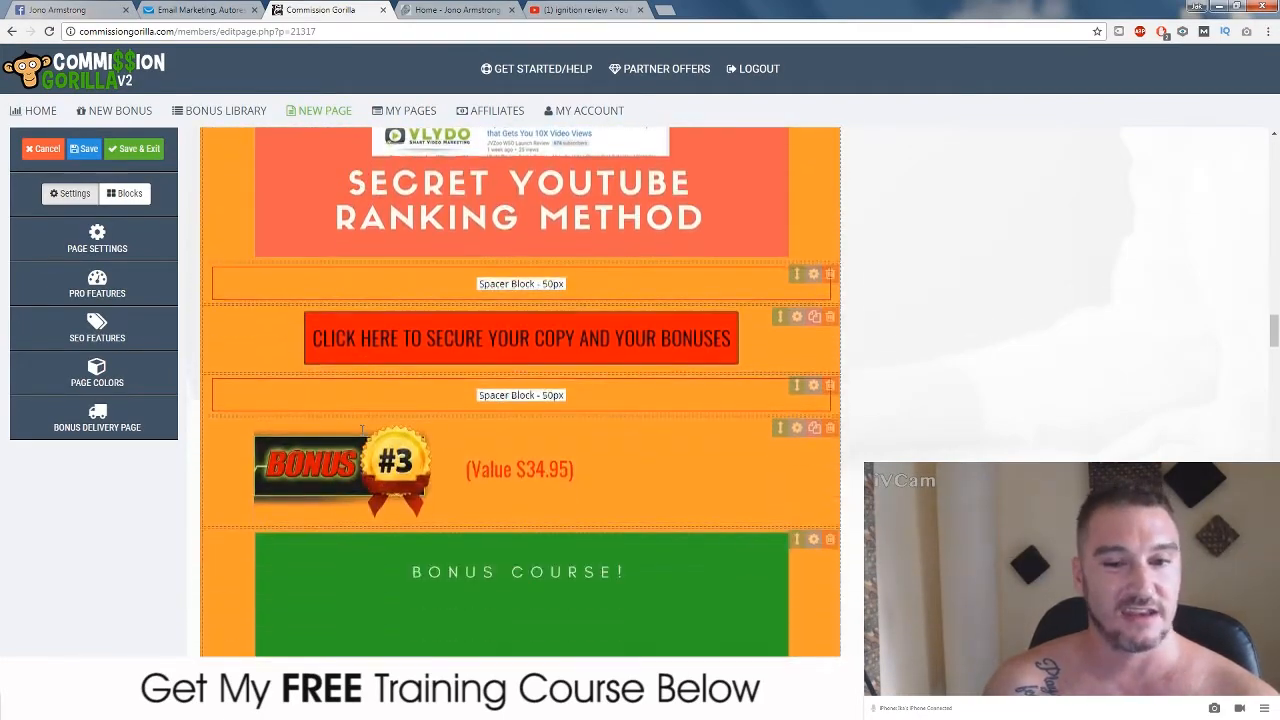
scroll(362, 435, "down", 15)
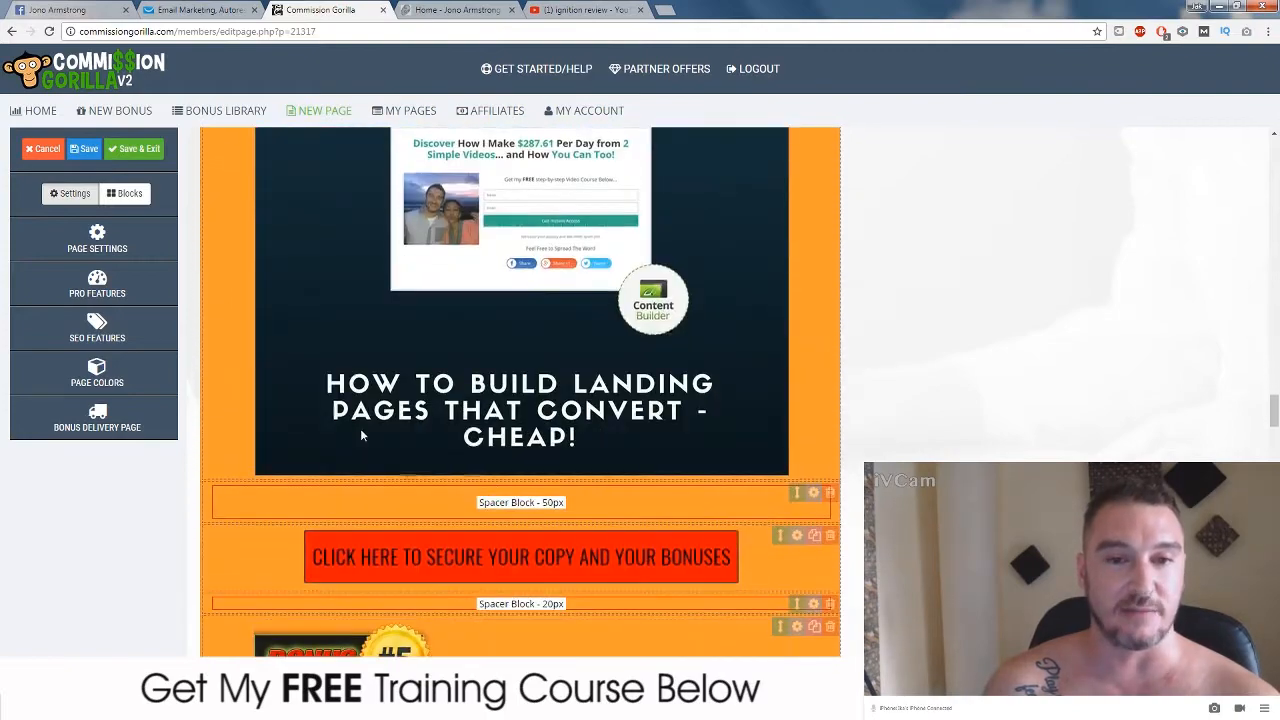
scroll(360, 426, "up", 1)
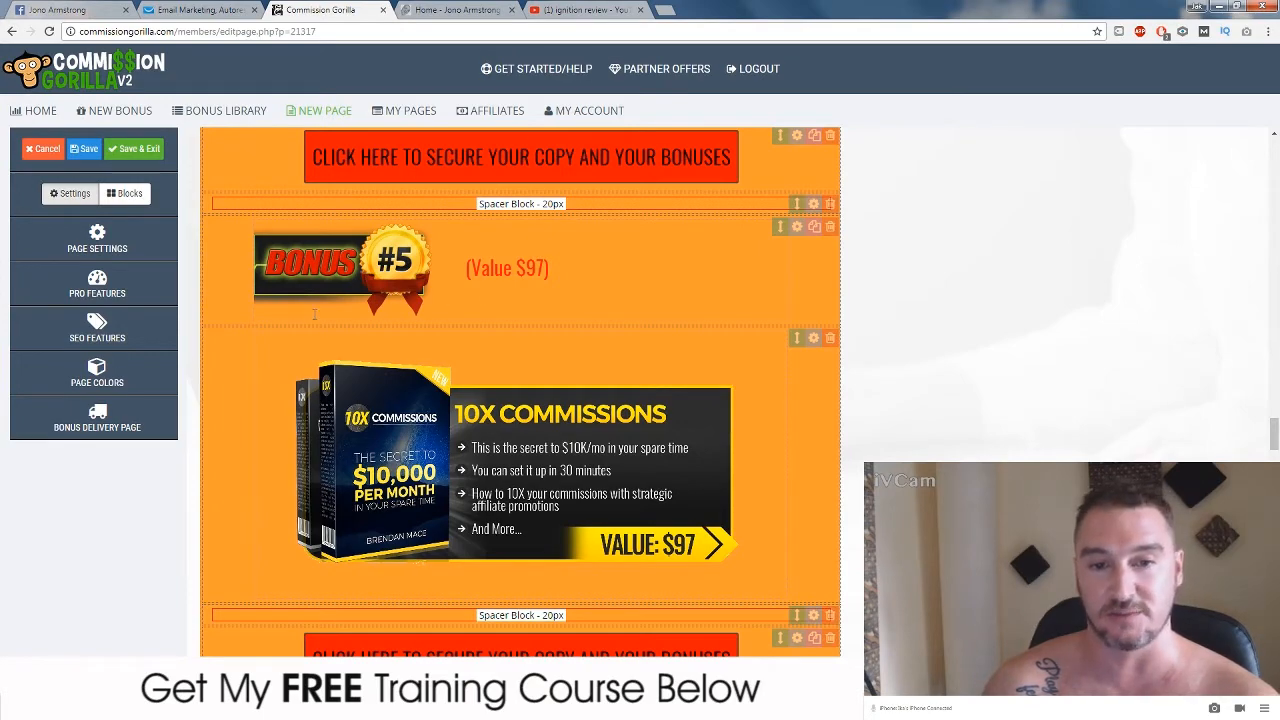
Review the extra bonus page from the key benefits list through the bonus blocks to Bonus #8, The Awakening
scroll(410, 396, "up", 12)
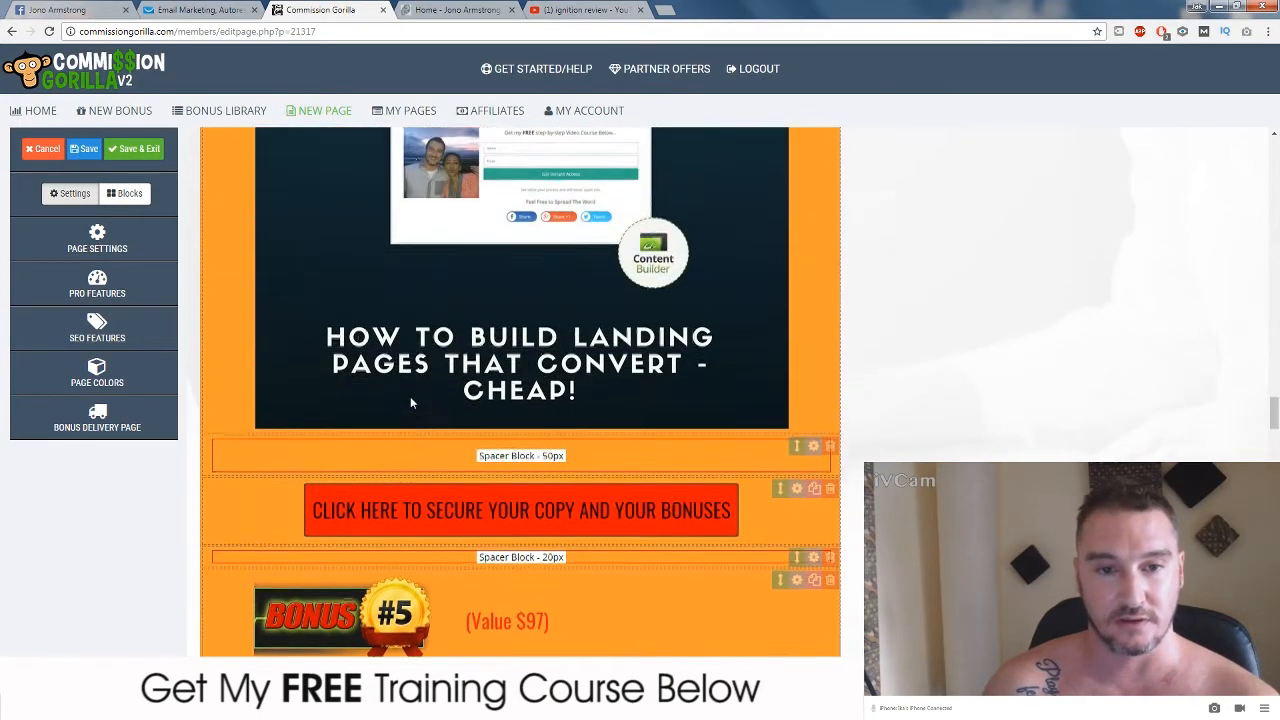
scroll(410, 404, "up", 20)
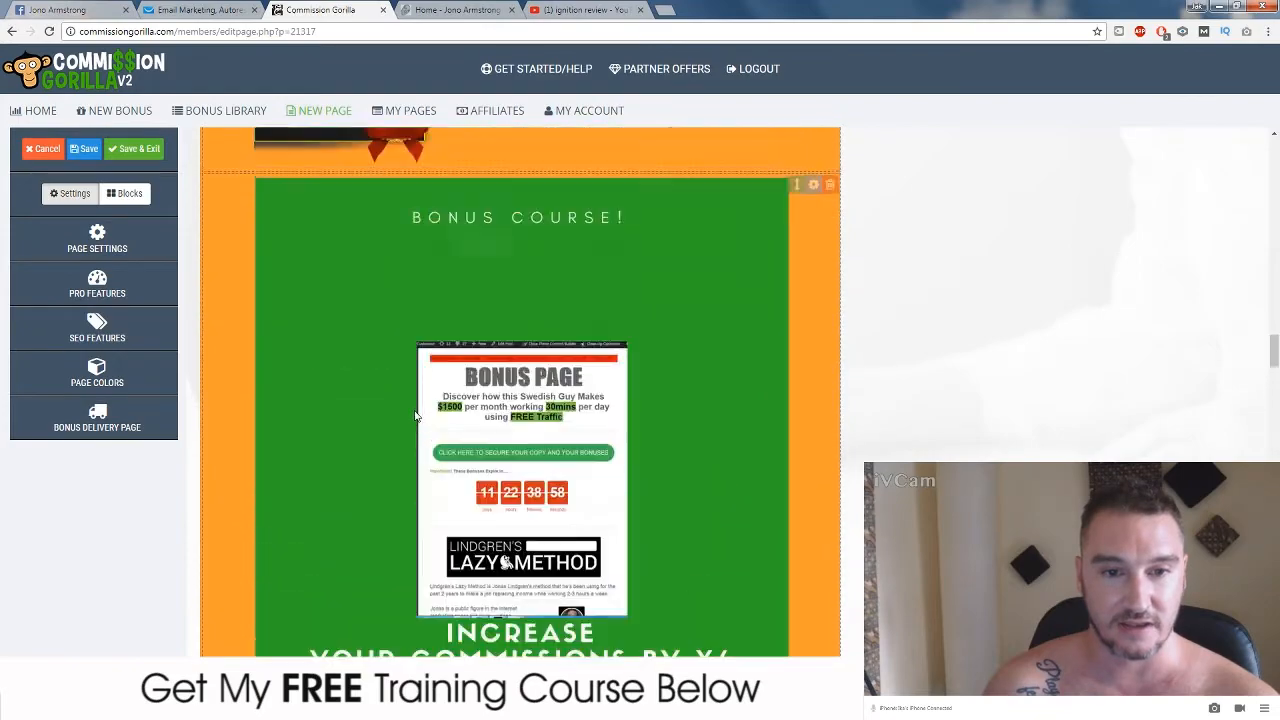
scroll(419, 412, "up", 10)
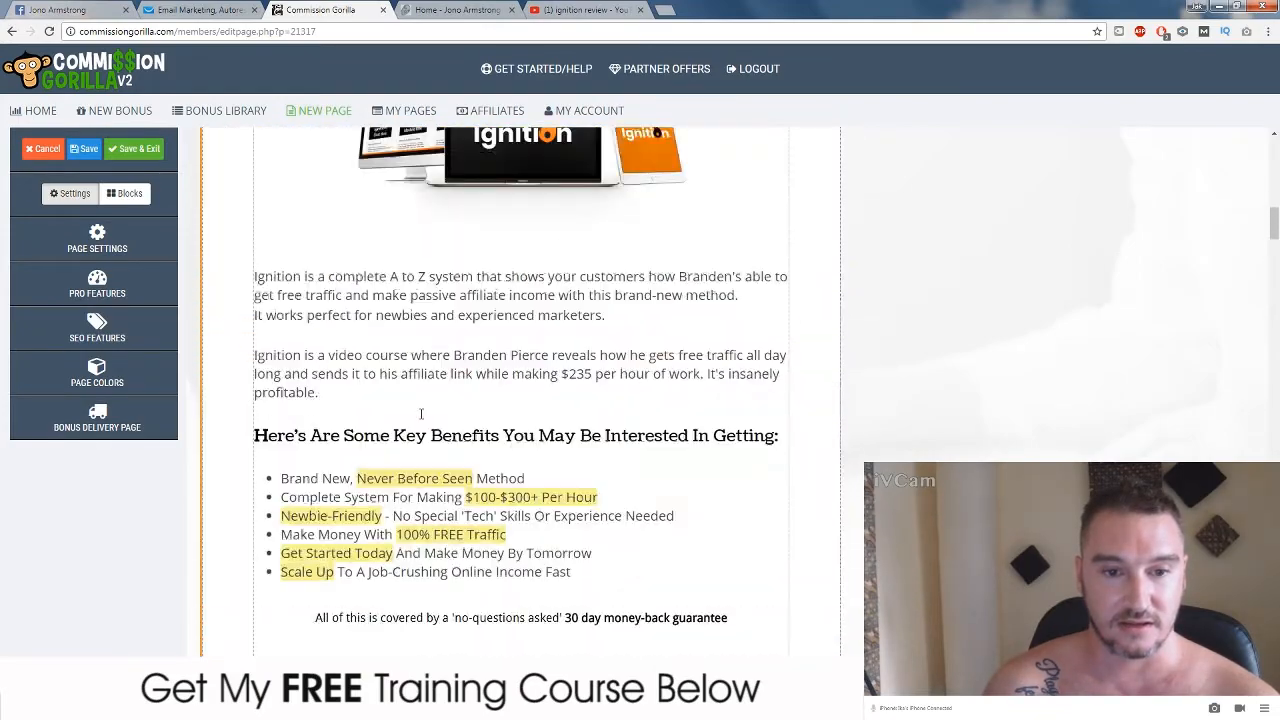
scroll(419, 412, "down", 8)
scroll(421, 416, "down", 20)
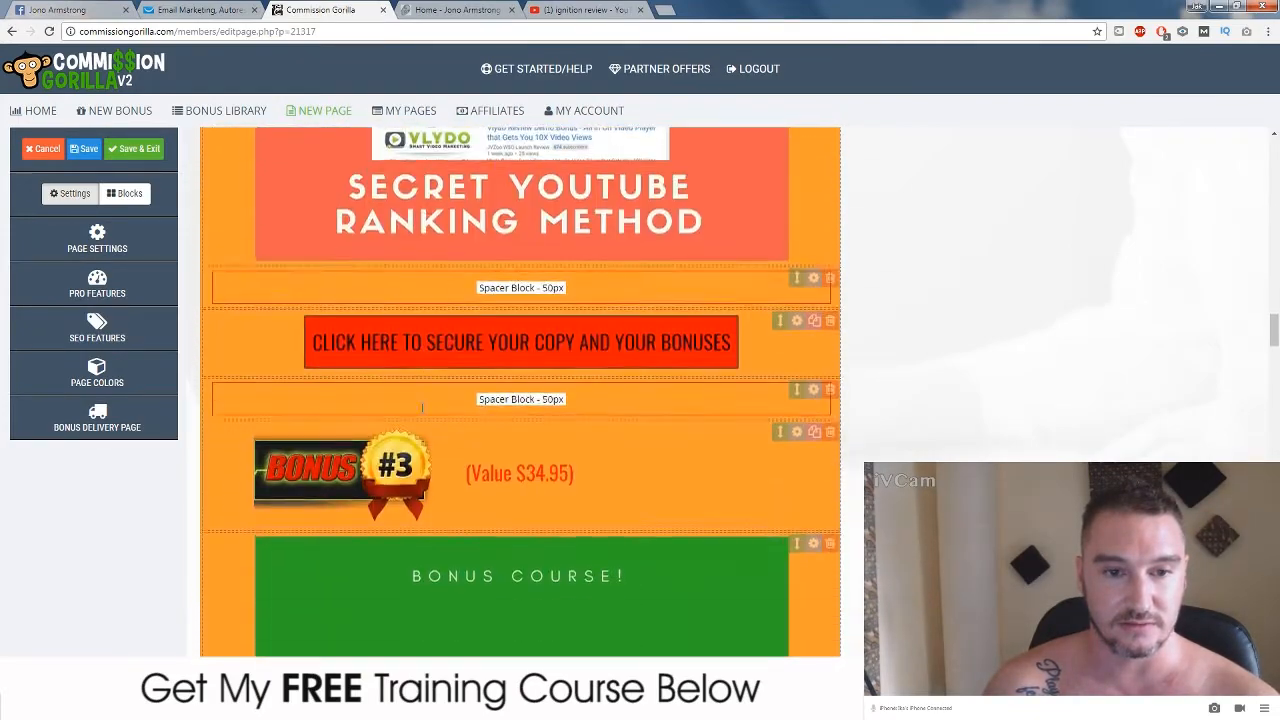
scroll(421, 413, "down", 20)
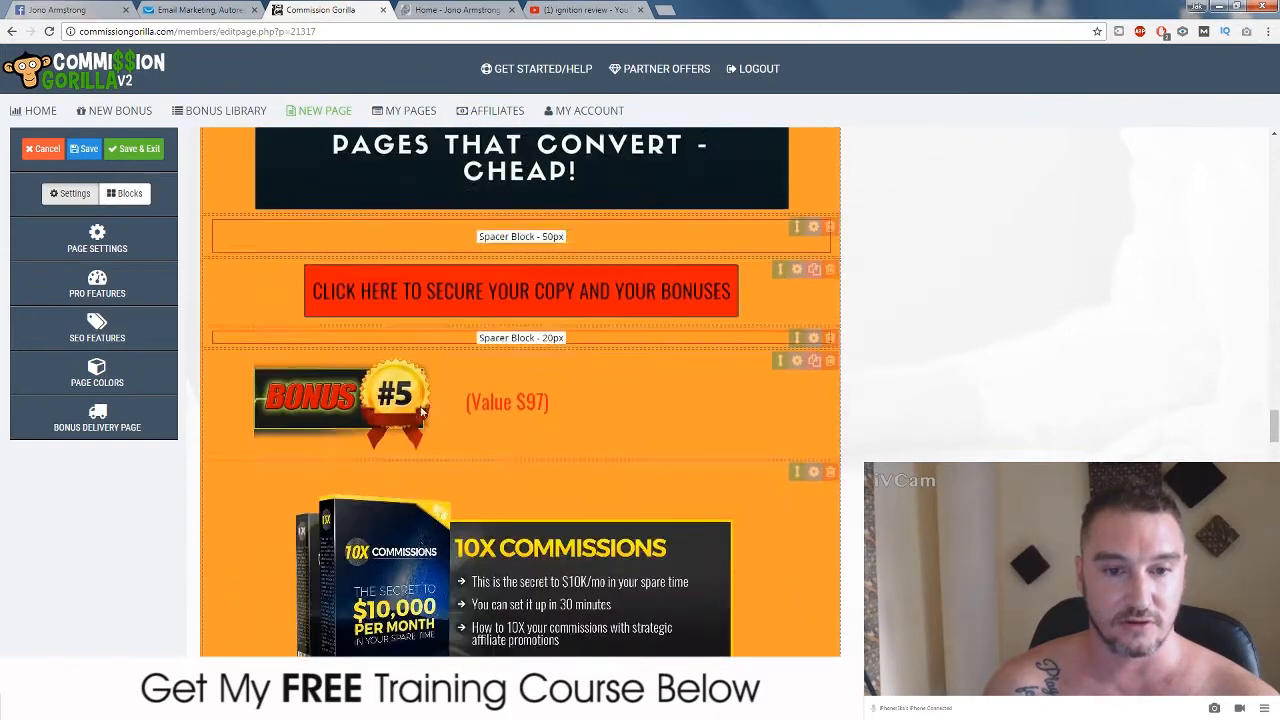
scroll(421, 407, "down", 15)
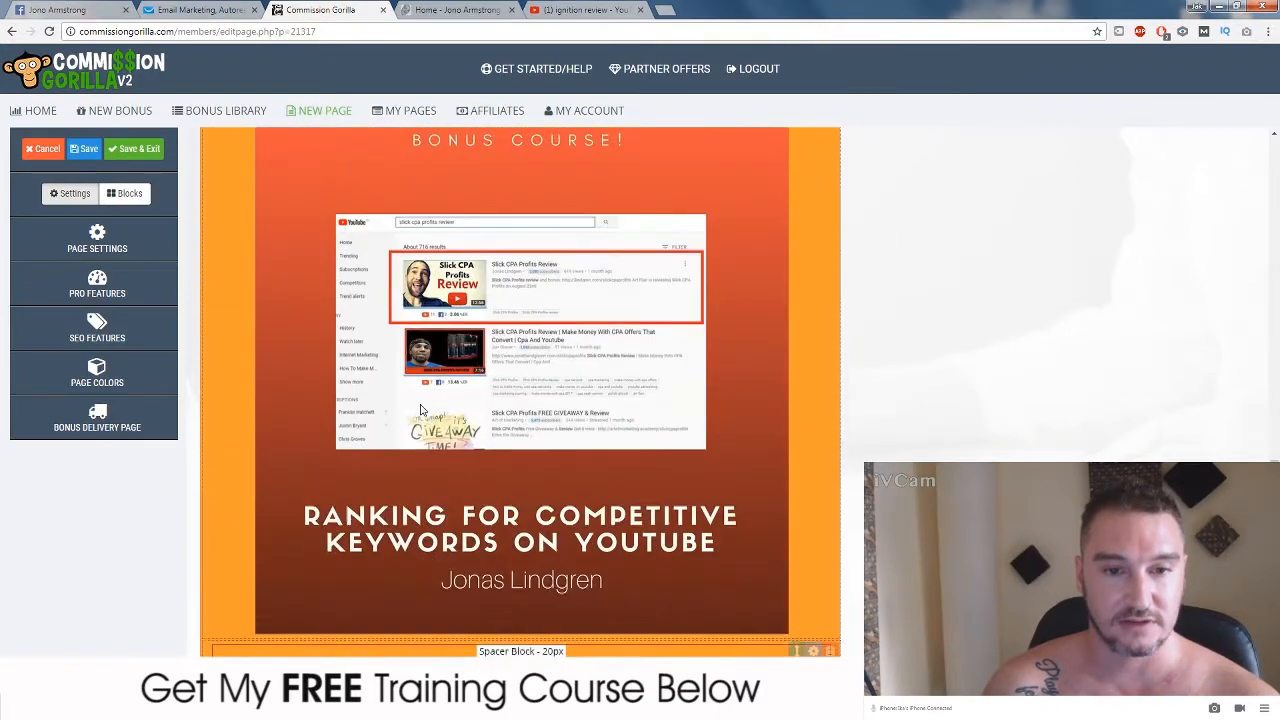
scroll(421, 404, "down", 12)
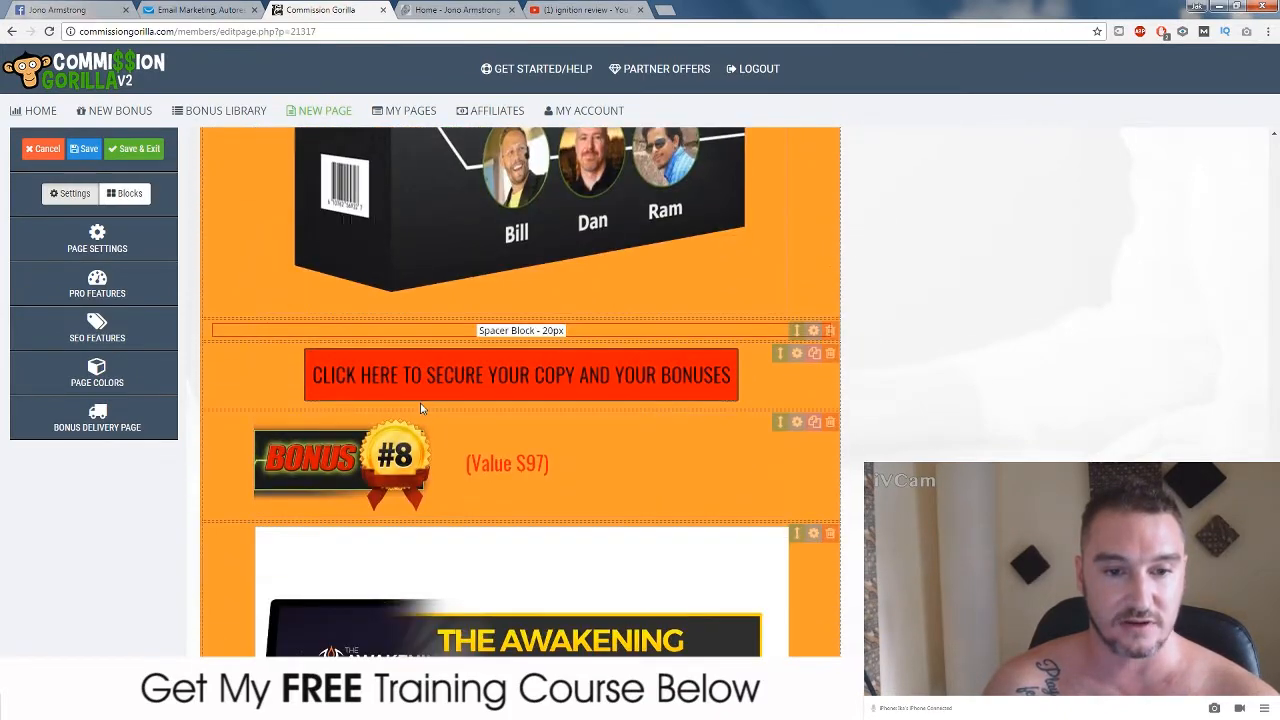
scroll(421, 405, "up", 5)
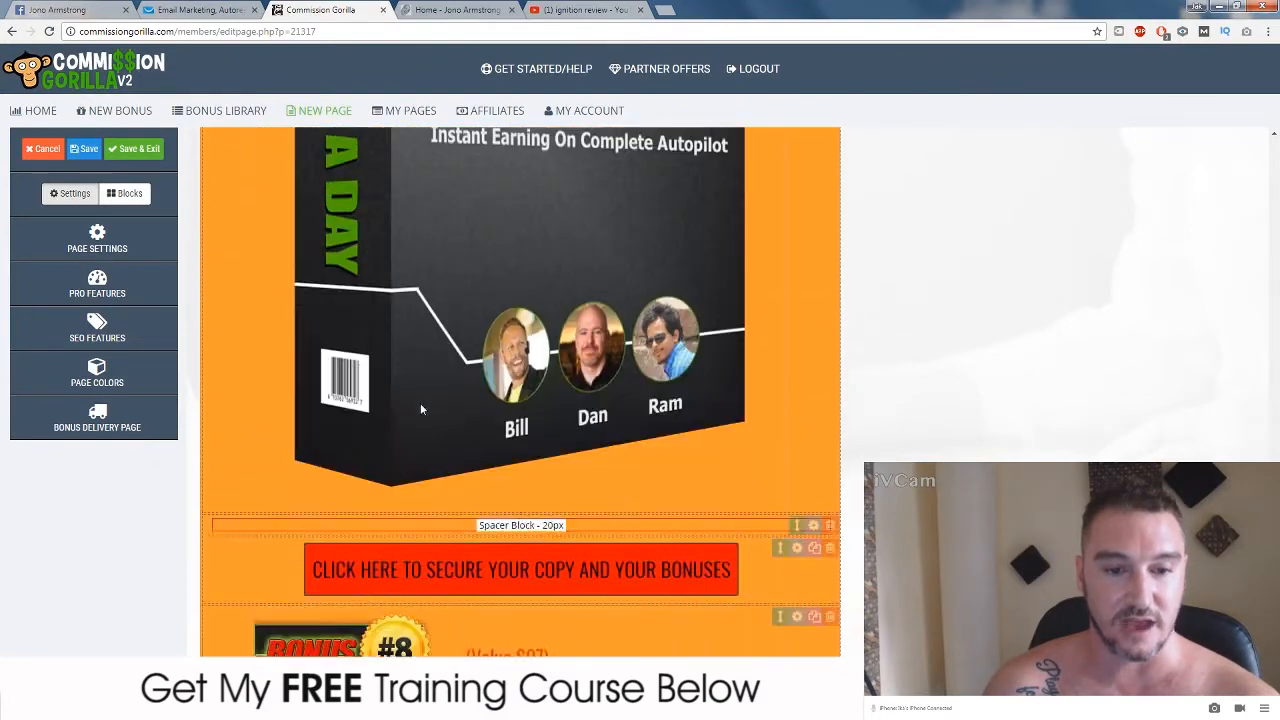
scroll(420, 404, "down", 5)
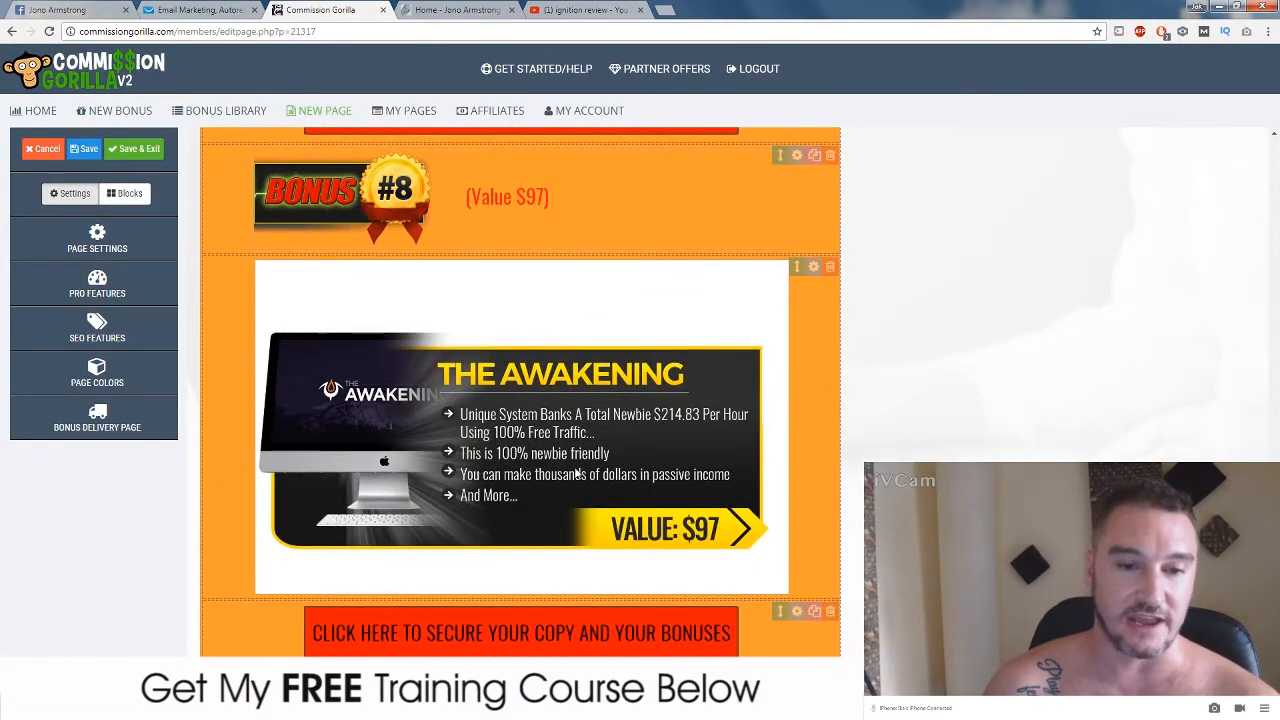
Examine the whole extra bonus page from the Jono's Bonuses header to the closing call to action below Bonus #8
scroll(495, 462, "up", 20)
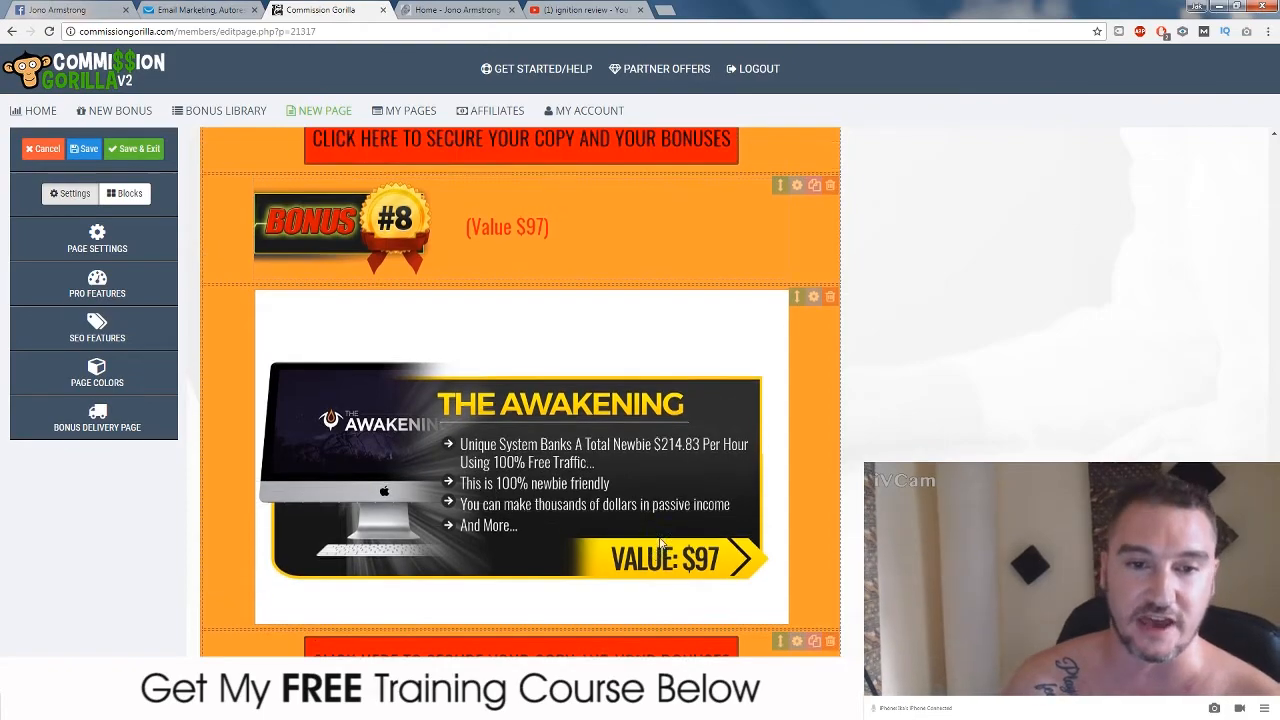
scroll(651, 570, "up", 20)
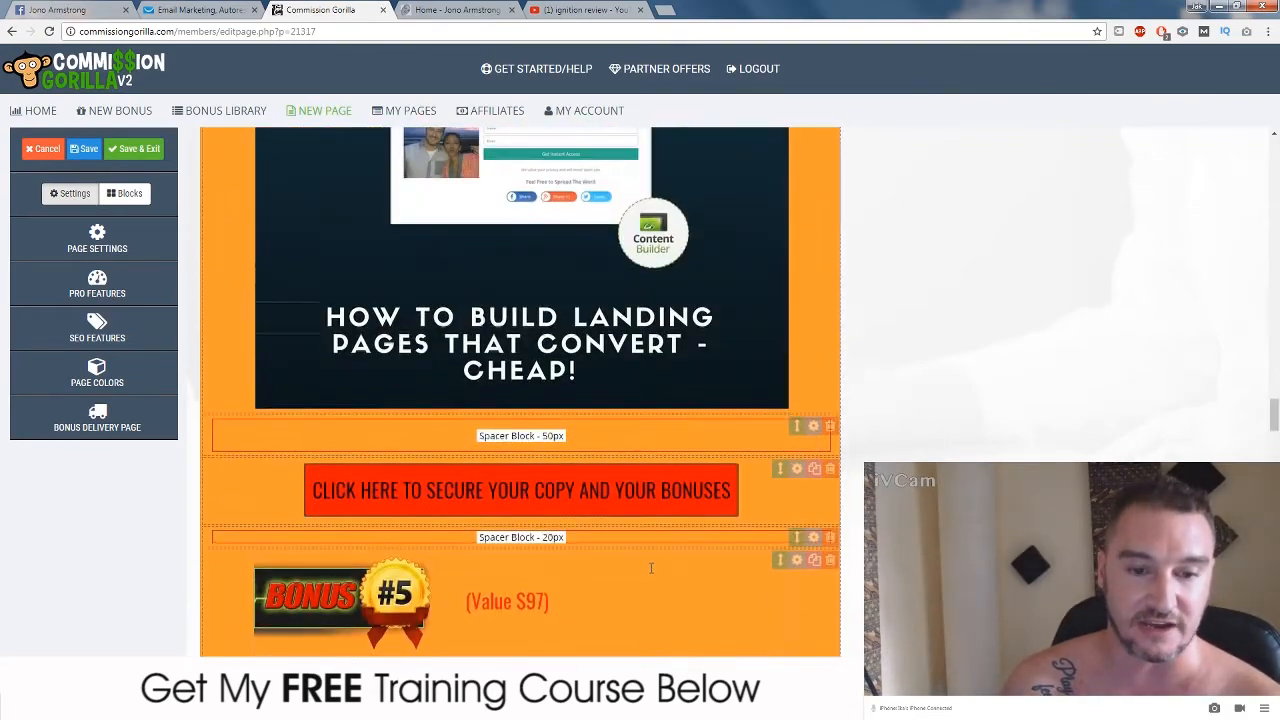
scroll(647, 585, "up", 20)
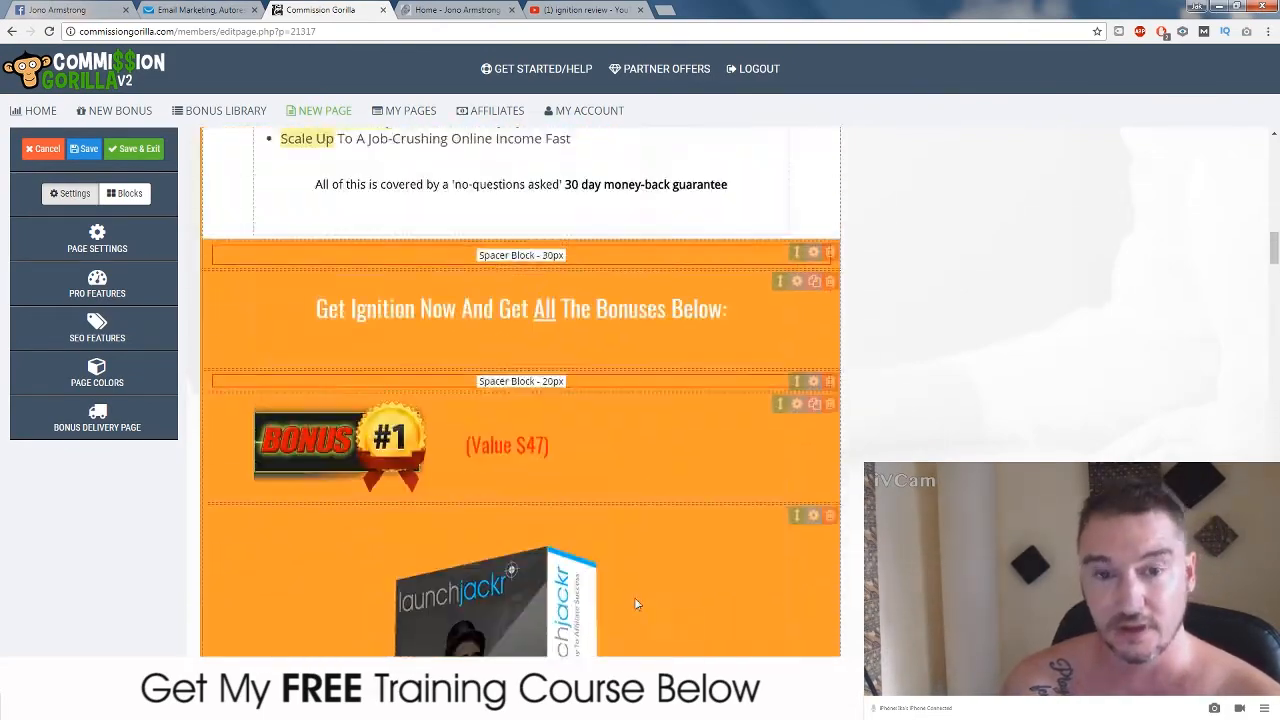
scroll(655, 541, "up", 12)
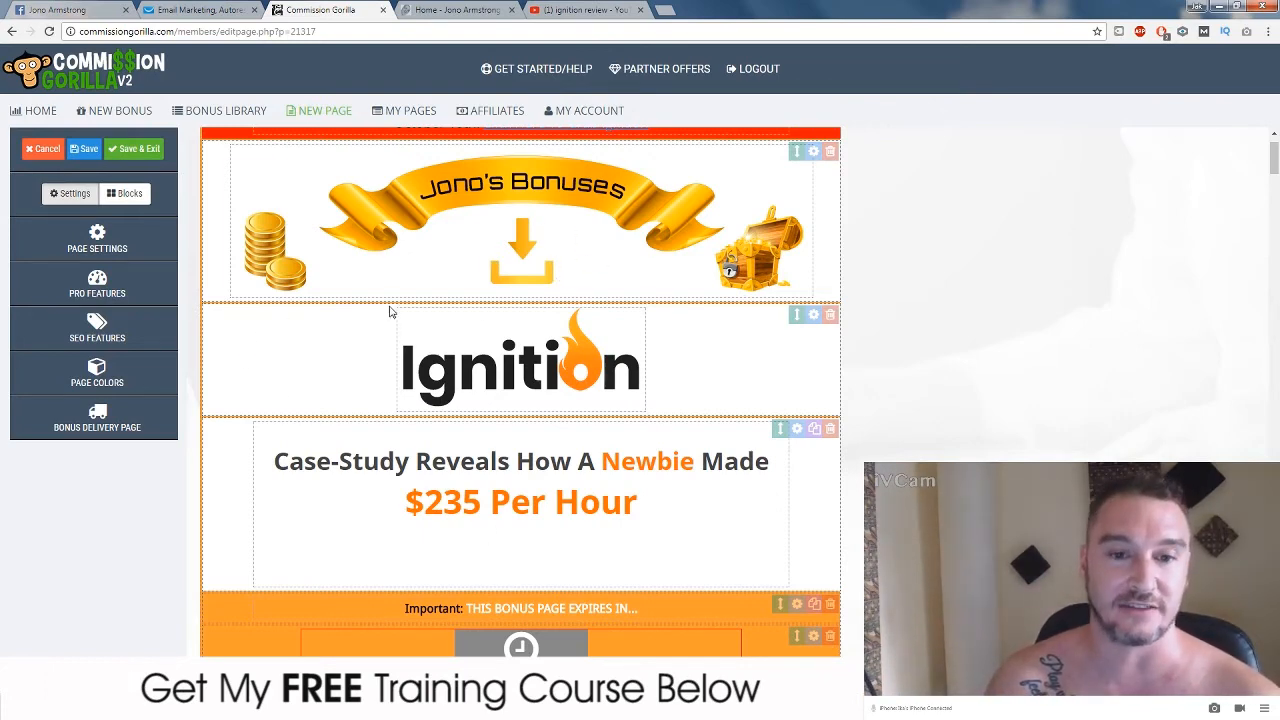
scroll(643, 421, "down", 20)
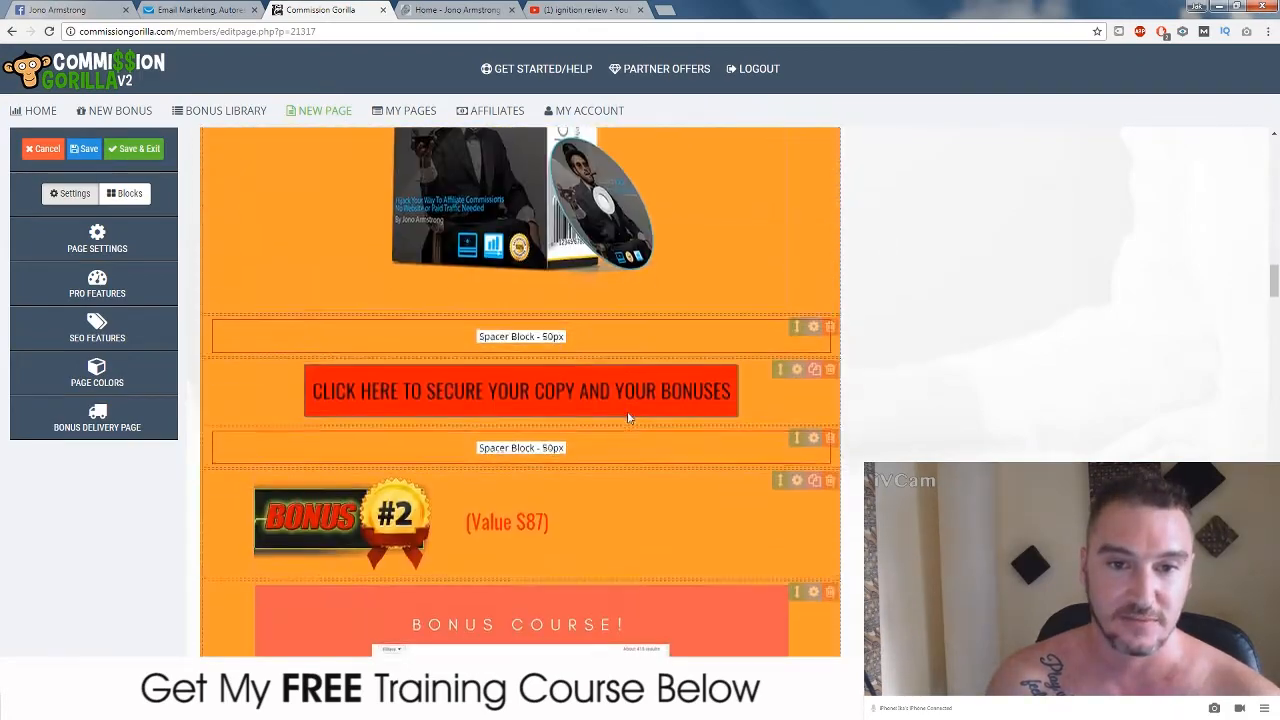
scroll(637, 404, "down", 20)
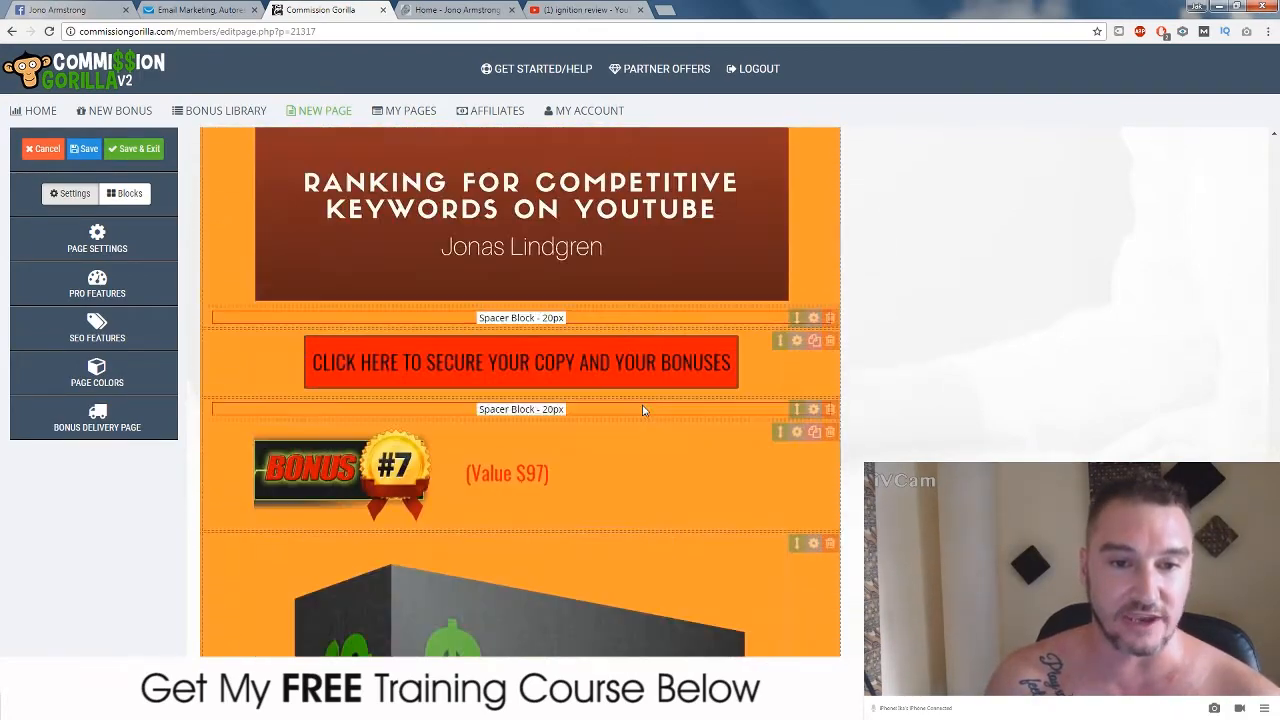
scroll(643, 412, "down", 10)
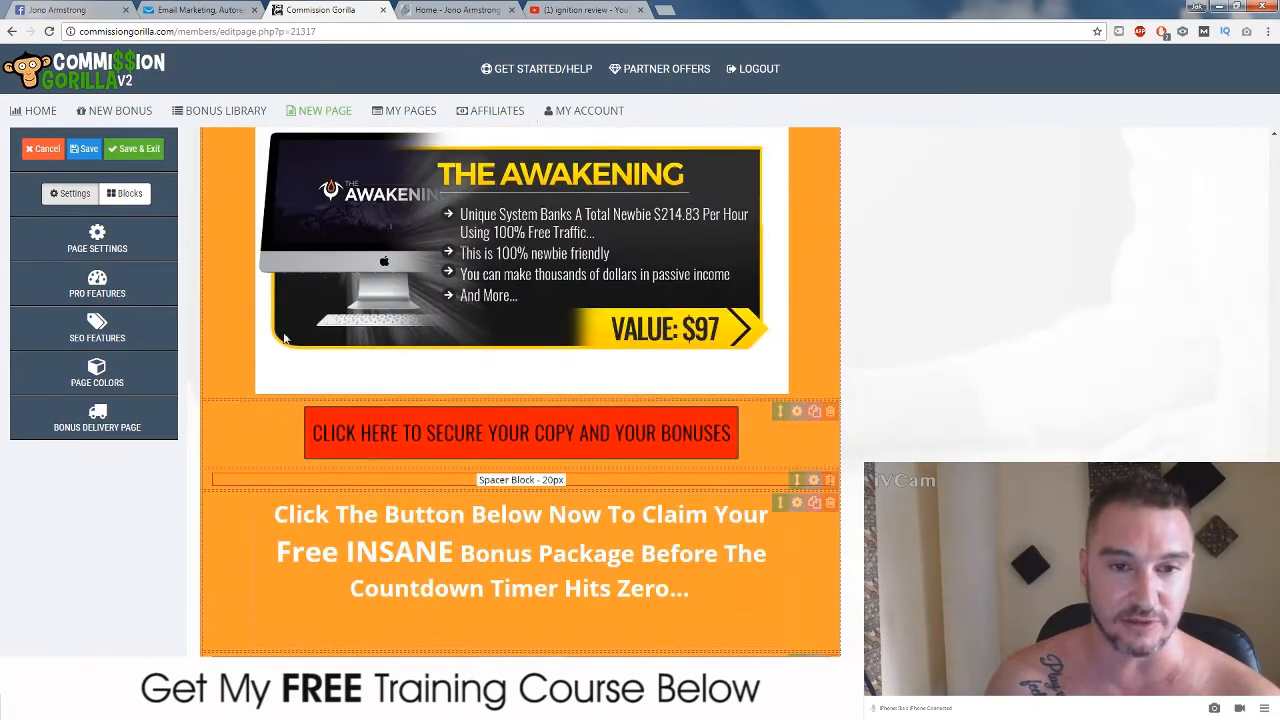
scroll(488, 331, "up", 2)
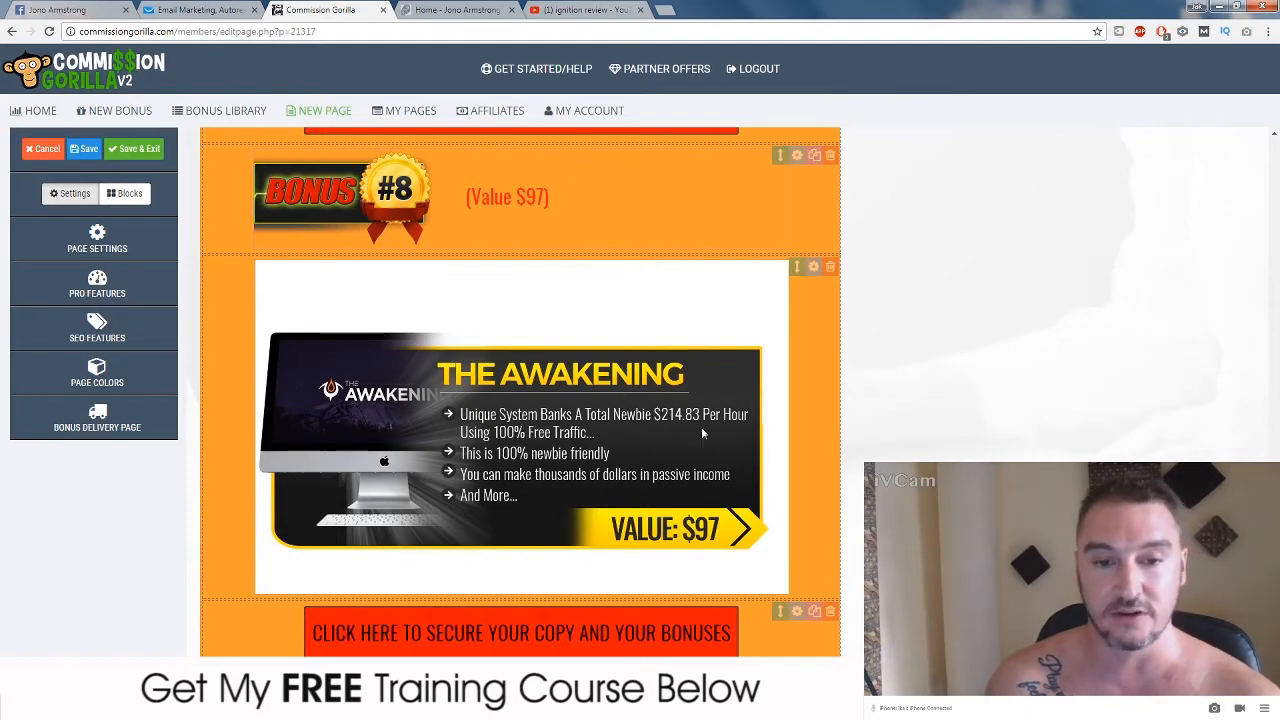
Compare the individual bonuses, going from Bonus #7 back to Bonus #1 and forward again to The Awakening
scroll(492, 425, "up", 15)
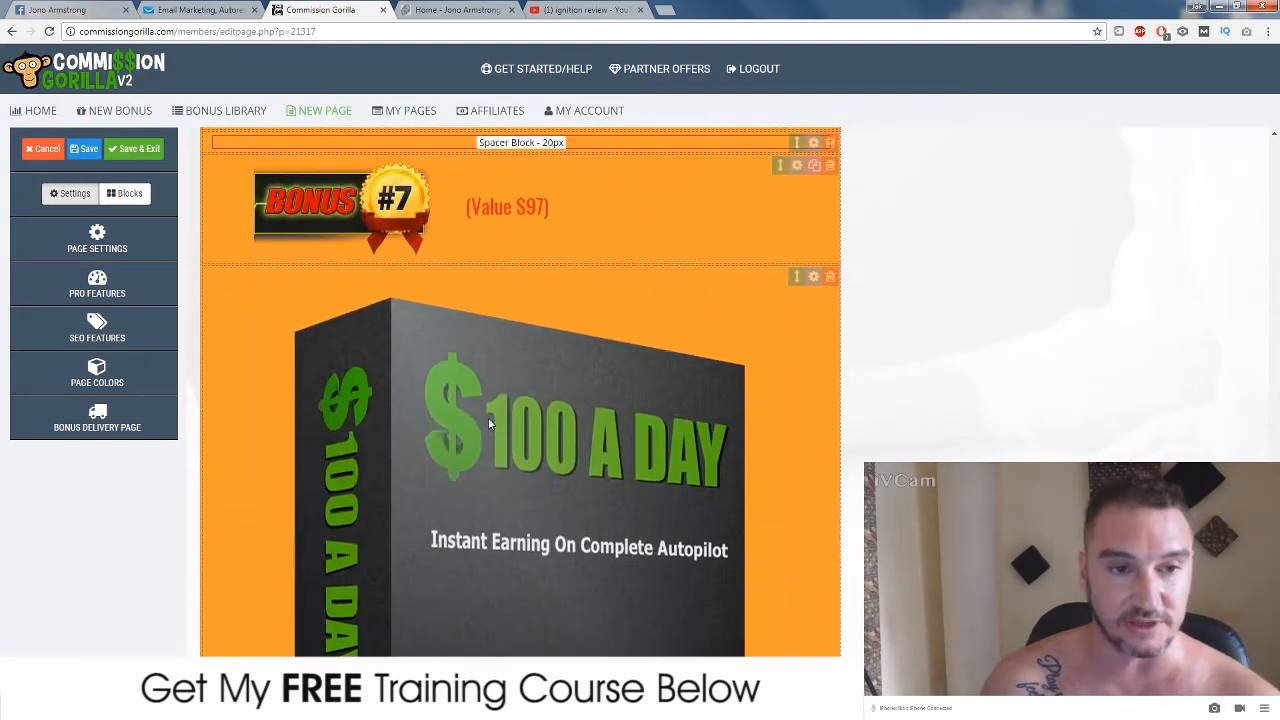
scroll(492, 422, "up", 15)
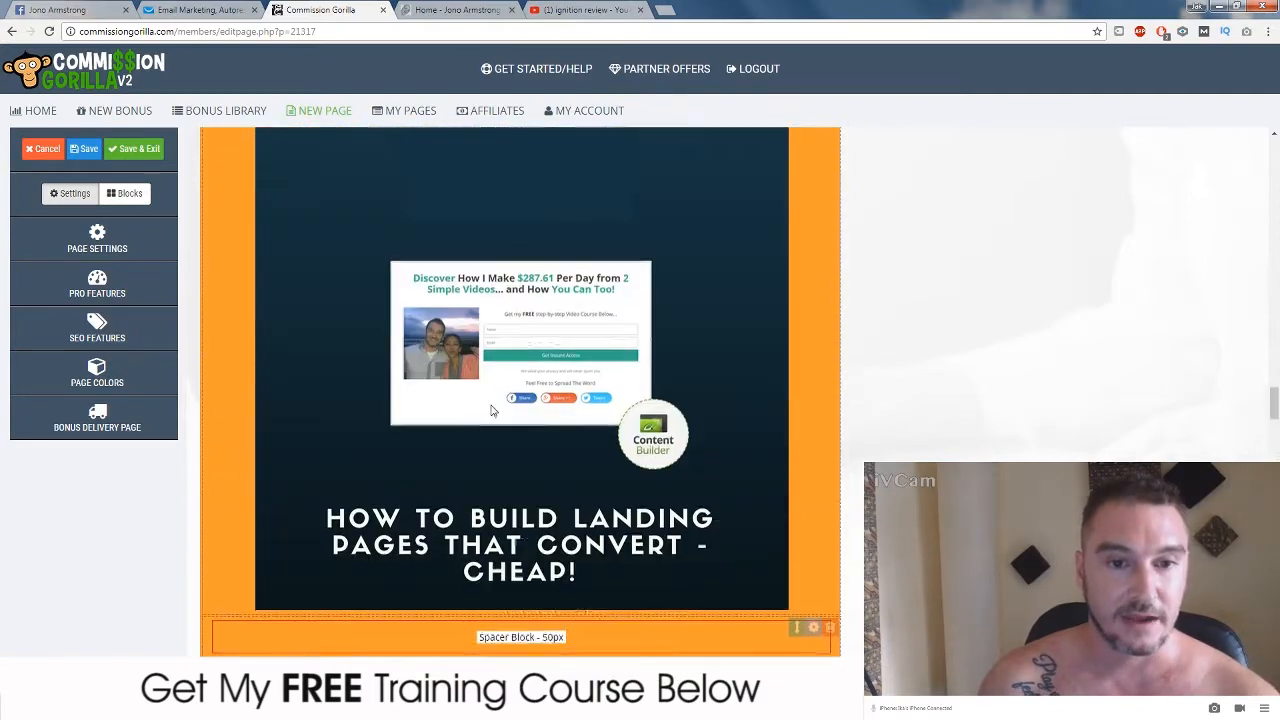
scroll(490, 410, "up", 10)
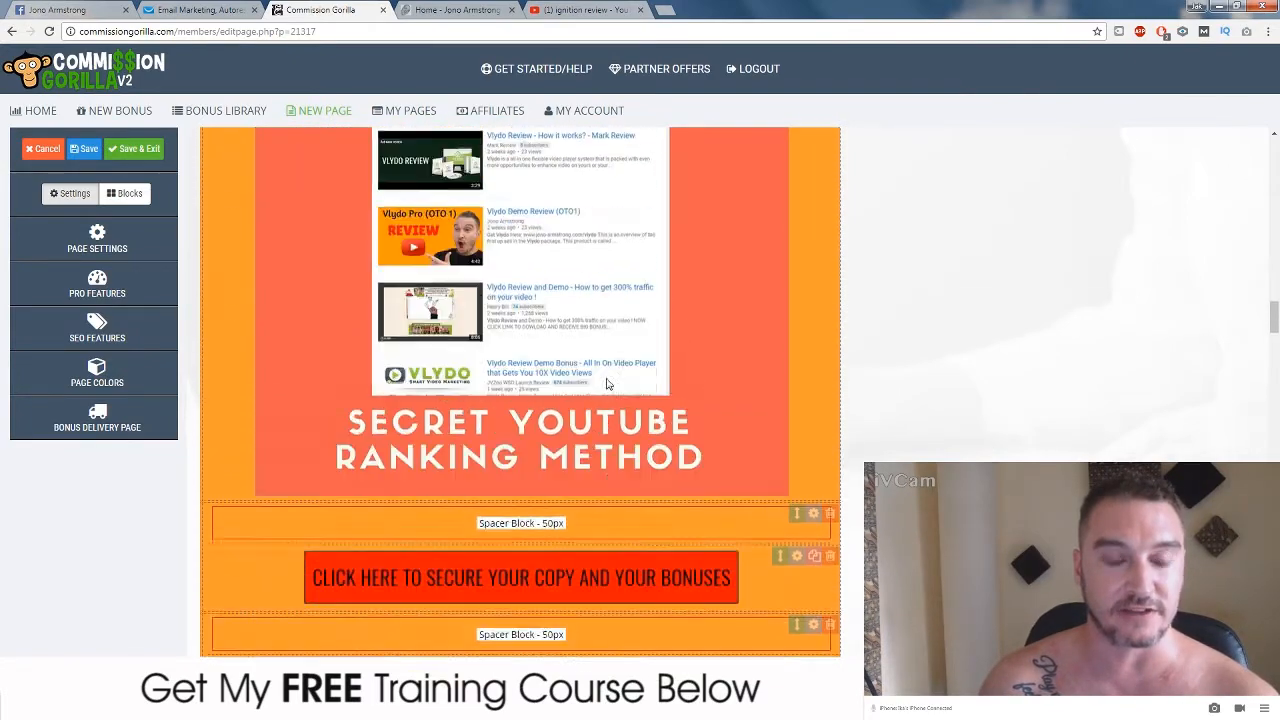
scroll(420, 300, "up", 10)
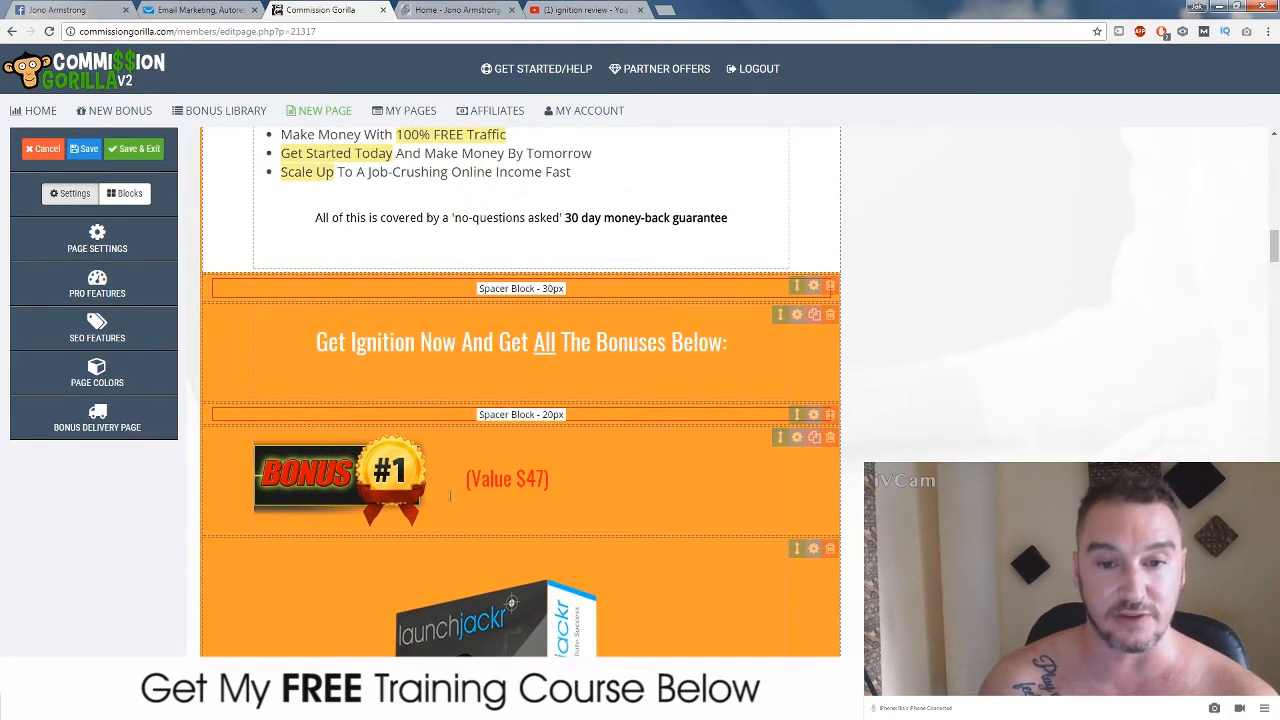
scroll(454, 310, "down", 20)
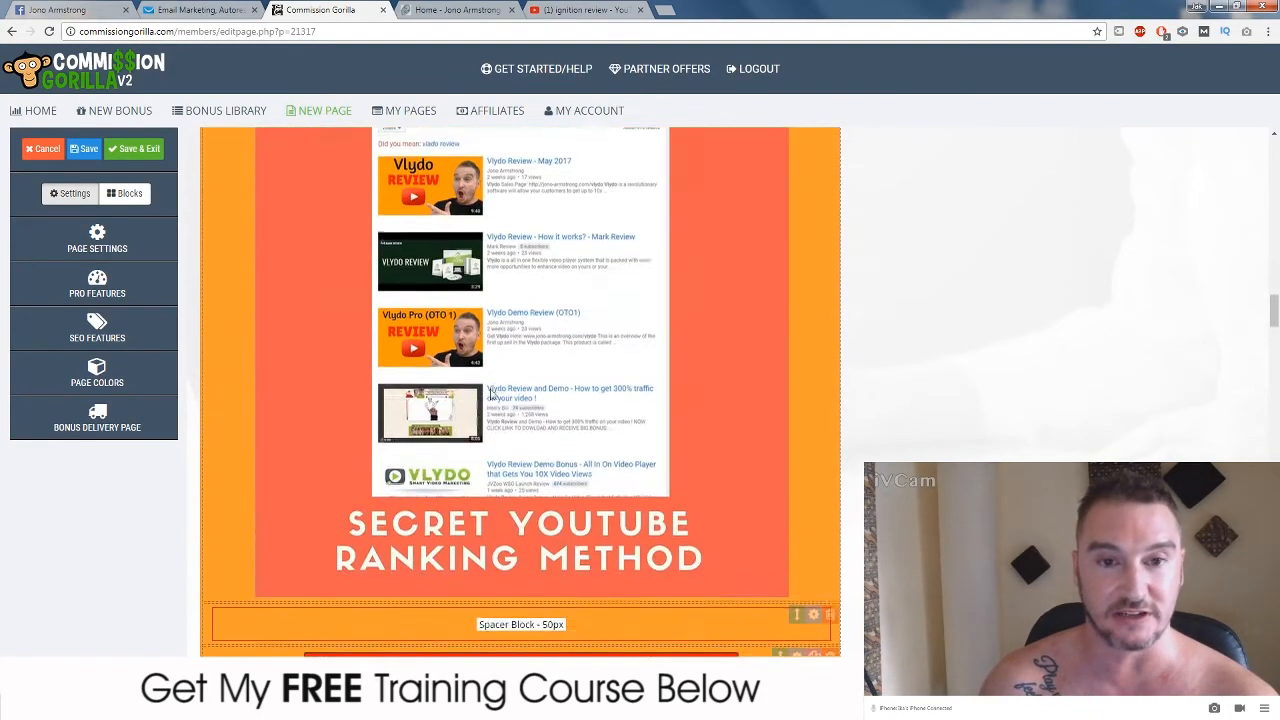
scroll(502, 392, "down", 15)
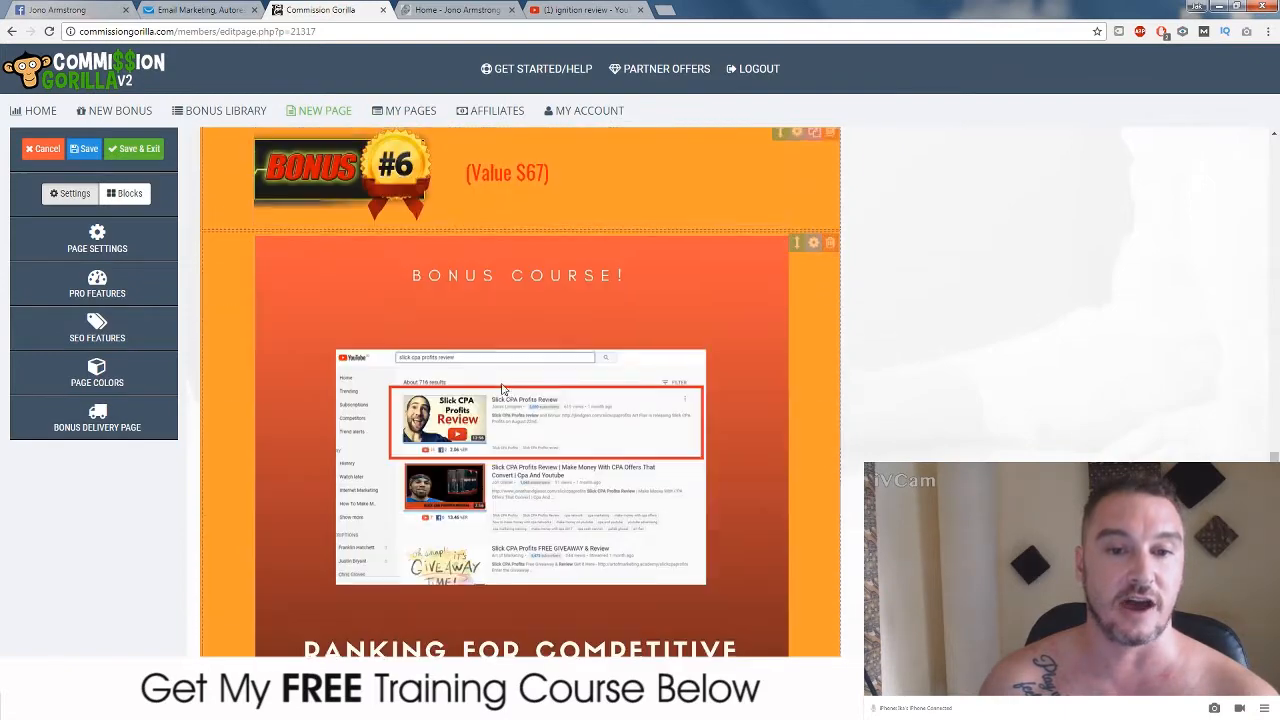
scroll(505, 380, "down", 3)
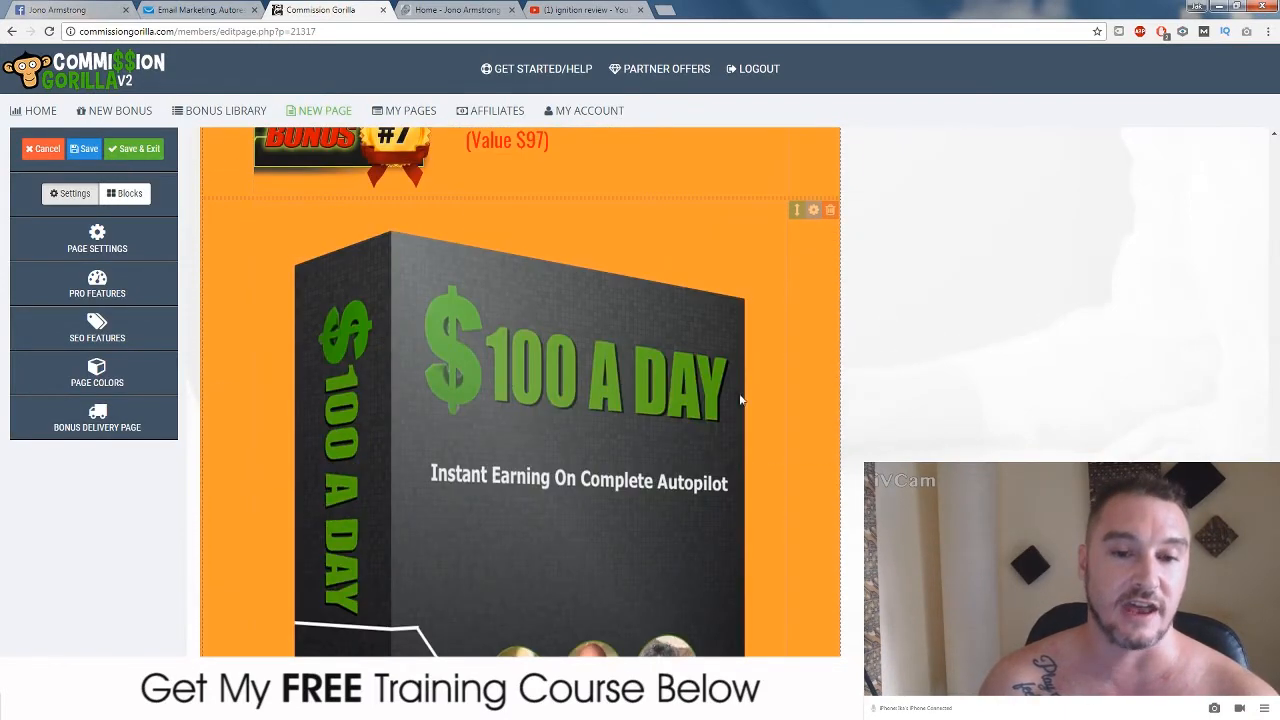
scroll(711, 392, "down", 12)
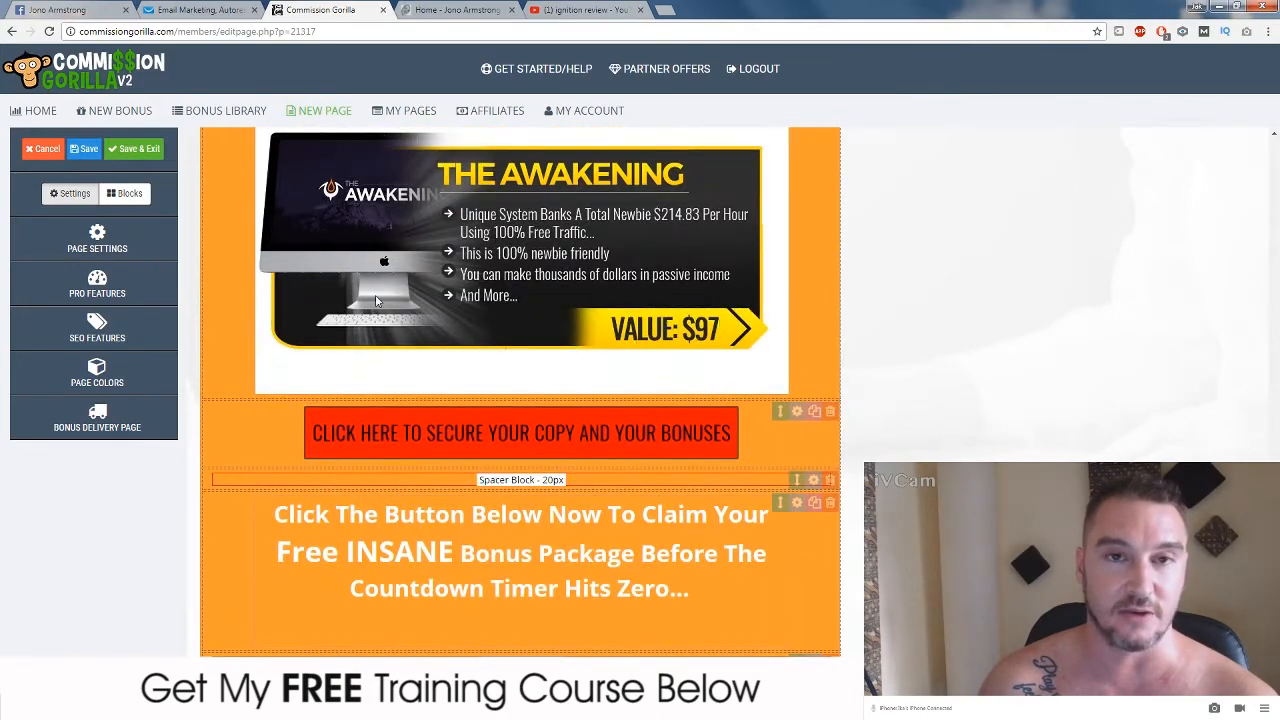
scroll(576, 290, "up", 3)
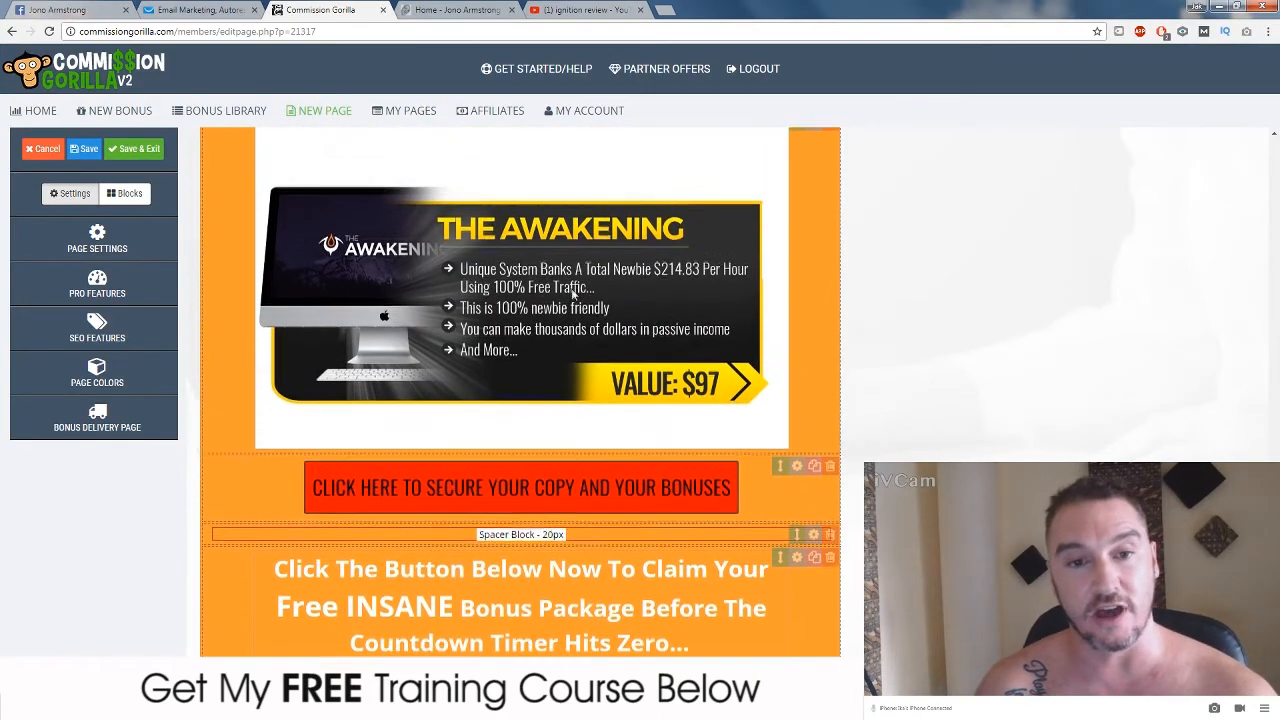
Switch to GetResponse and open its Forms & surveys area, and load the WarriorPlus sales dashboard in a new tab
left_click(203, 11)
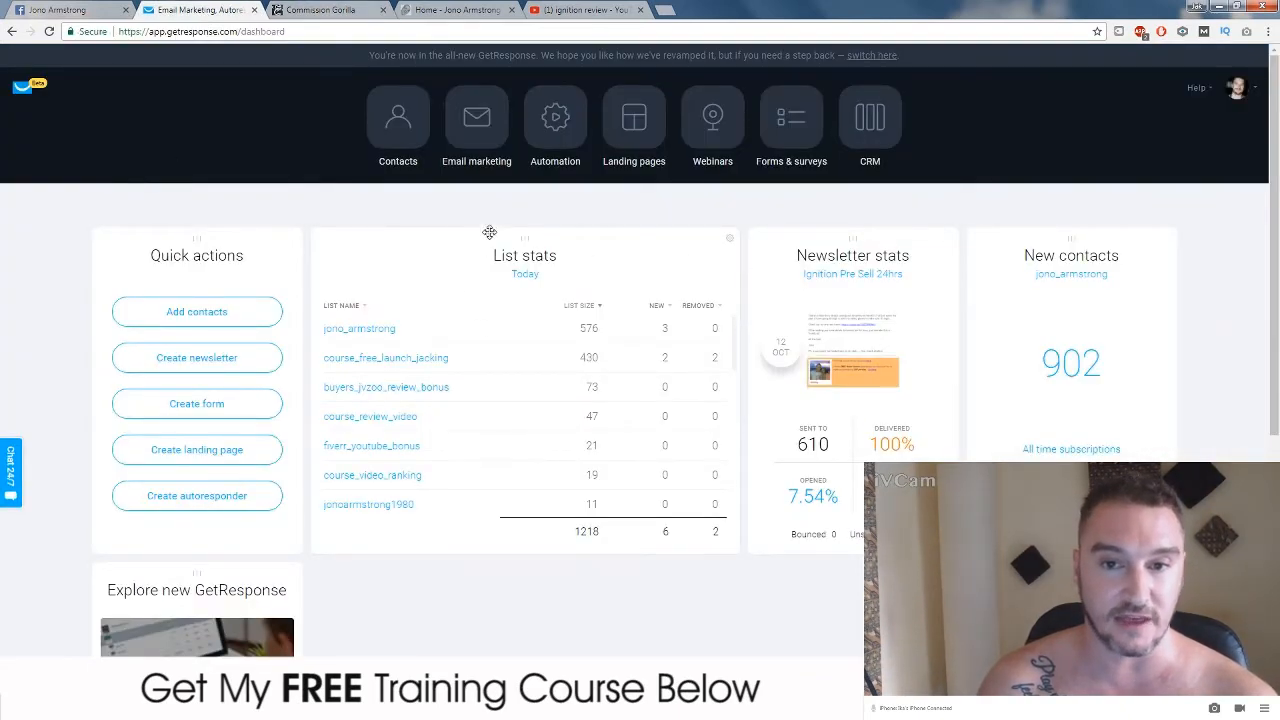
left_click(799, 136)
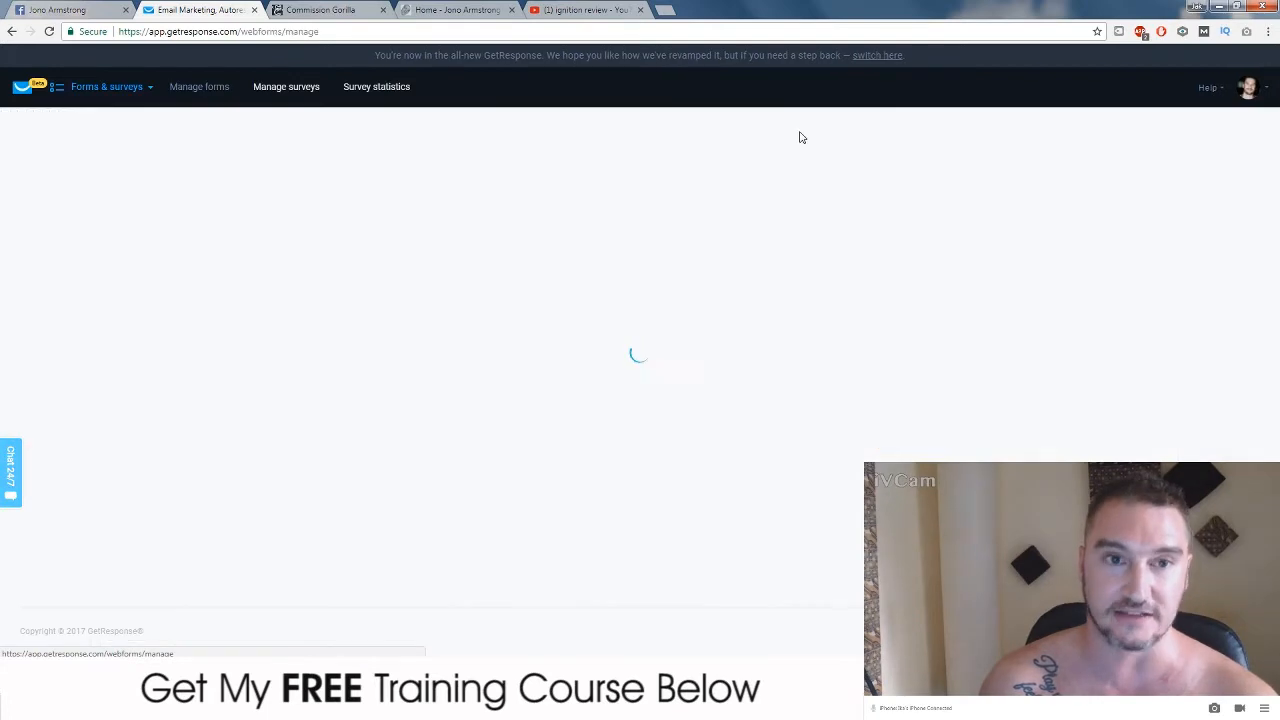
left_click(666, 10)
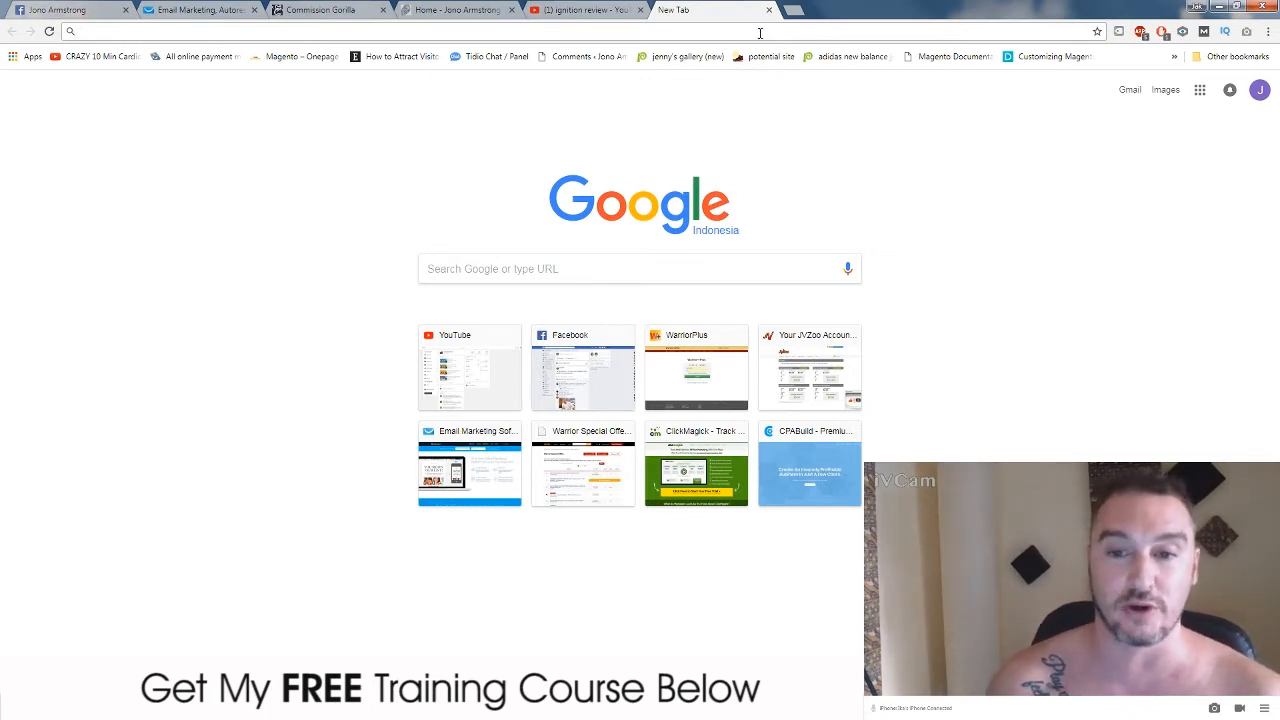
left_click(667, 382)
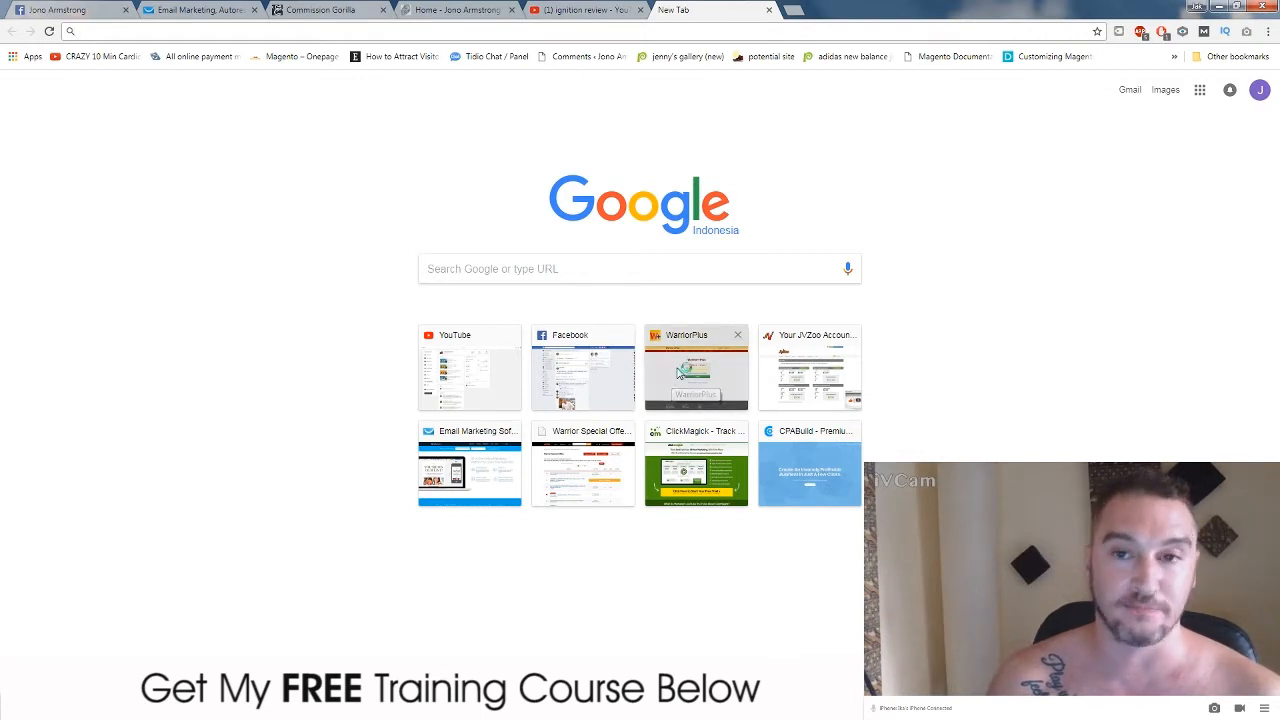
Open Google Calendar in another new tab and switch it to the Google account used for the affiliate launches
left_click(797, 10)
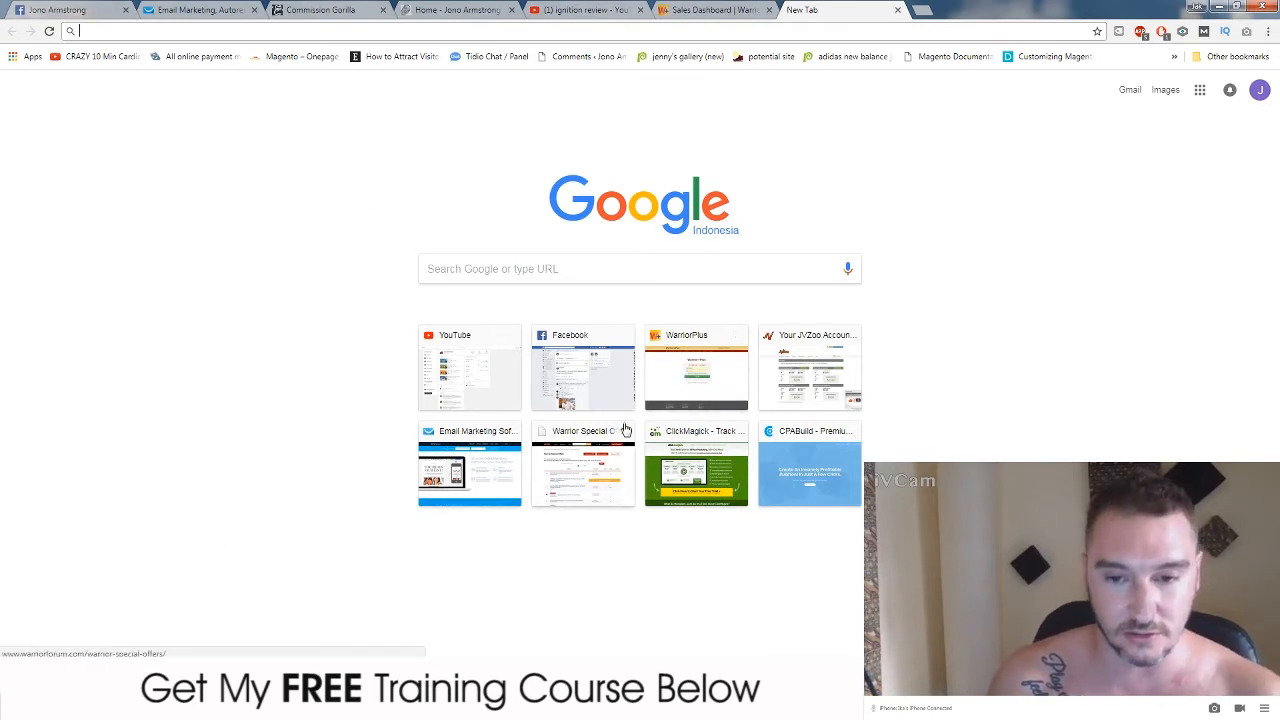
left_click(460, 34)
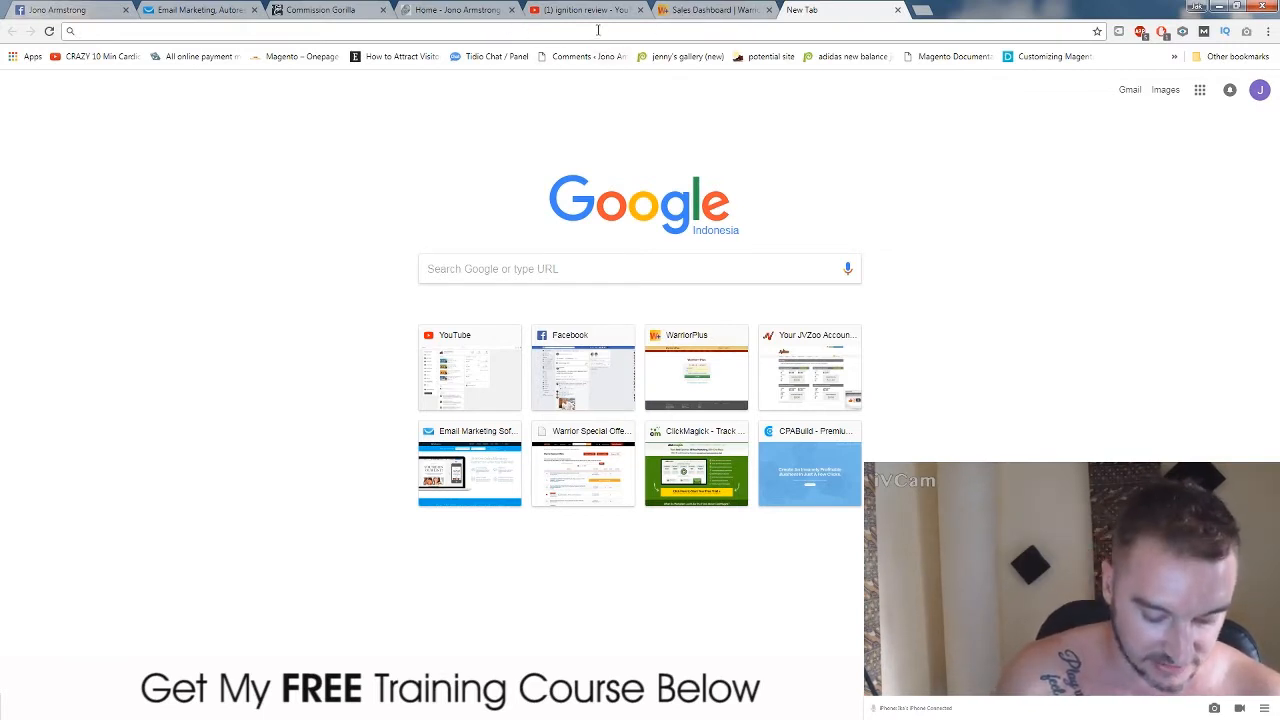
type("calend")
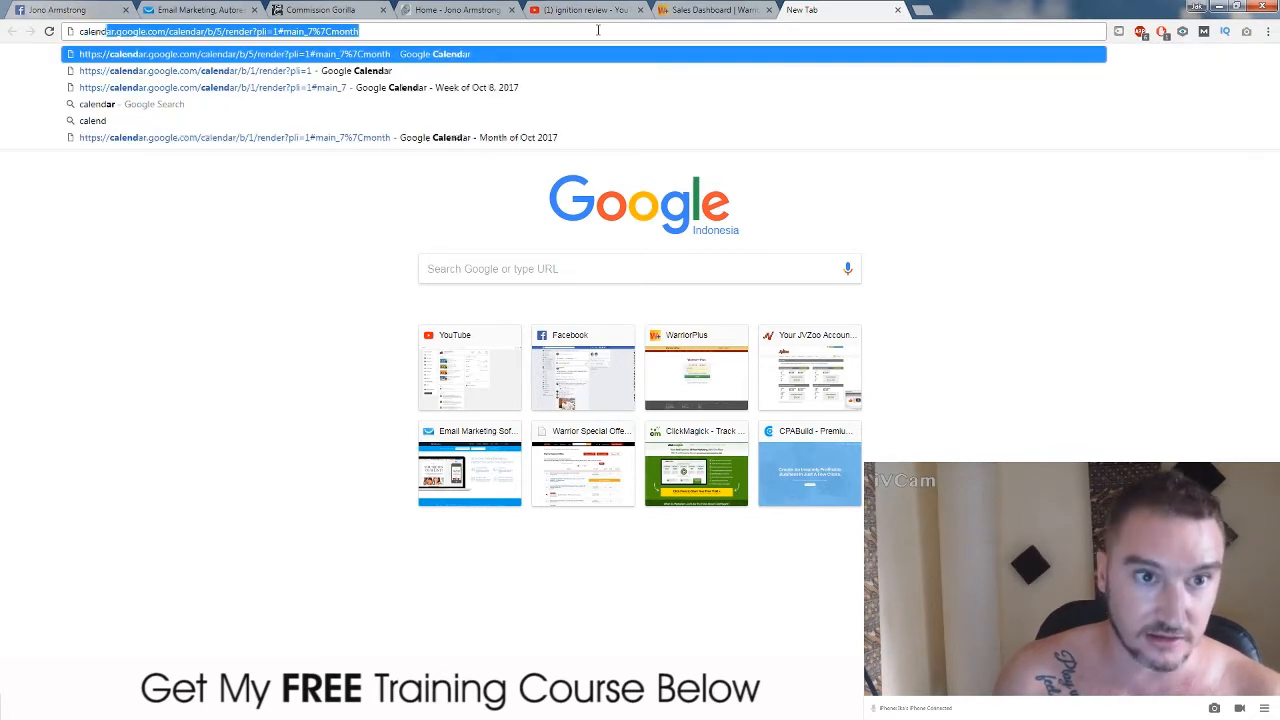
key("Return")
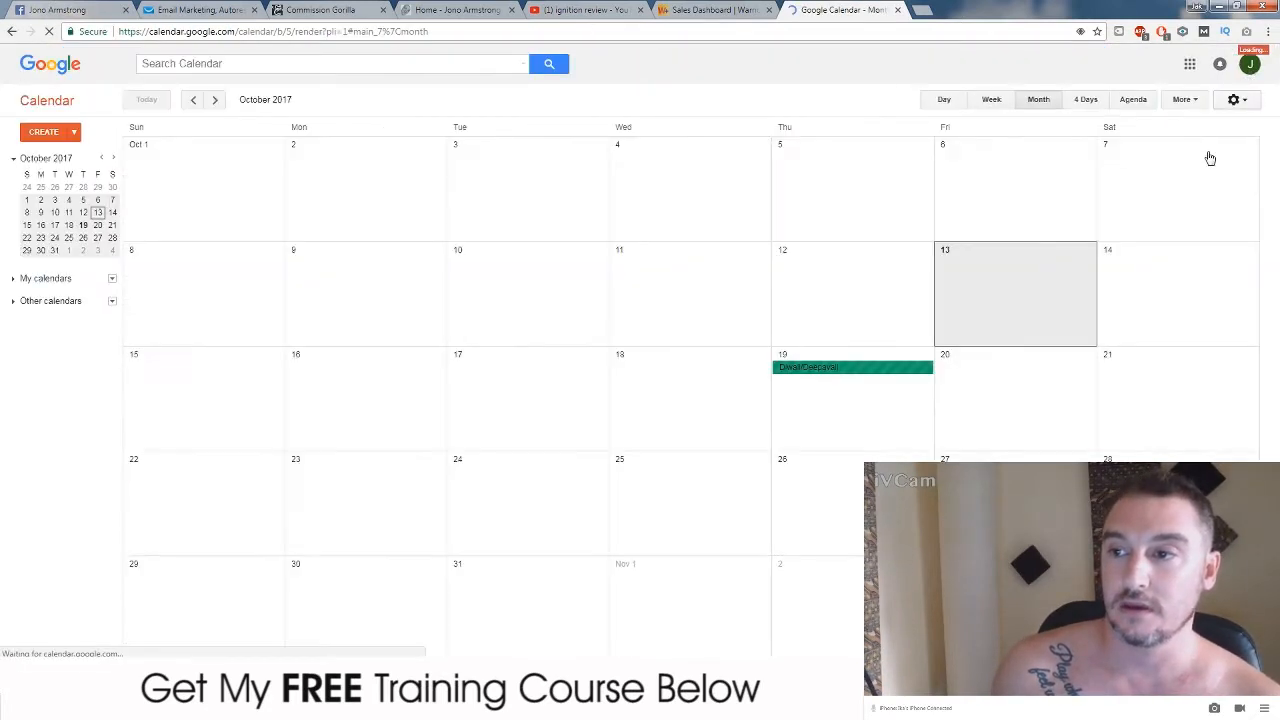
left_click(1250, 68)
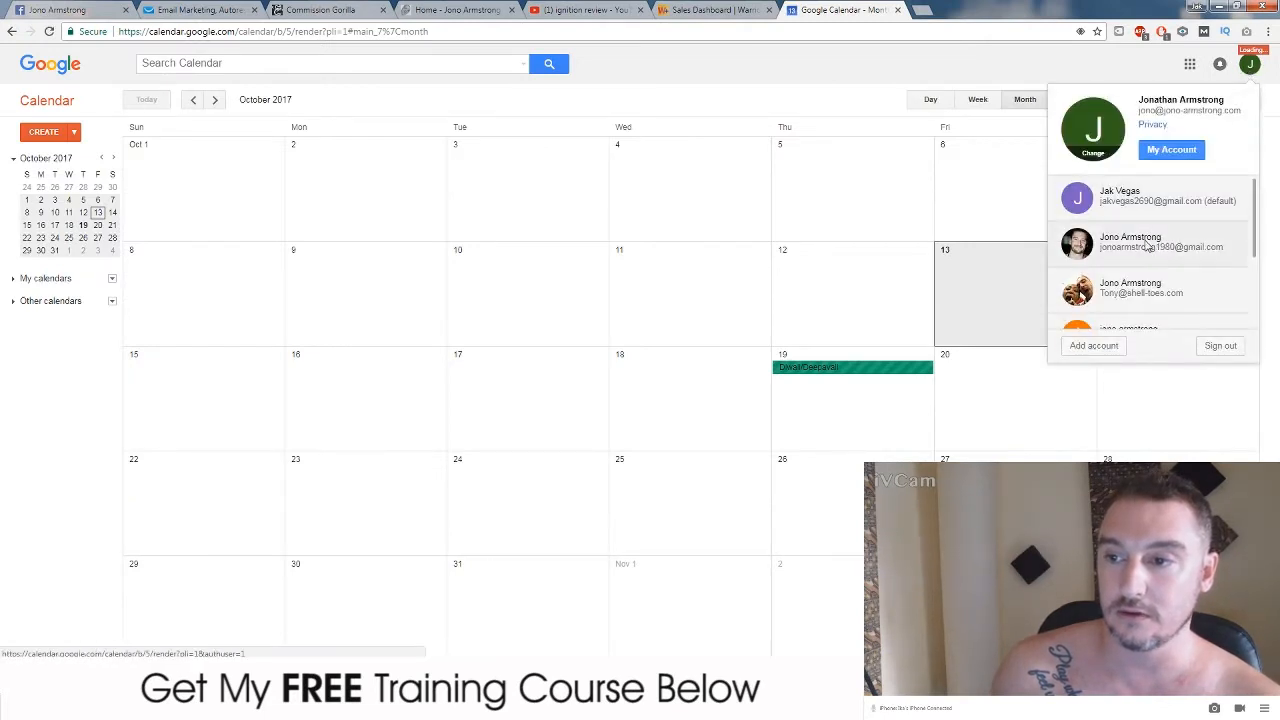
left_click(1164, 218)
Close the WarriorPlus dashboard tab and open the Ignition event of October 13 in Google Calendar
left_click(897, 10)
left_click(705, 10)
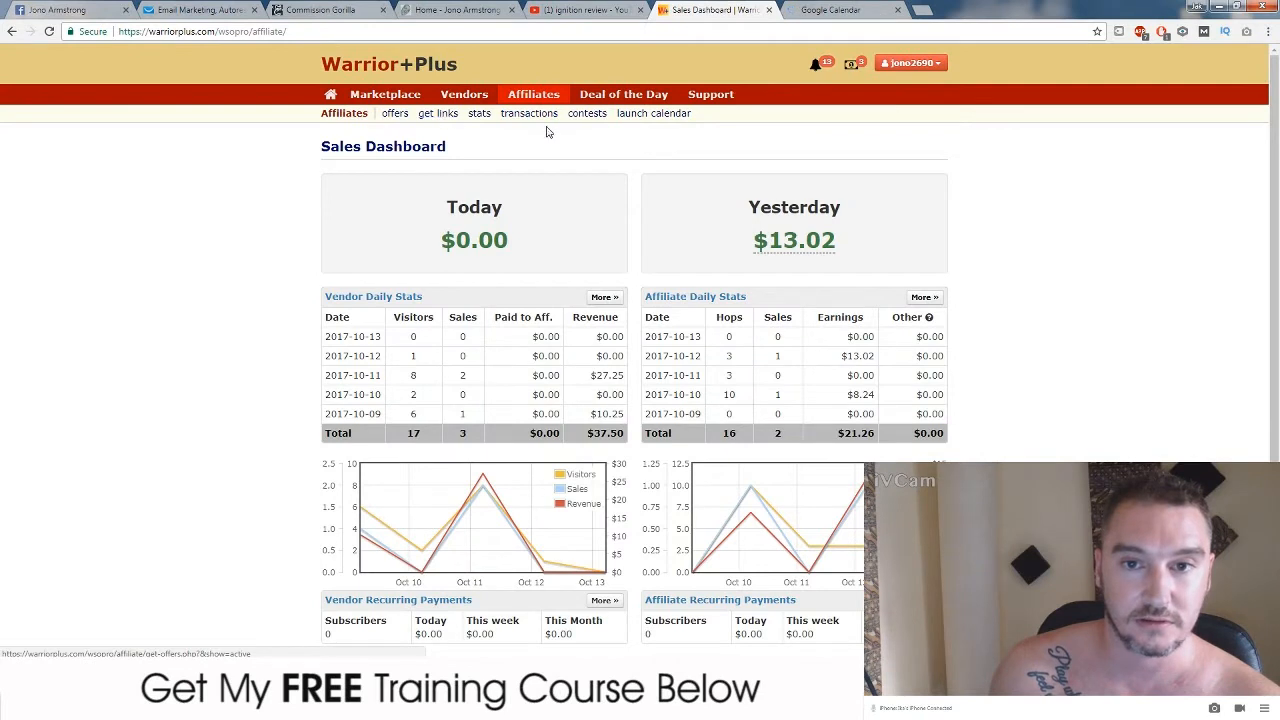
left_click(769, 10)
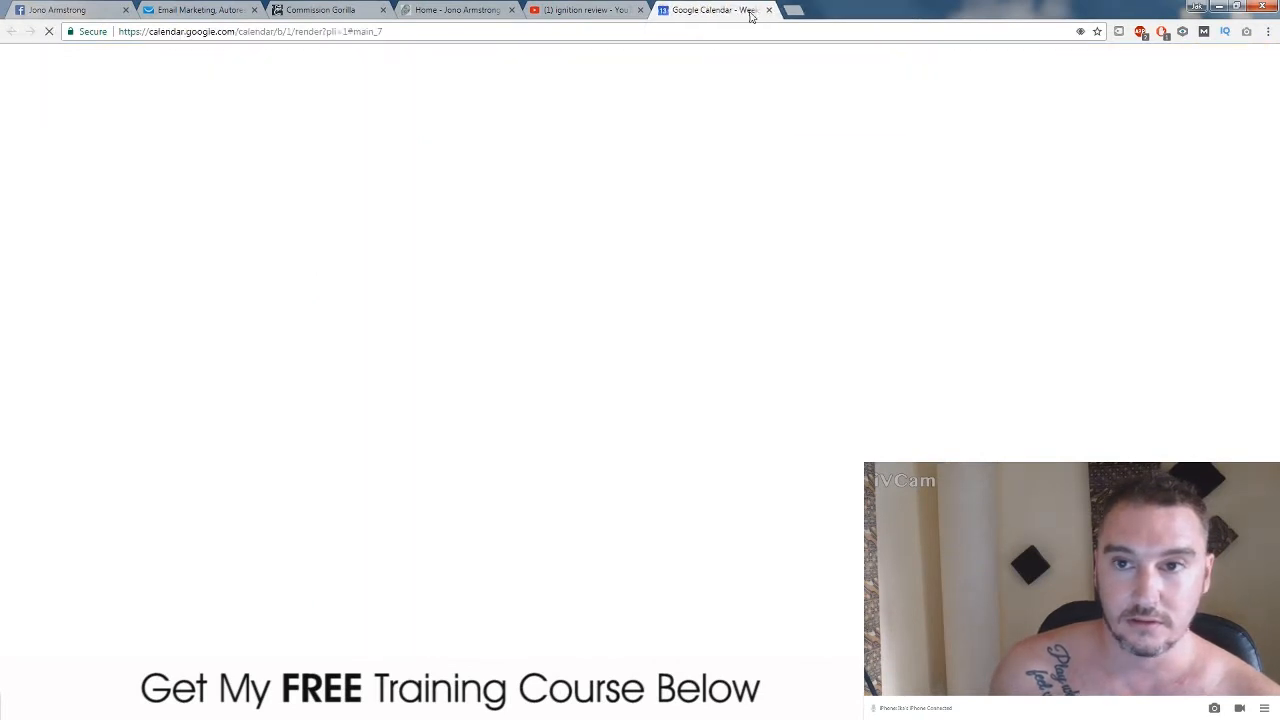
left_click(1088, 168)
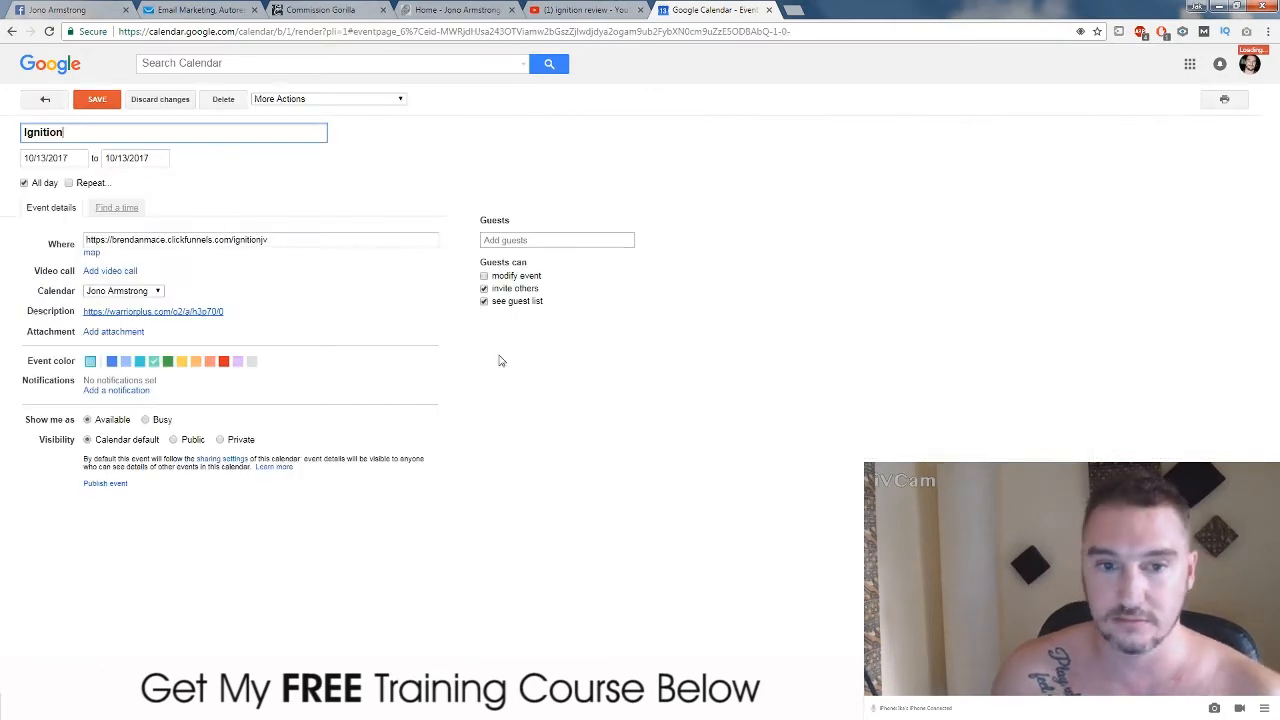
Copy the Ignition JV page URL from the event's Where field and load it in a new tab
left_click_drag(274, 243, 88, 242)
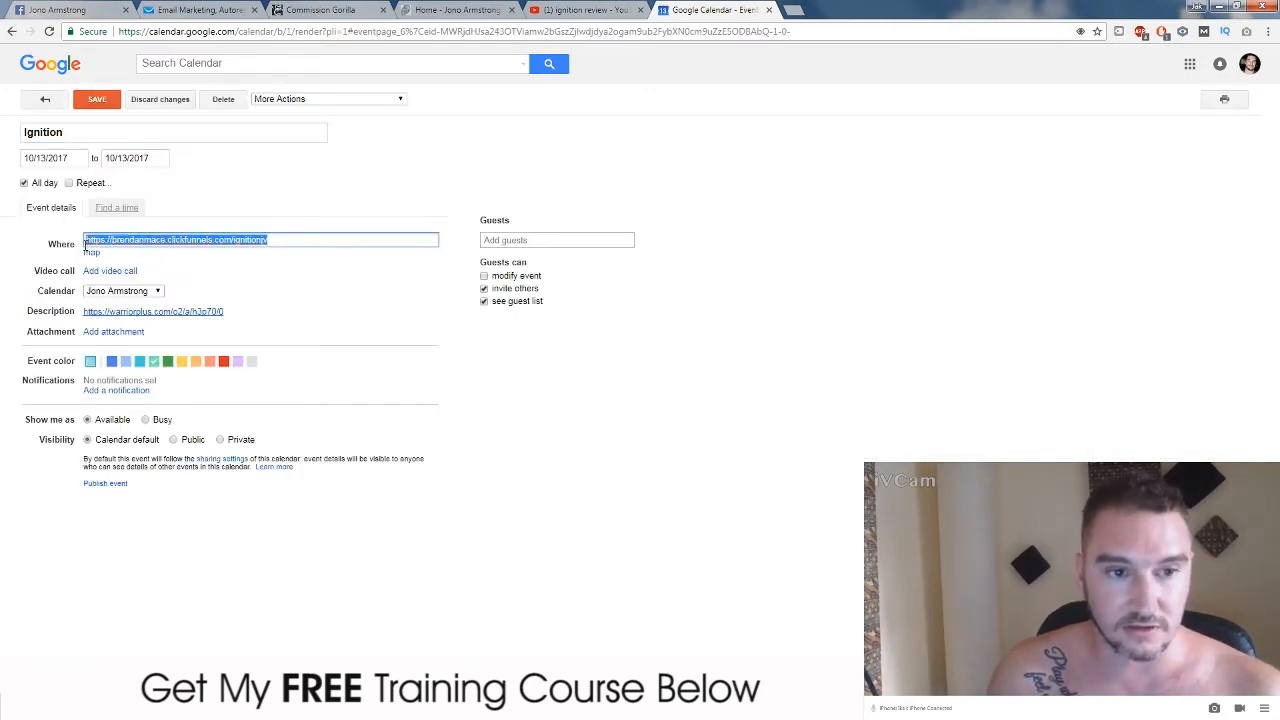
key("ctrl+t")
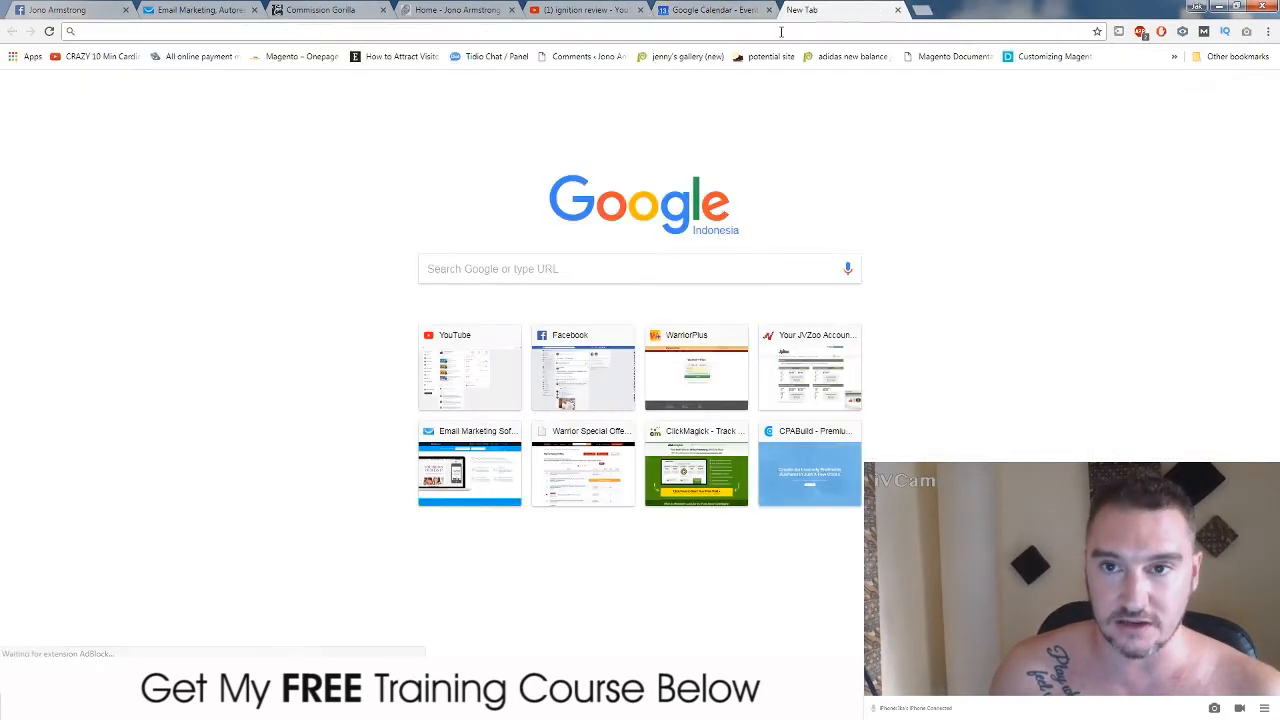
type("https://brendanmace.clickfunnels.com/ignitionjv")
key("Return")
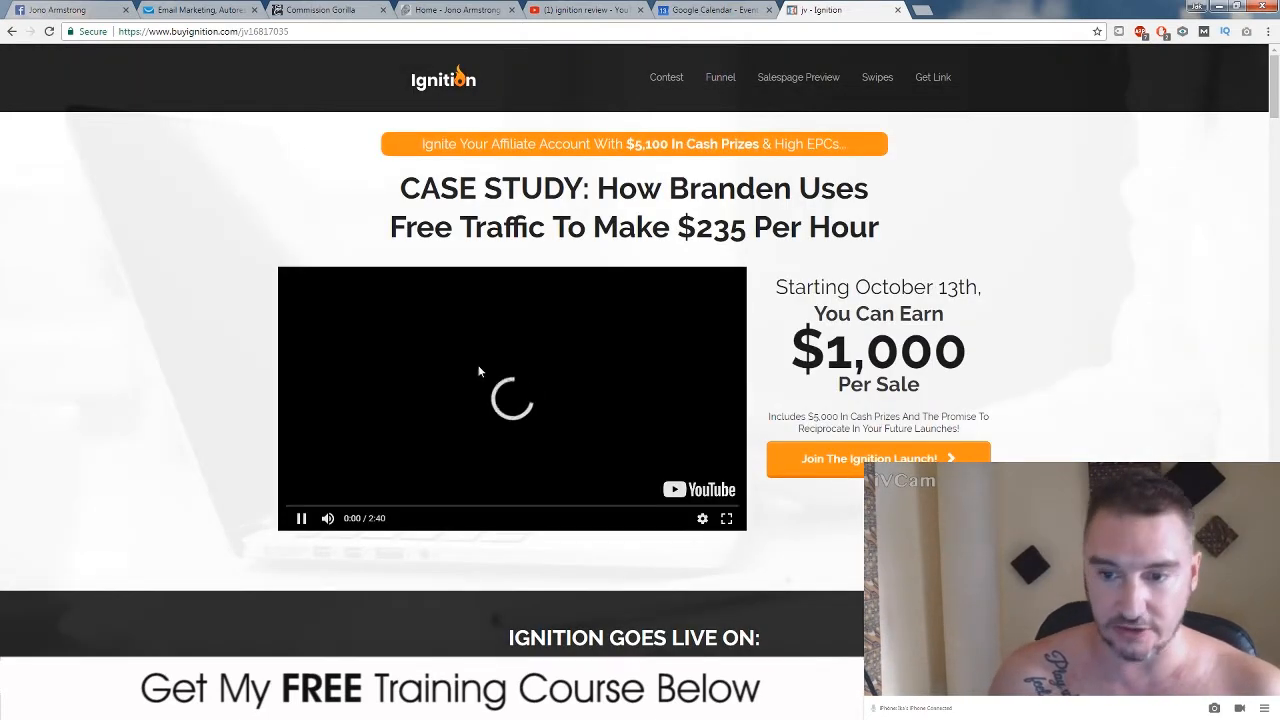
Follow the JV page's affiliate link to the Ignition offer on Warrior+Plus and open its link details at the Buyer Bonus URL
scroll(289, 513, "down", 6)
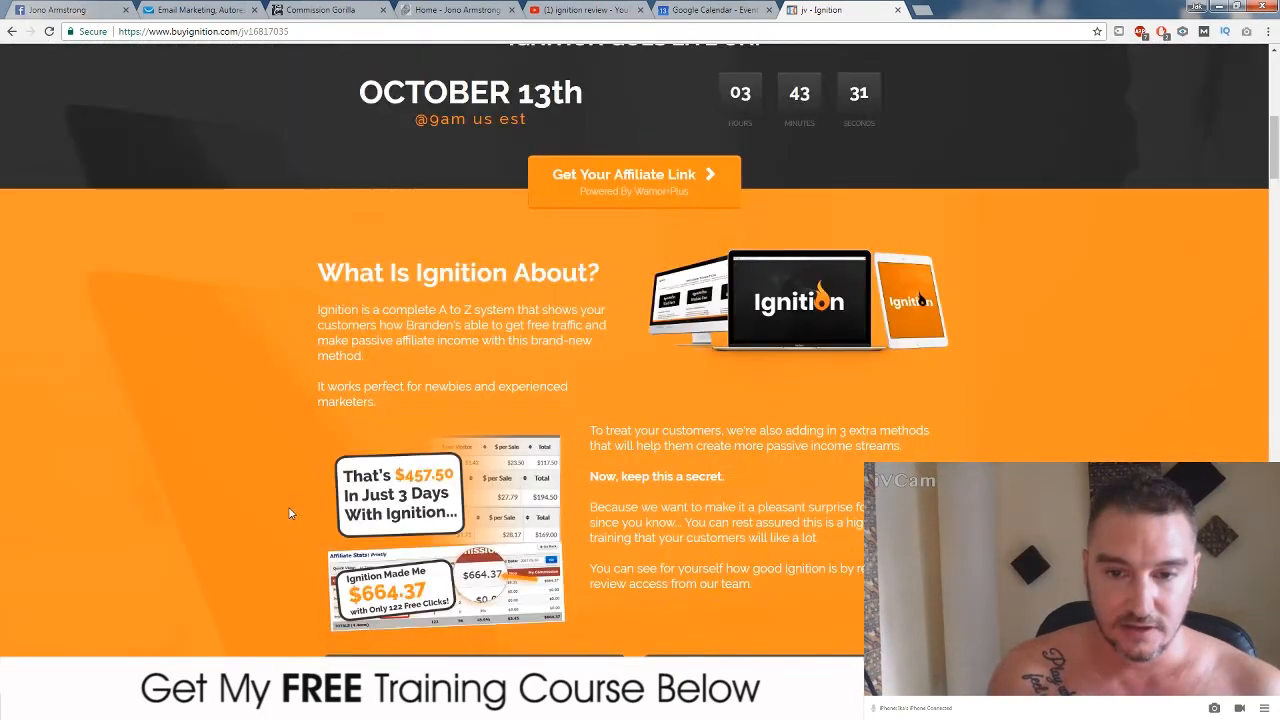
left_click(634, 176)
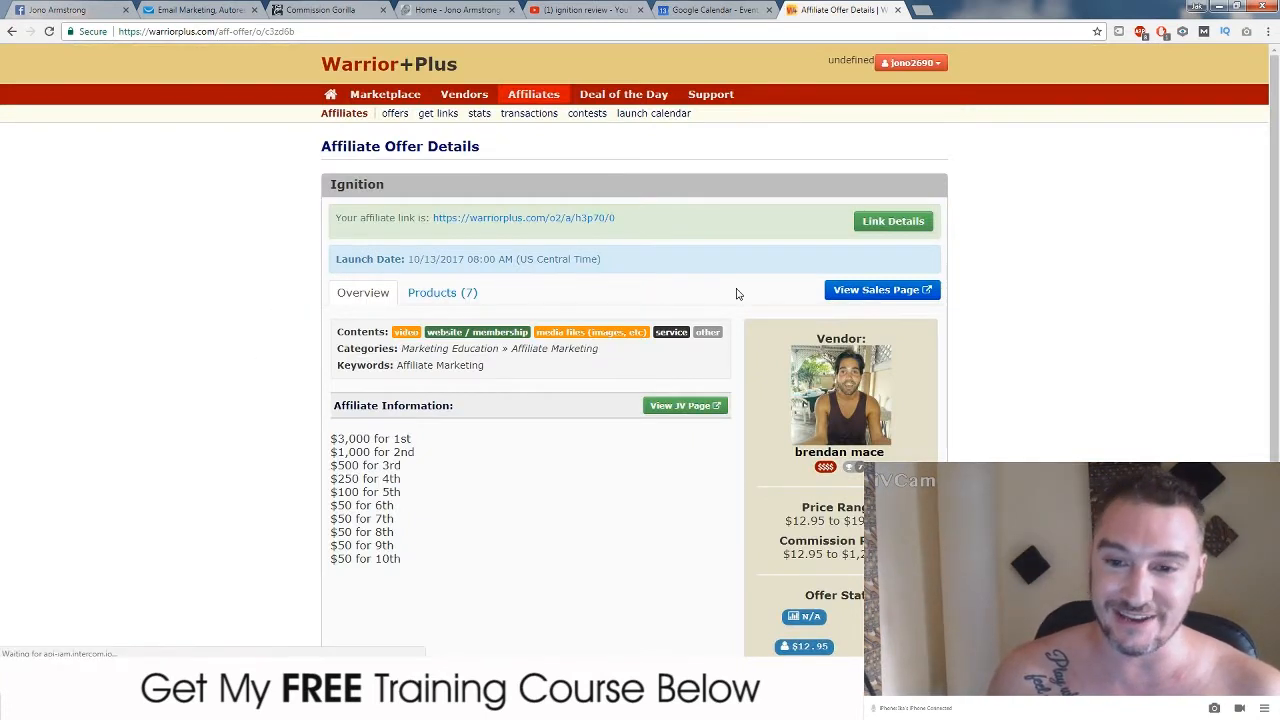
scroll(215, 395, "down", 2)
scroll(215, 395, "up", 2)
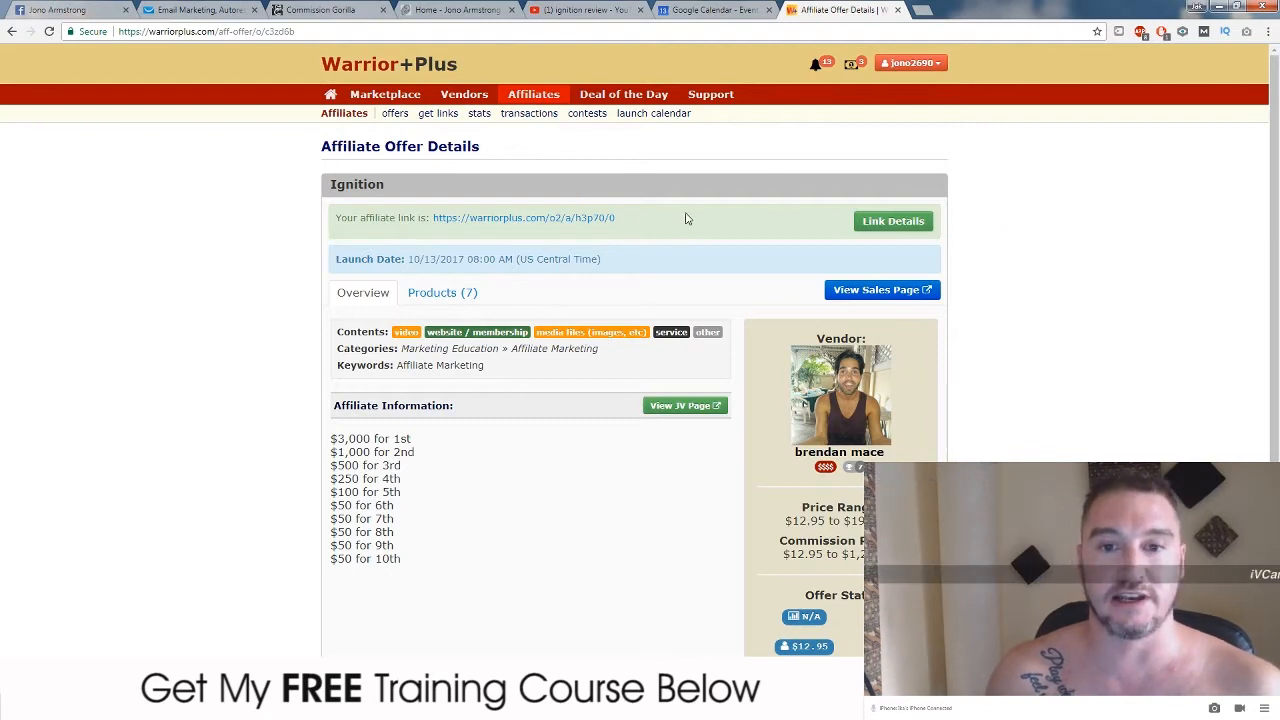
left_click(889, 222)
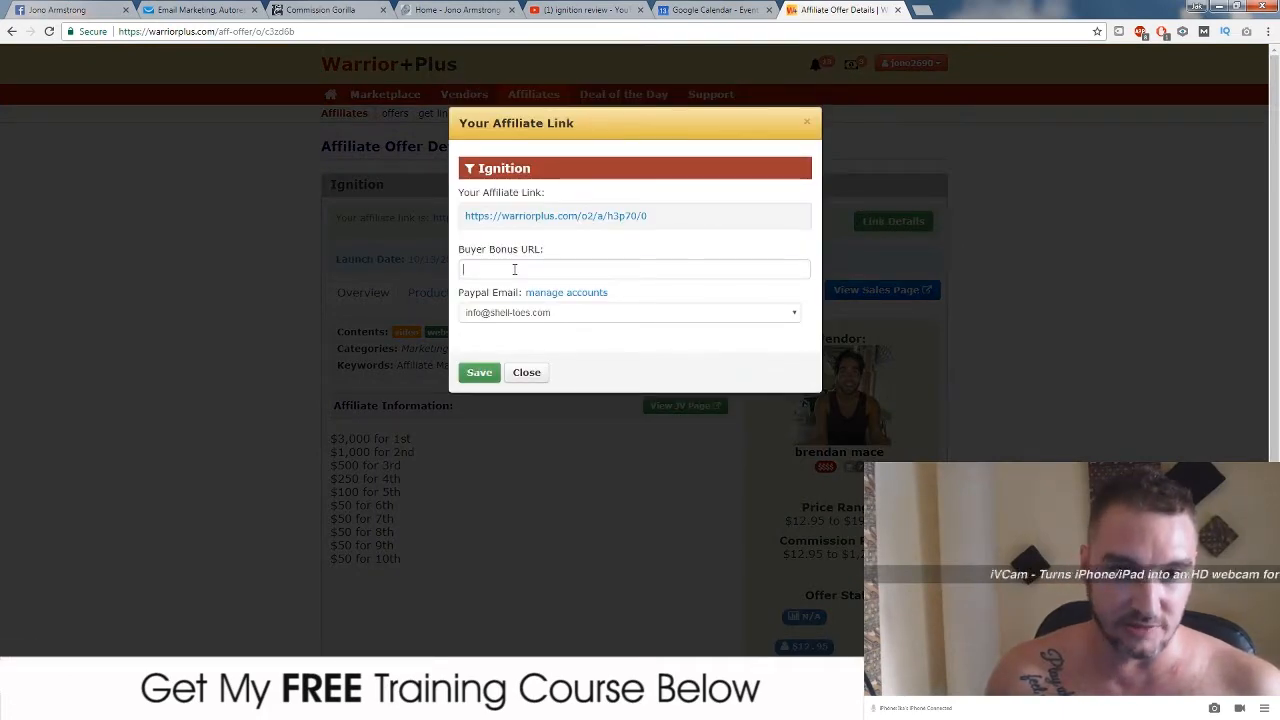
left_click(505, 267)
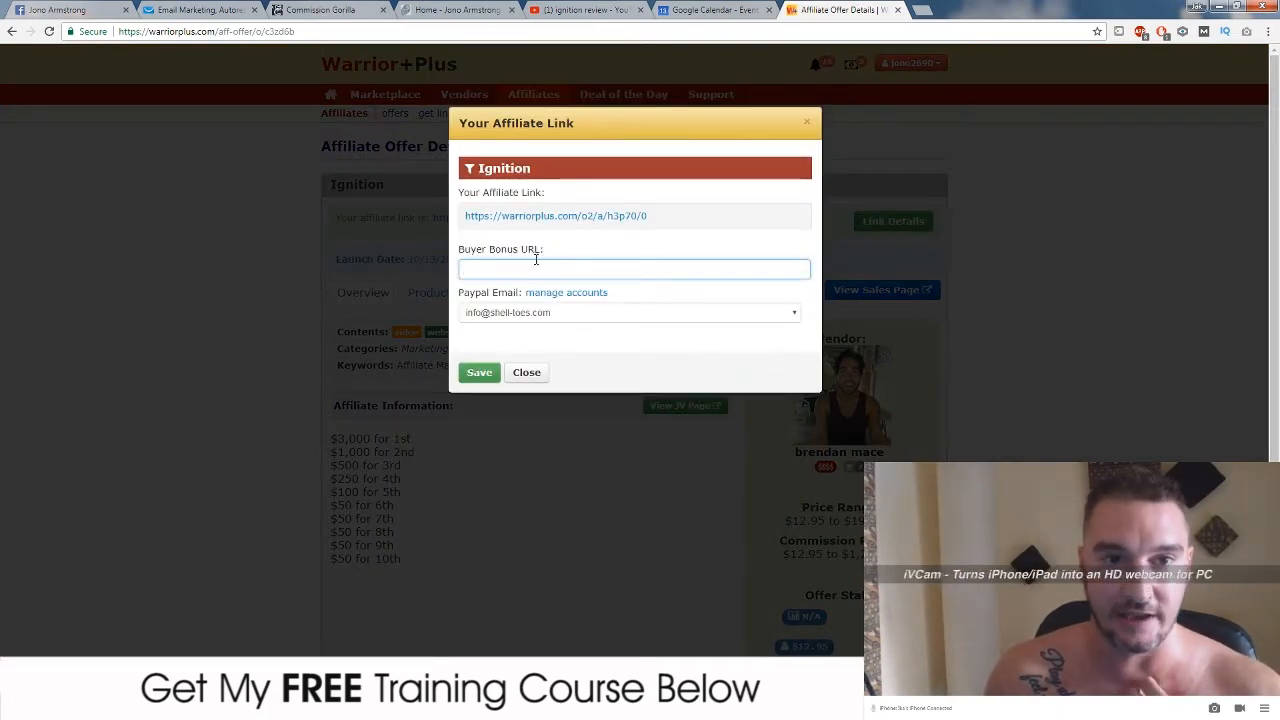
Return to the Commission Gorilla extra bonus page and examine the Instant Bonus Delivery section along with Bonuses #7 and #8
left_click(305, 13)
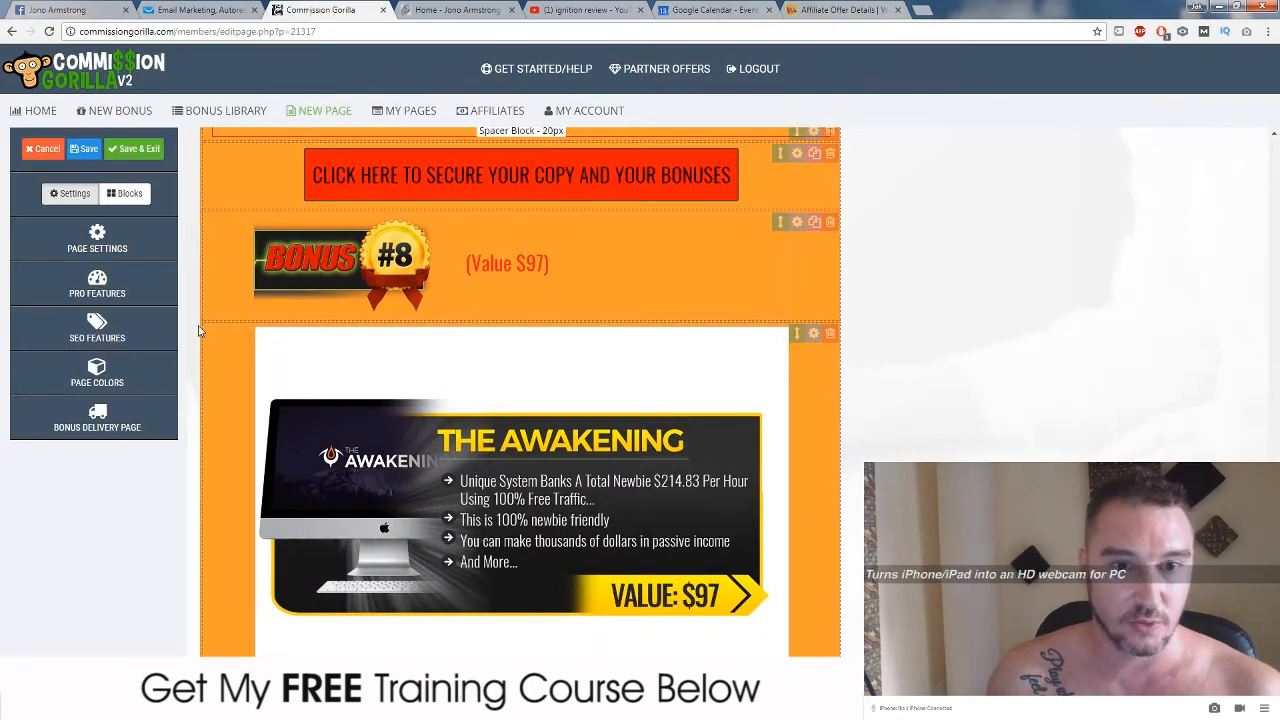
scroll(306, 424, "down", 10)
scroll(306, 424, "down", 6)
scroll(310, 420, "up", 7)
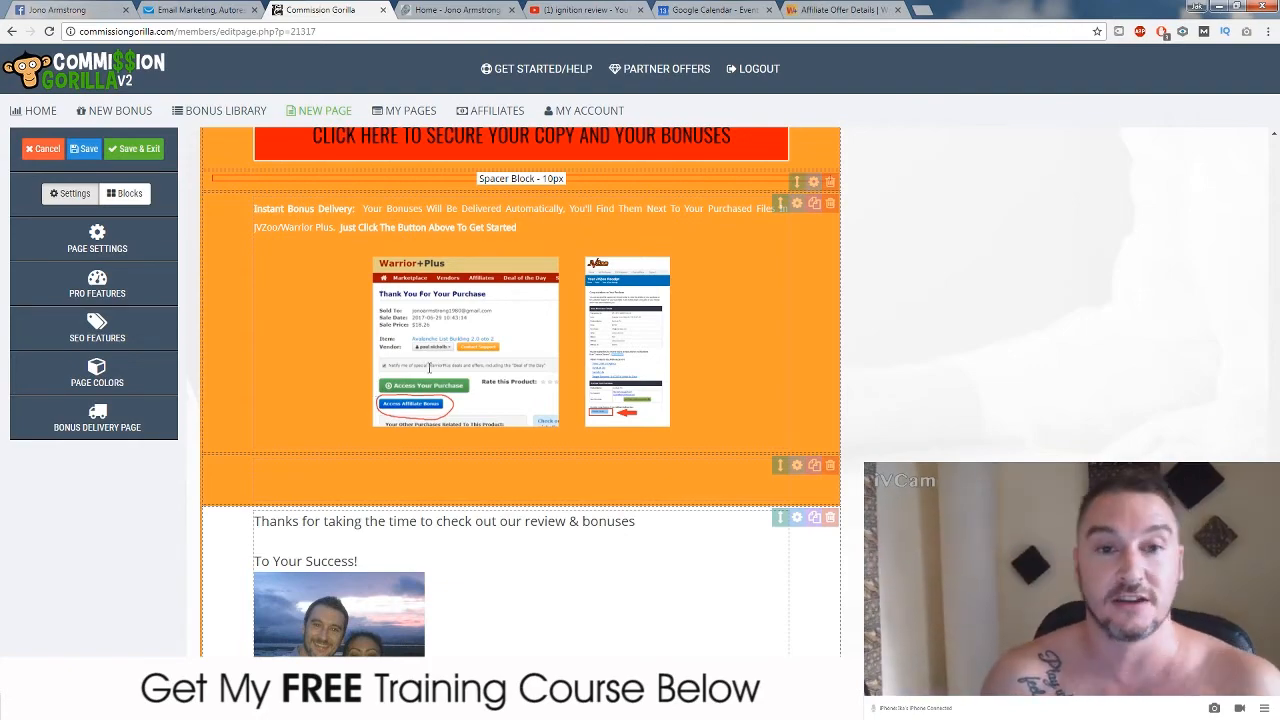
scroll(430, 368, "up", 5)
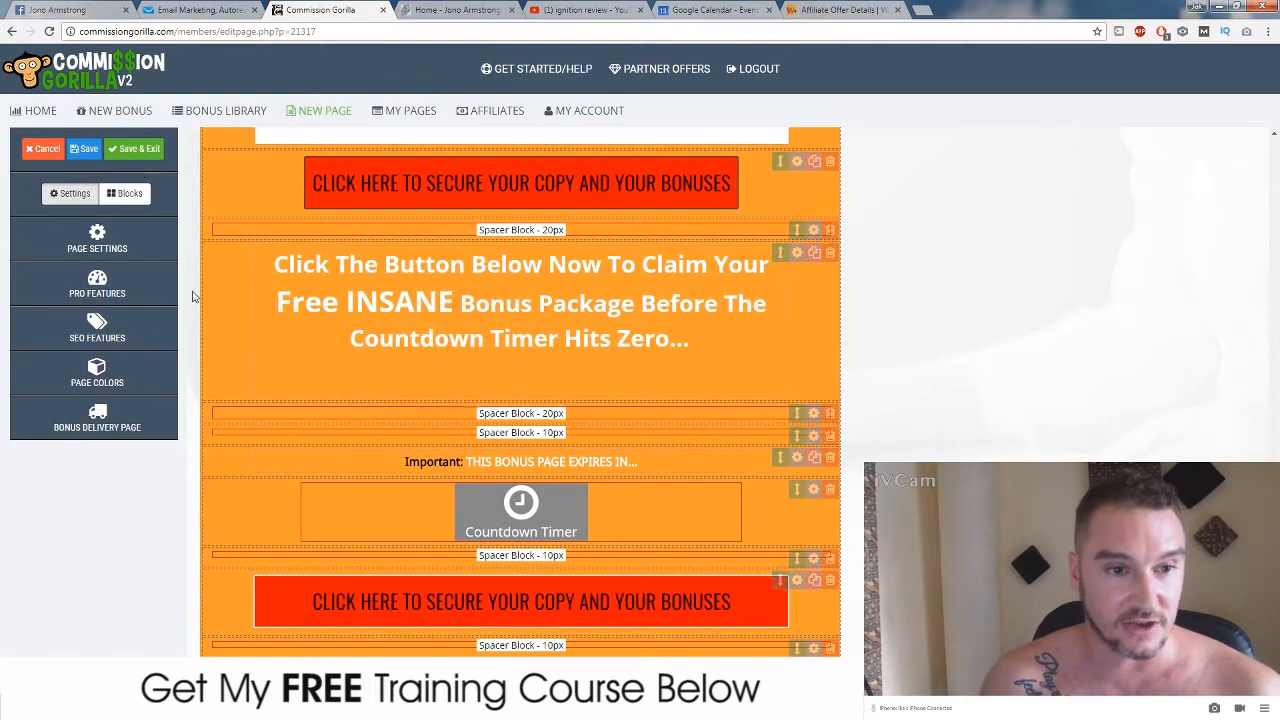
scroll(194, 296, "up", 20)
scroll(209, 285, "down", 6)
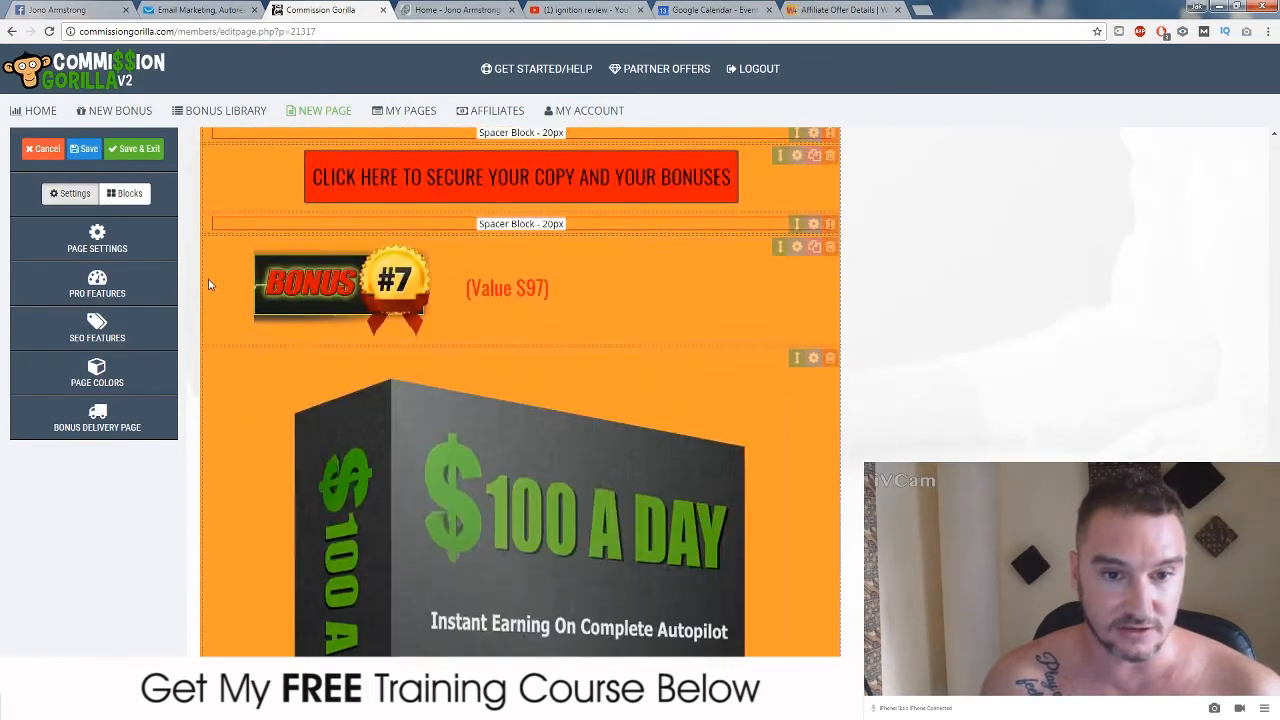
scroll(209, 285, "down", 15)
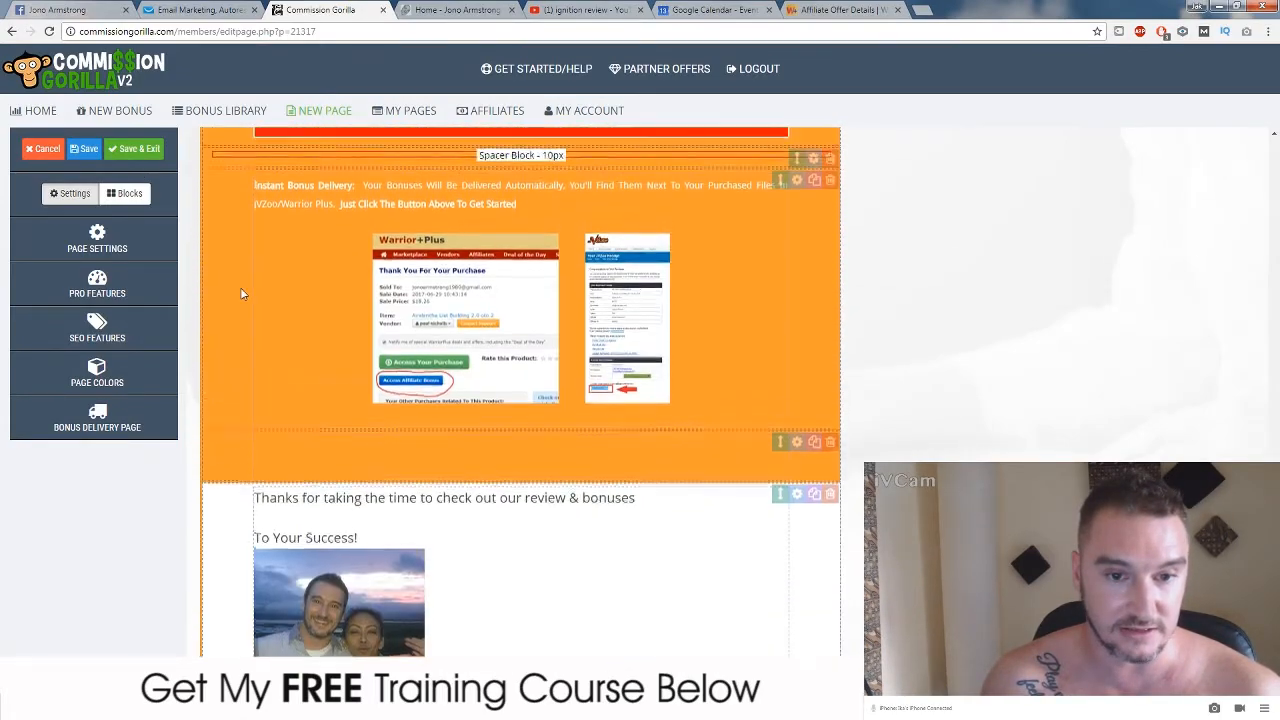
scroll(241, 293, "up", 10)
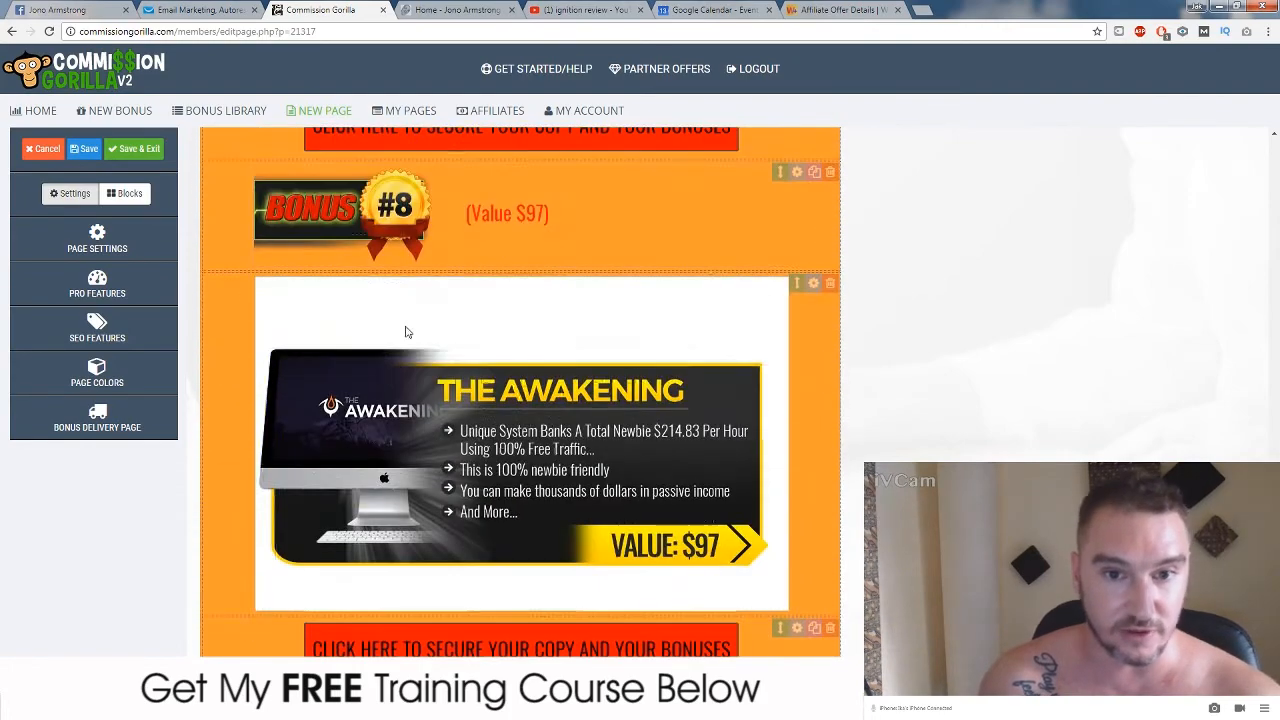
Save and exit the extra bonus page, and sign back in to Commission Gorilla with the stored login
left_click(140, 150)
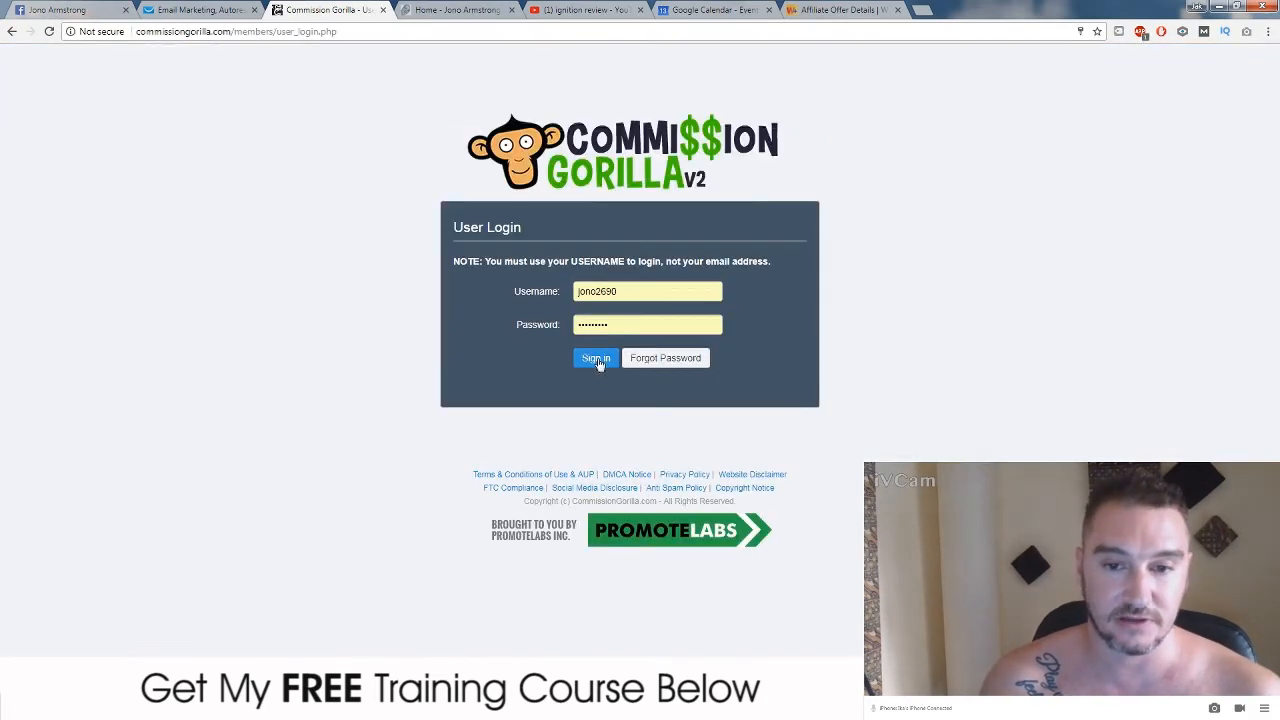
left_click(595, 361)
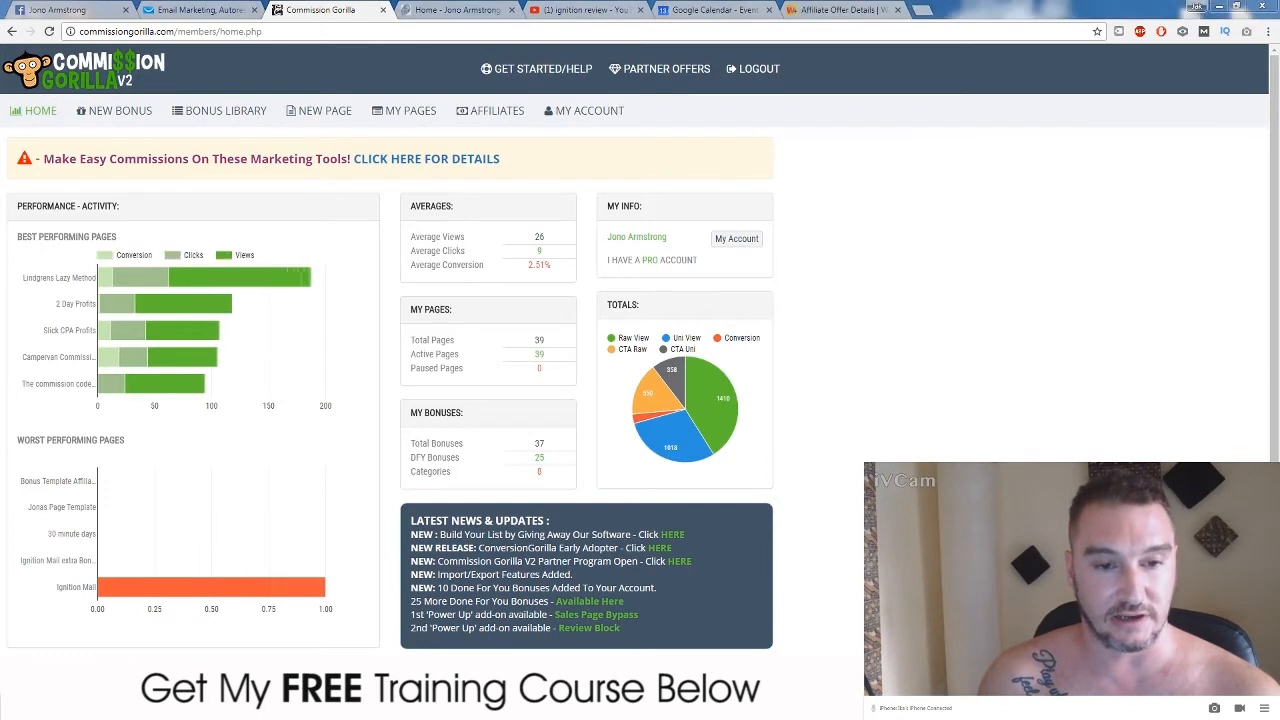
Switch to the Bonus URL's note in Notepad and select the whole bonuscrate.com link ending in CommissionResurrectionBonuses
key("alt+Tab")
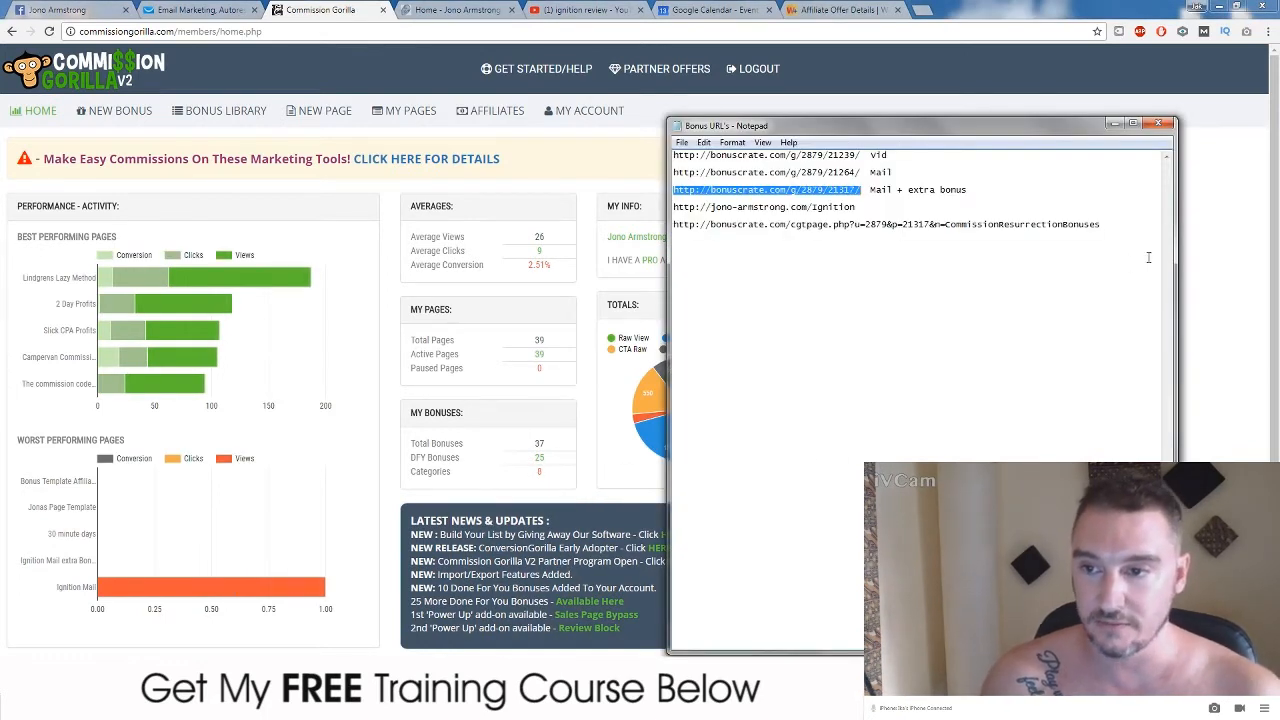
left_click_drag(1112, 224, 798, 222)
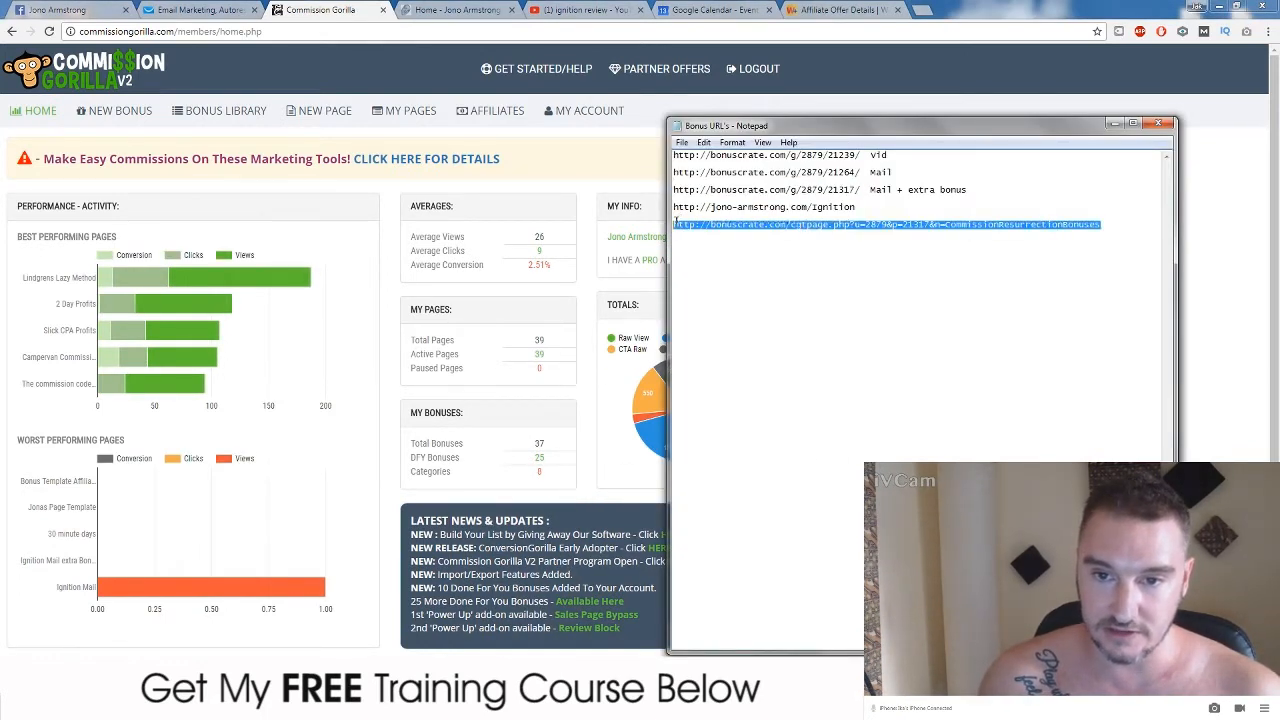
Switch to GetResponse's form list and duplicate the 24x4 Commission Enigma form
left_click(196, 11)
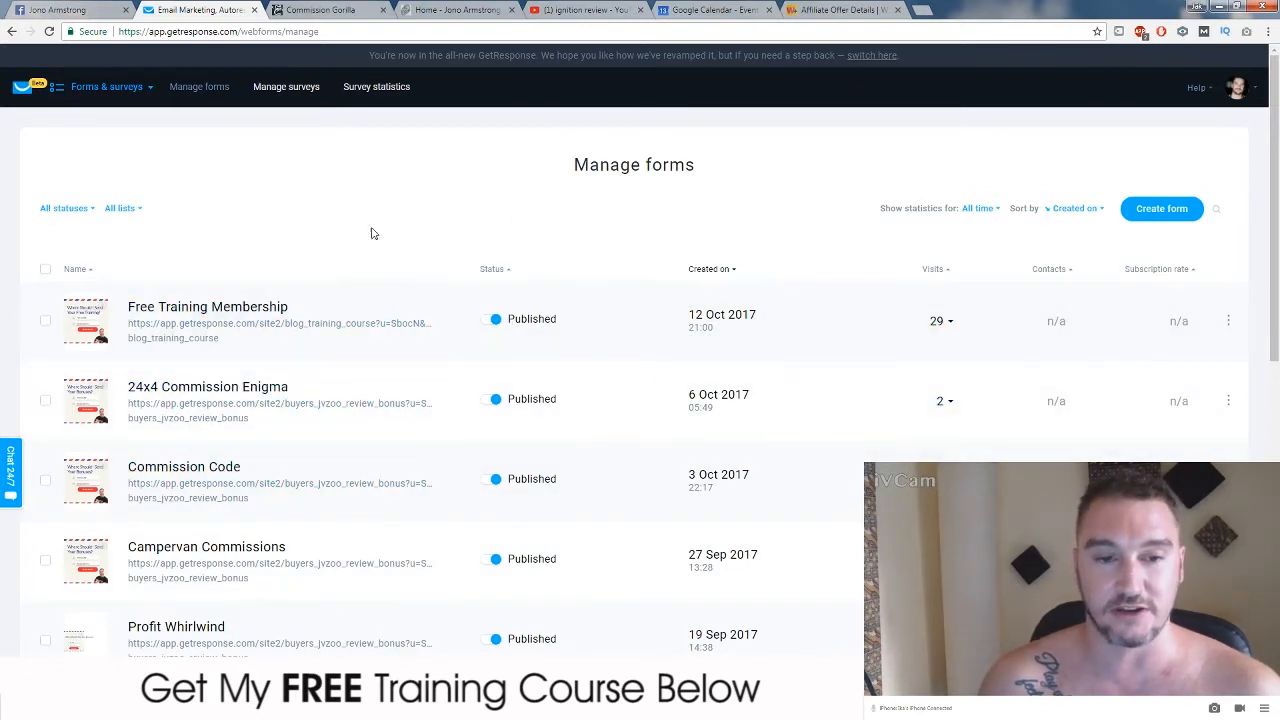
scroll(366, 357, "down", 1)
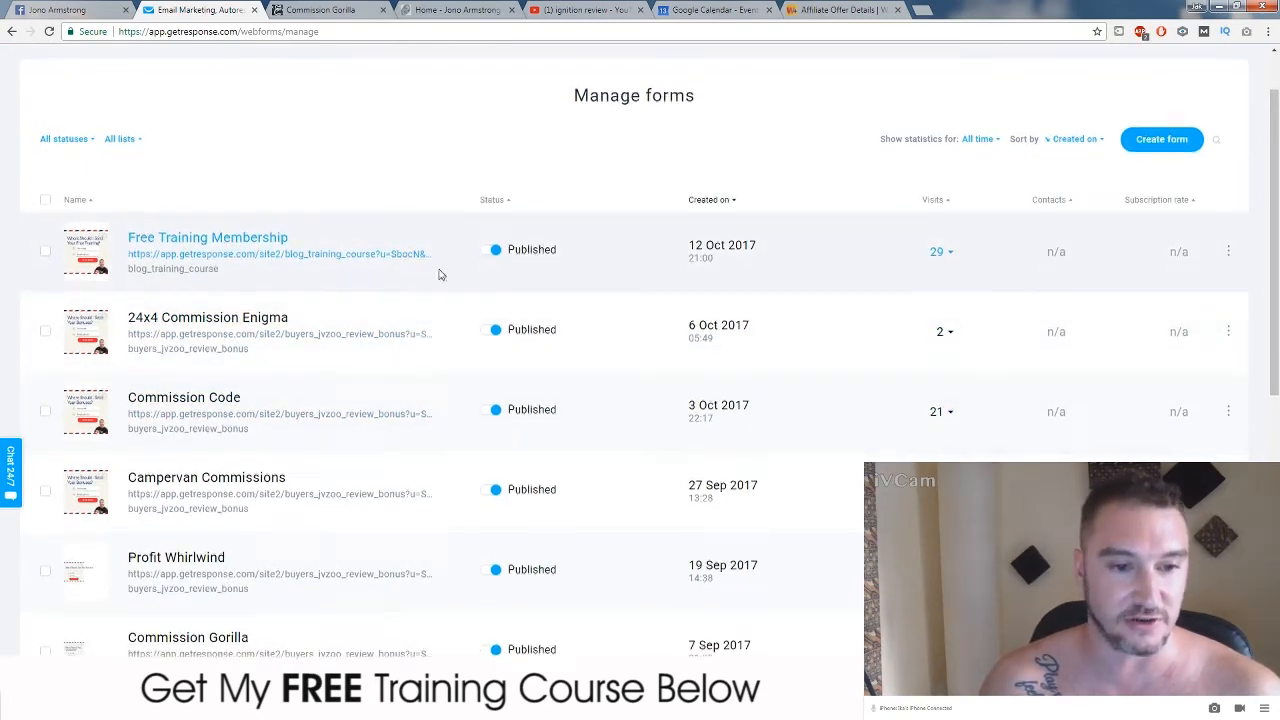
scroll(430, 272, "down", 1)
scroll(426, 272, "down", 1)
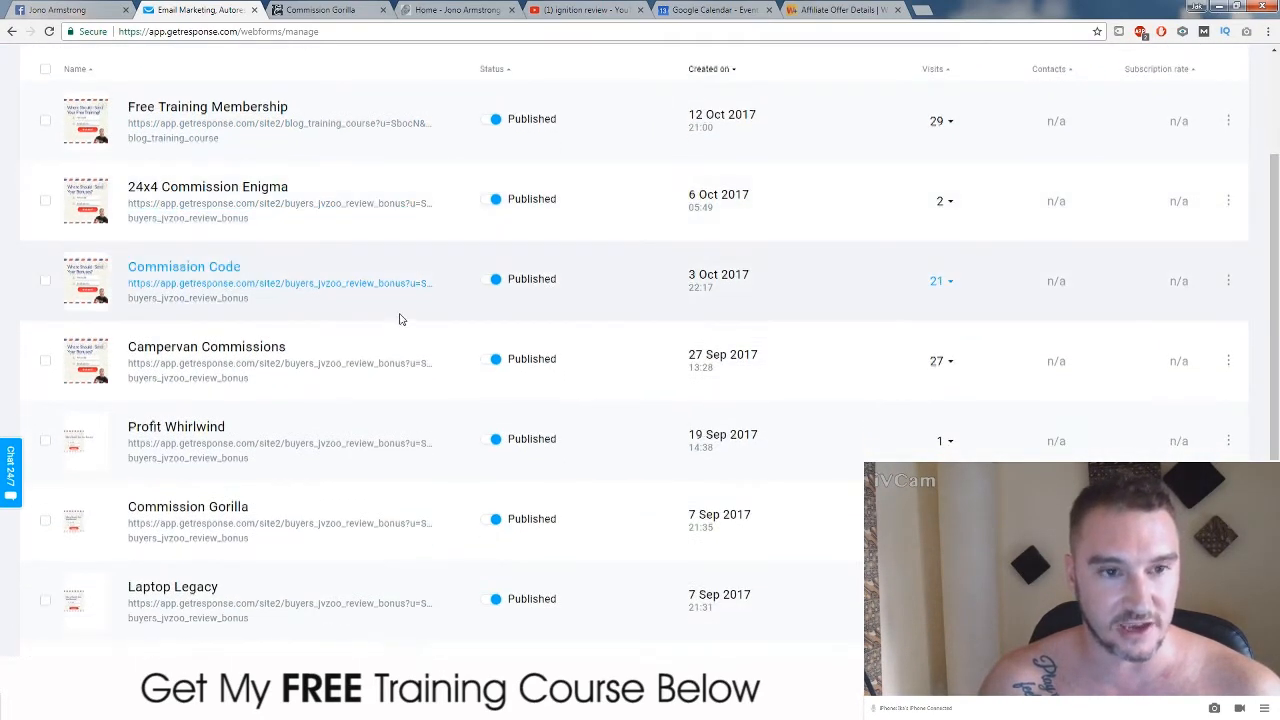
scroll(400, 320, "up", 2)
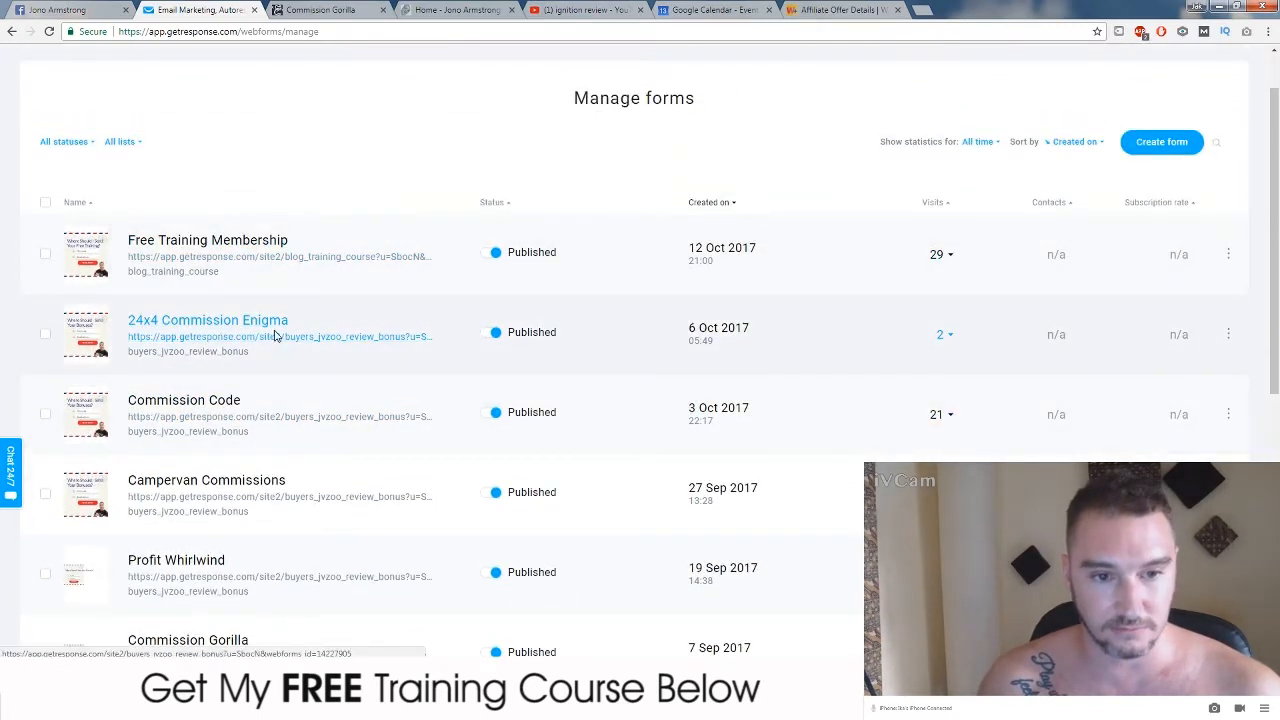
left_click(1230, 333)
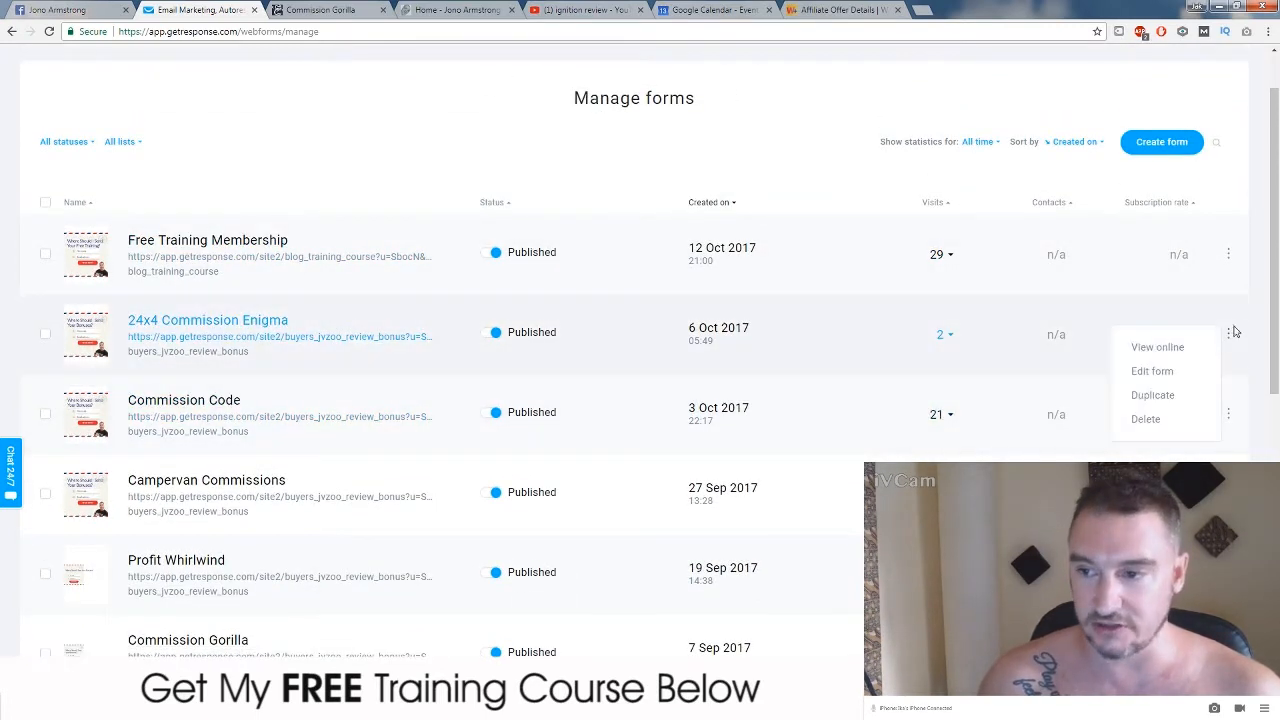
left_click(1152, 396)
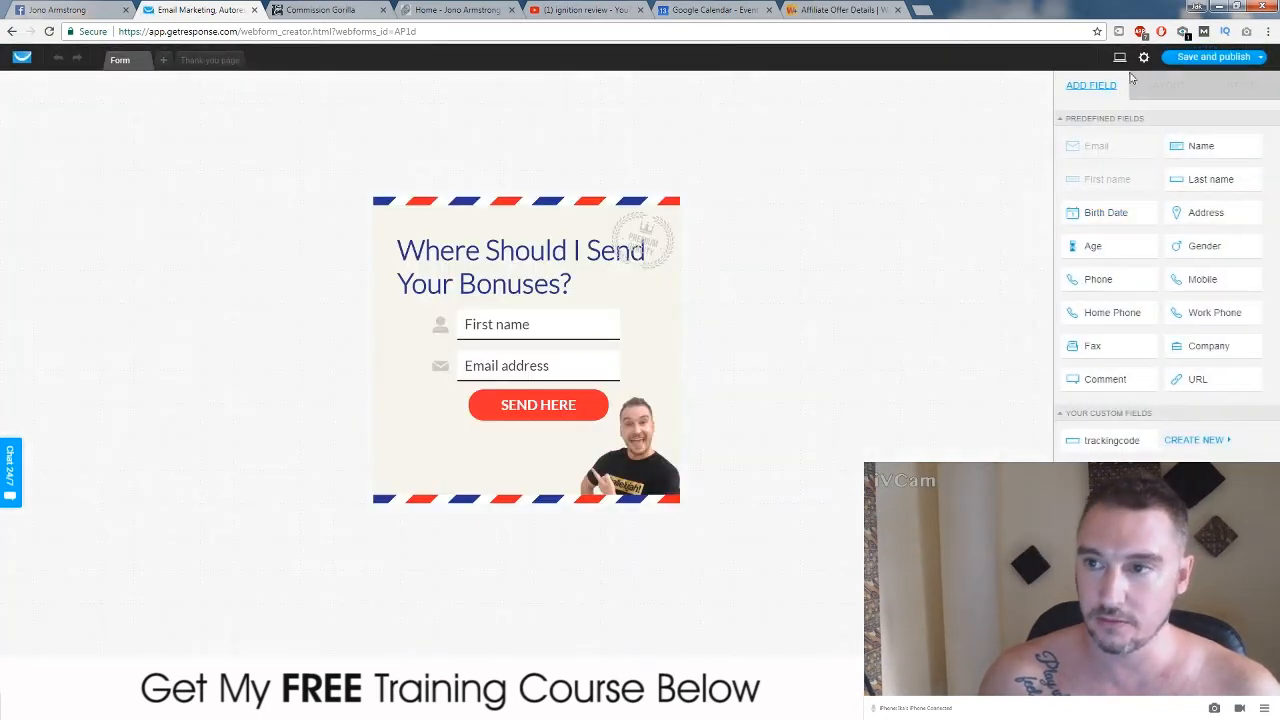
Open the duplicated form's settings and rename the form to Ignition
left_click(1145, 61)
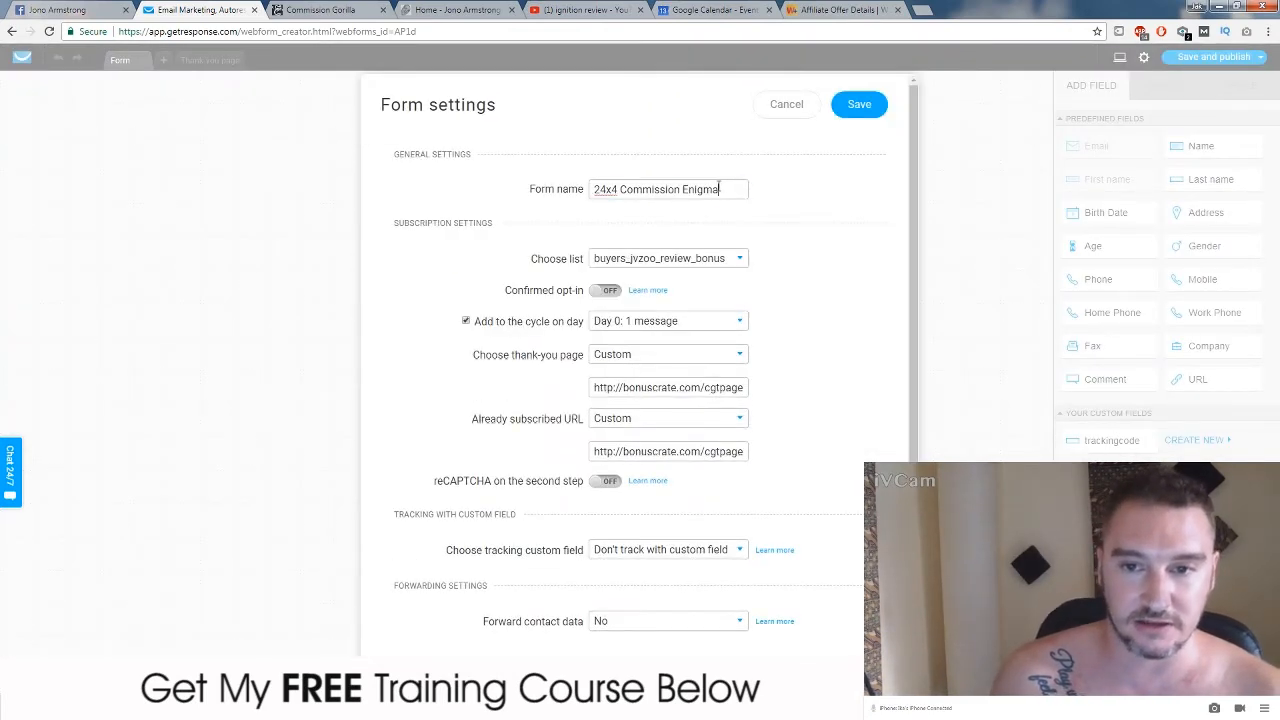
left_click_drag(709, 189, 578, 199)
type("Igni")
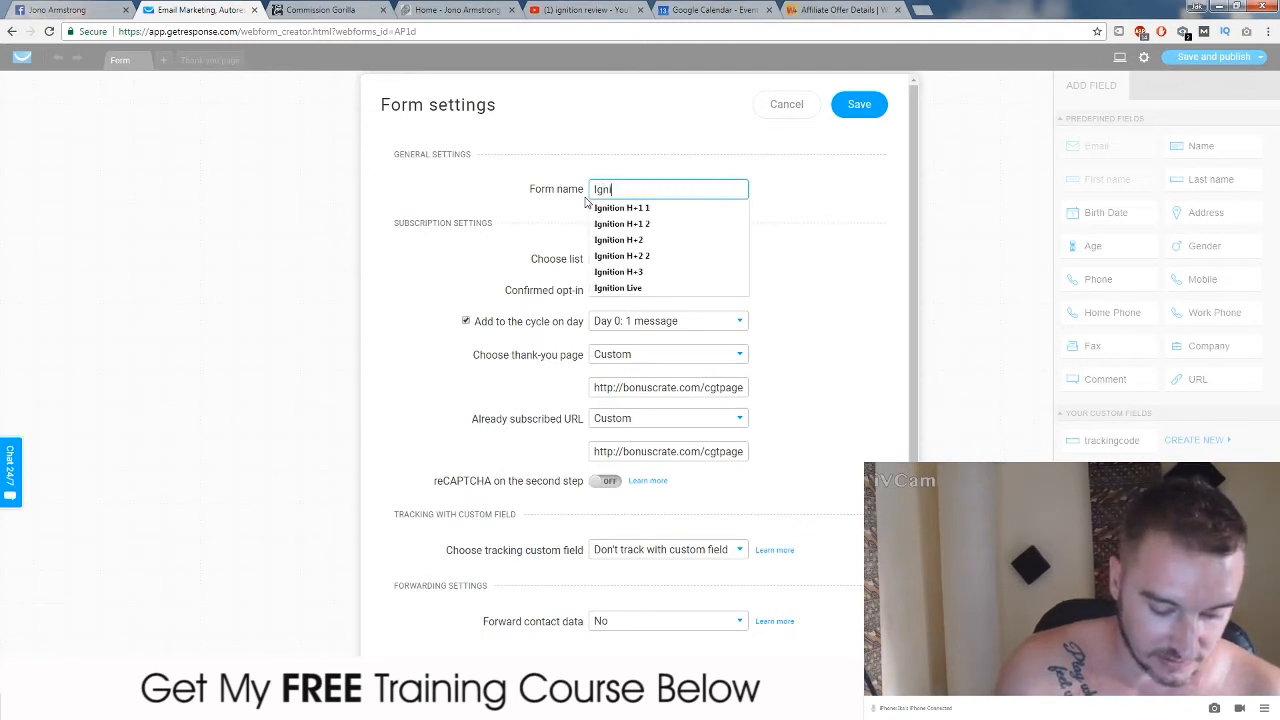
type("tion")
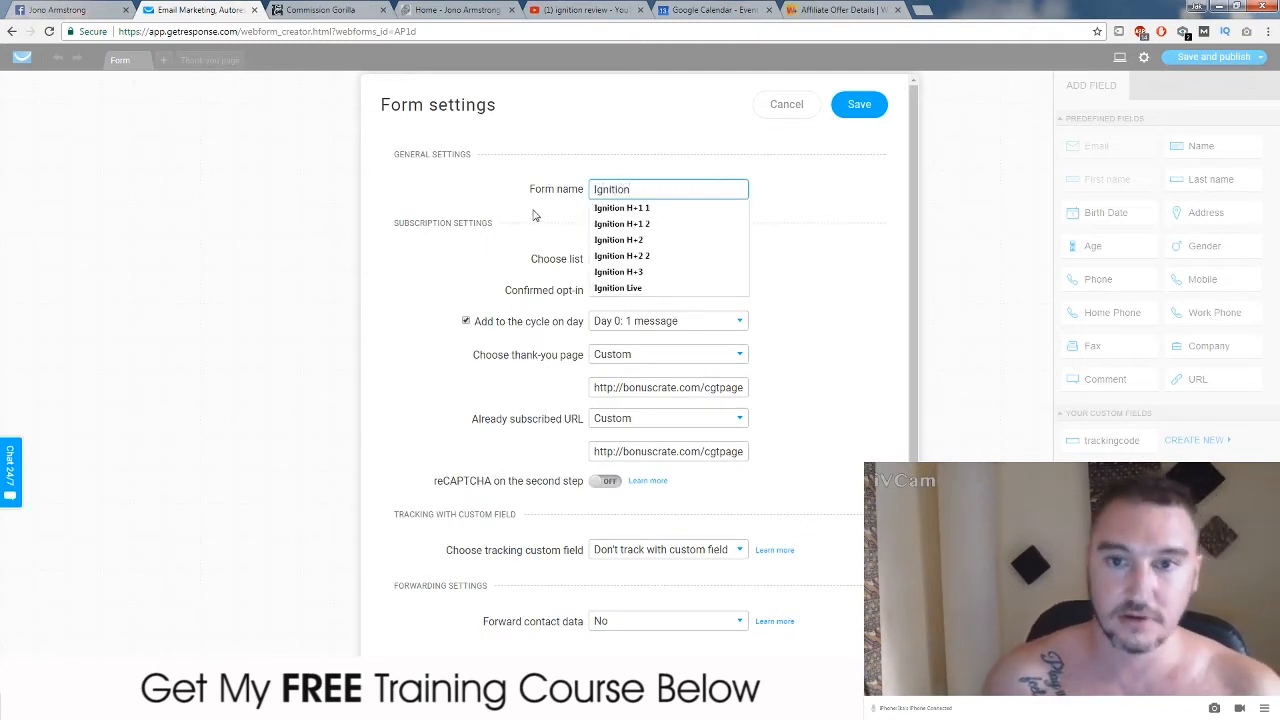
left_click(867, 194)
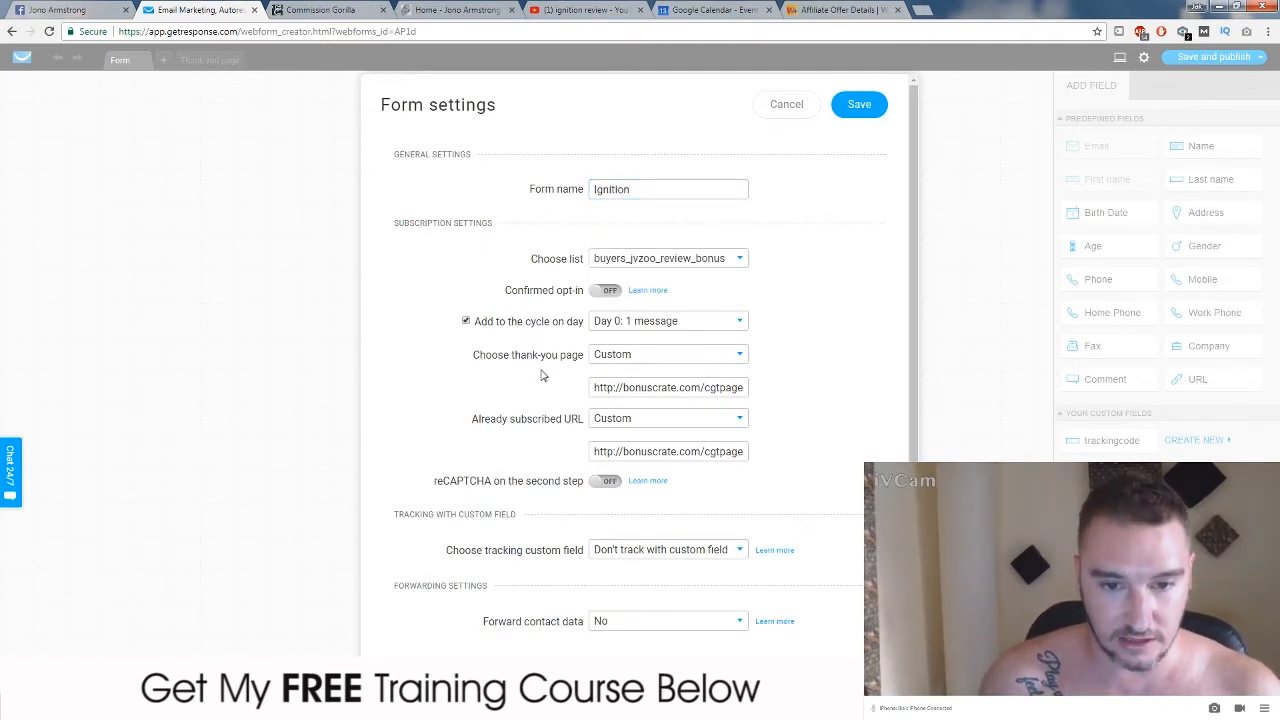
Keep the thank-you page on Custom and replace its URL with the copied bonuscrate.com link ending in CommissionResurrectionBonuses
left_click(614, 356)
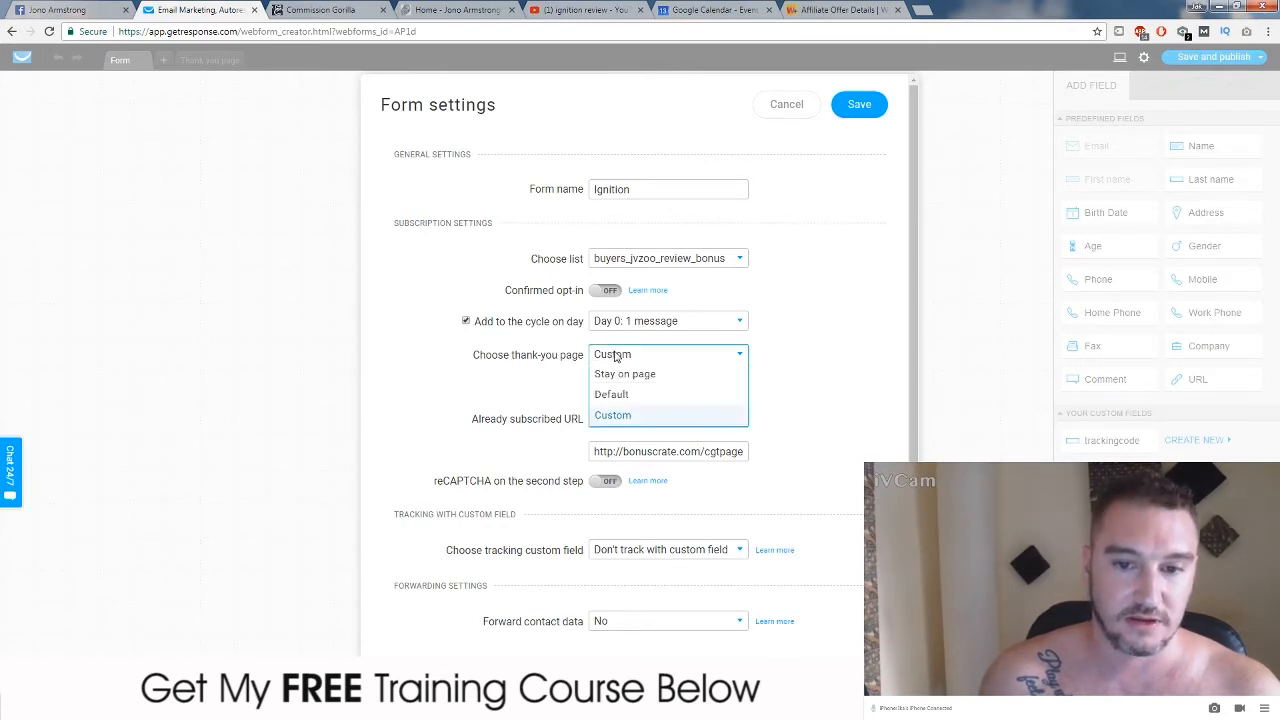
left_click(617, 416)
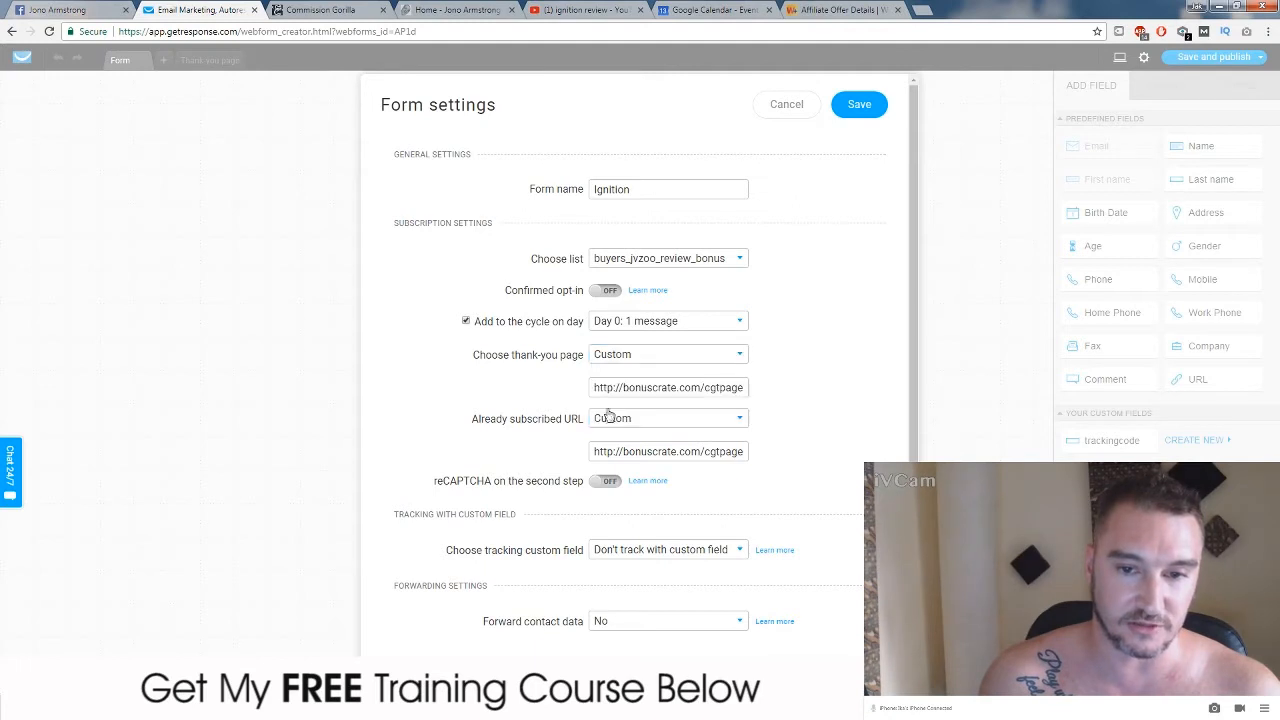
key("alt+Tab")
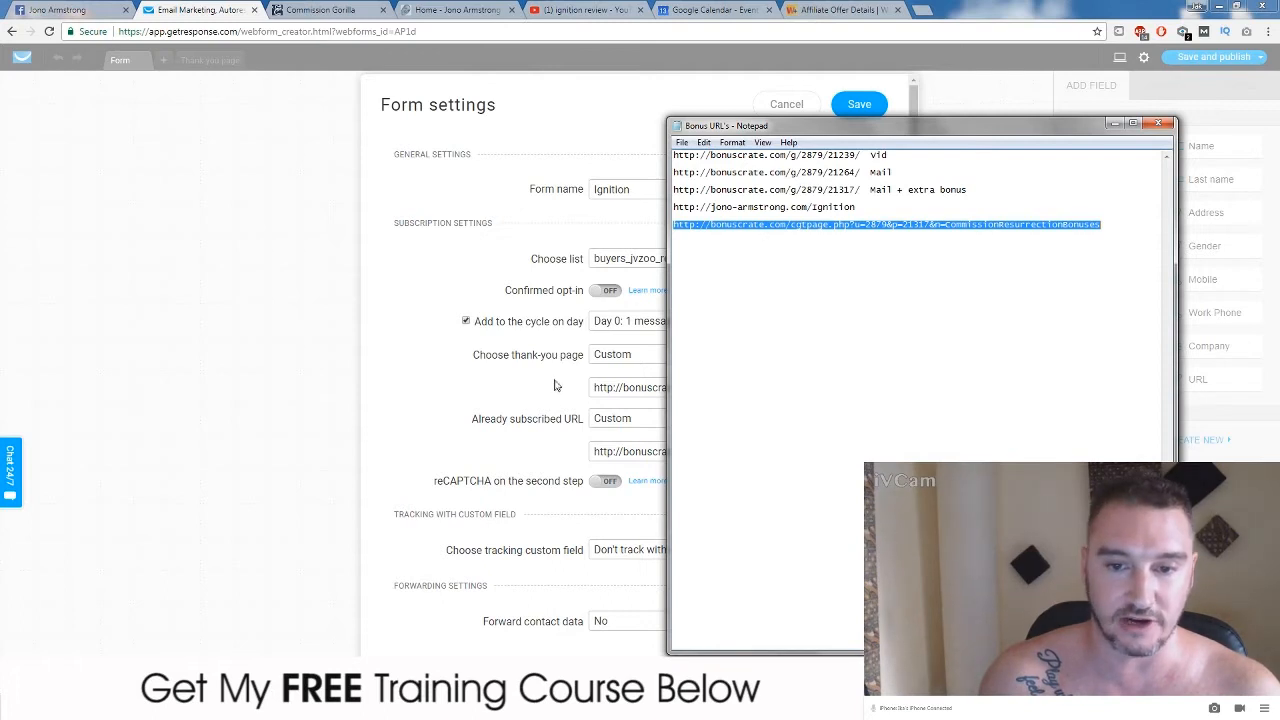
key("alt+Tab")
left_click_drag(592, 387, 900, 409)
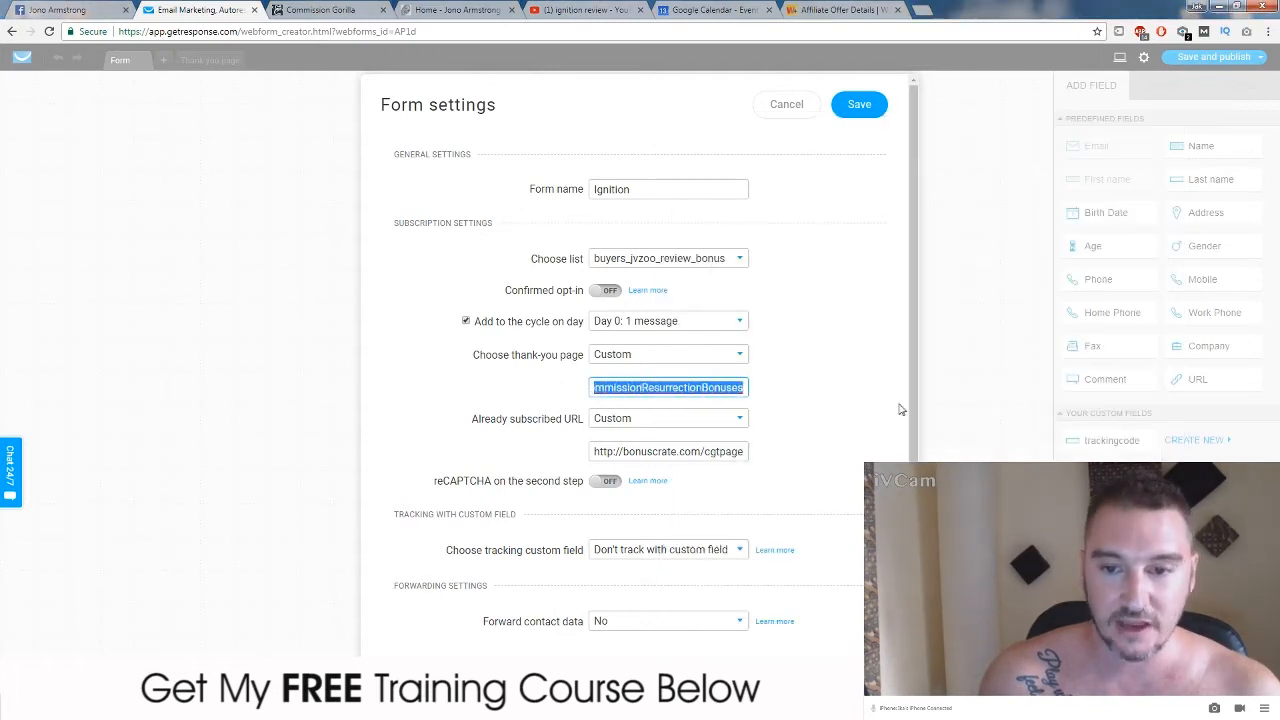
key("ctrl+v")
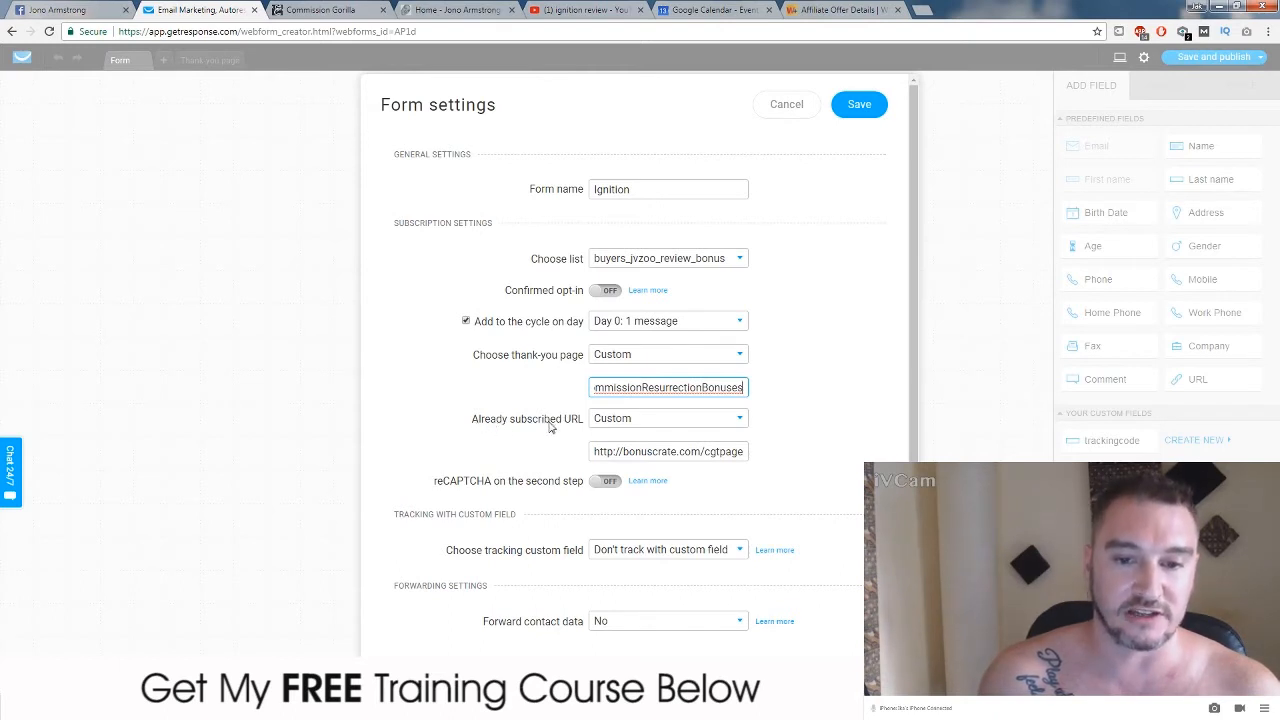
Keep the already subscribed URL on Custom, replace its address with the same bonuscrate.com link, and save the form settings
left_click(622, 420)
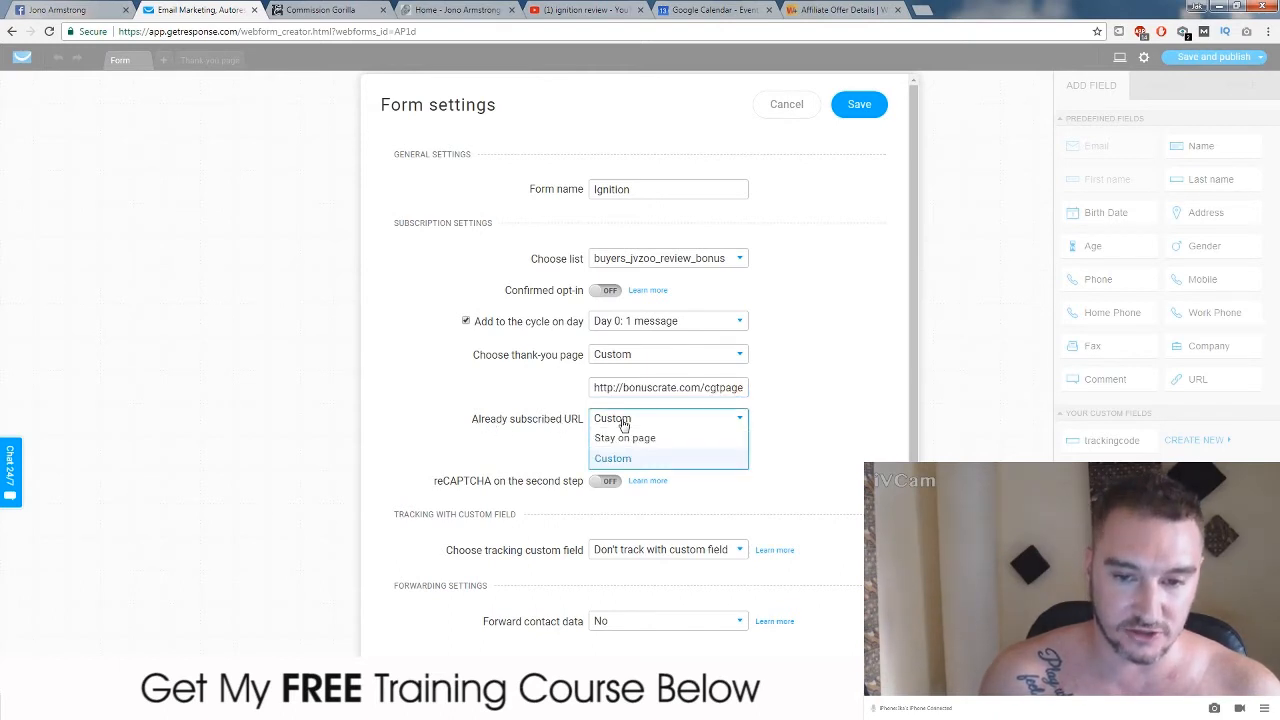
left_click(609, 461)
left_click(596, 451)
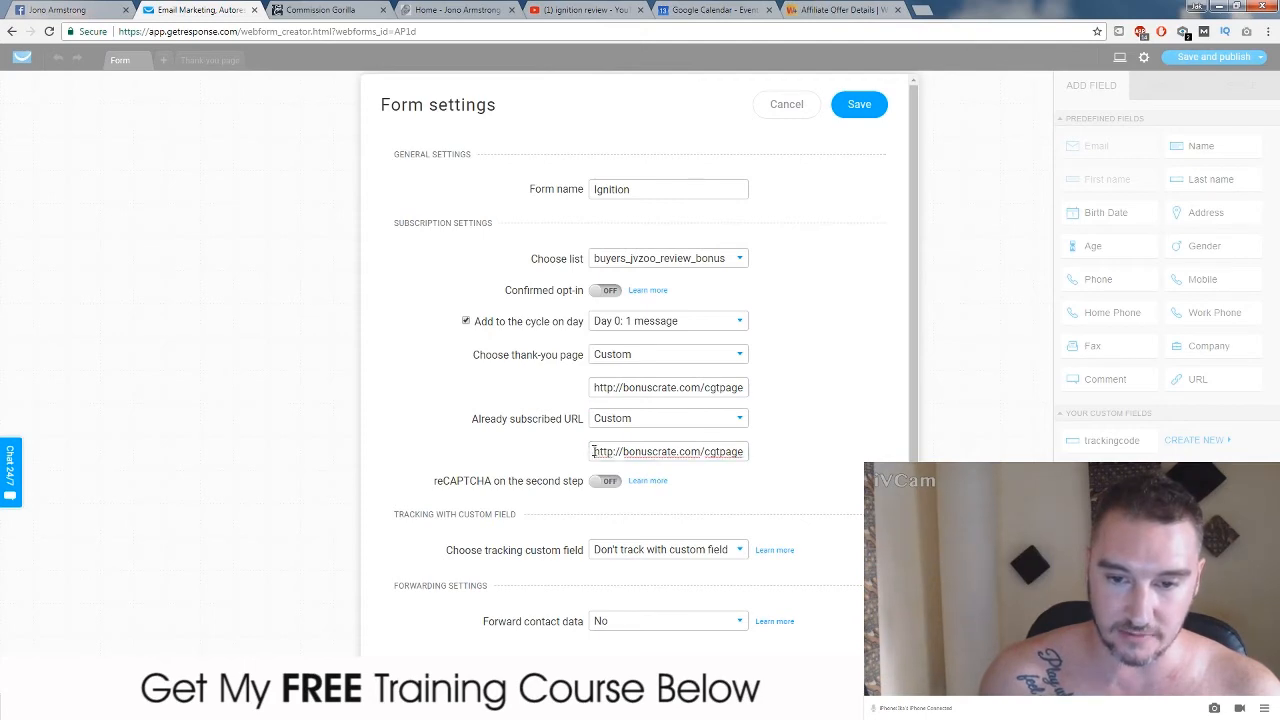
key("ctrl+a")
type("http://bonuscrate.com/cgtpage")
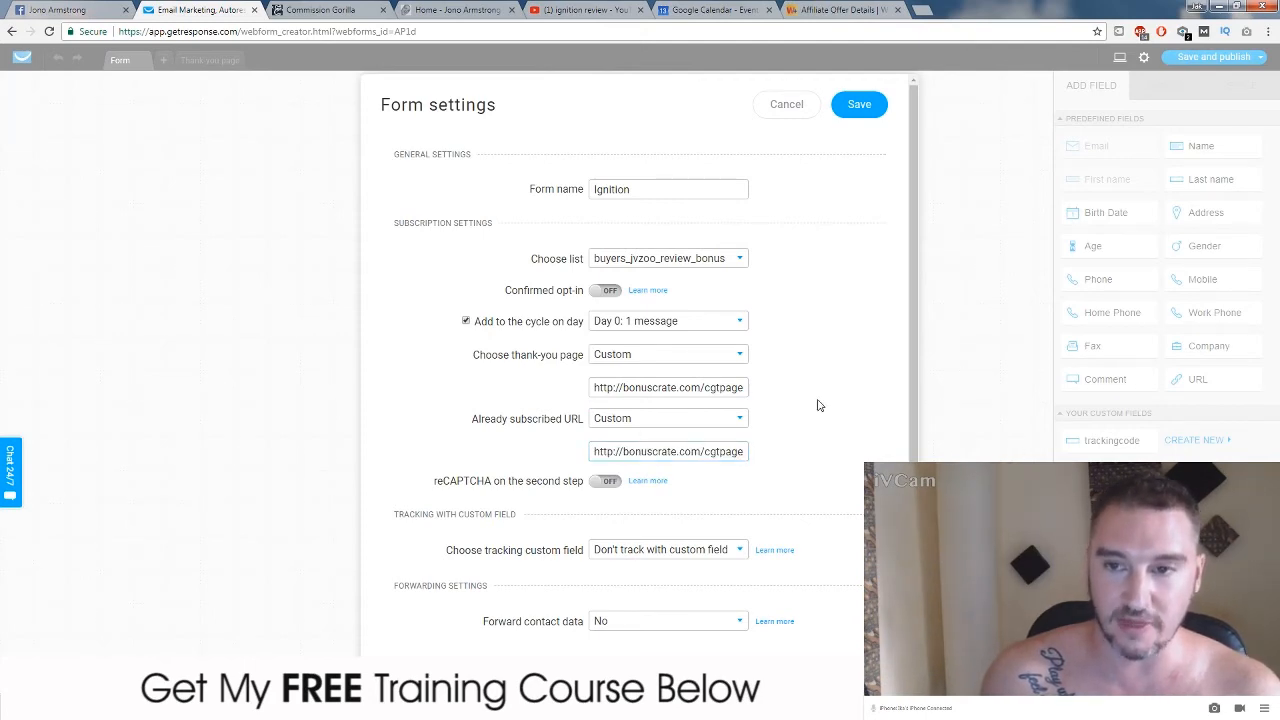
left_click(852, 108)
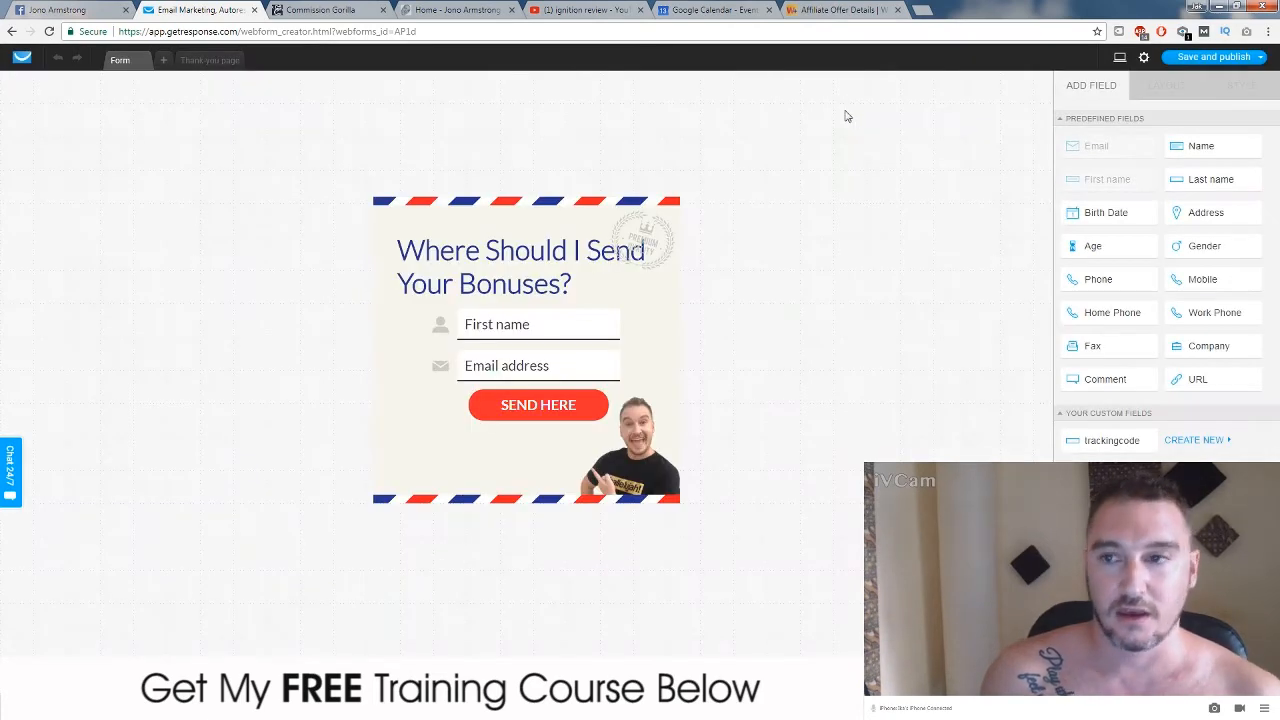
Save and publish the form with GetResponse hosting it, and copy the whole form link
mouse_move(1199, 58)
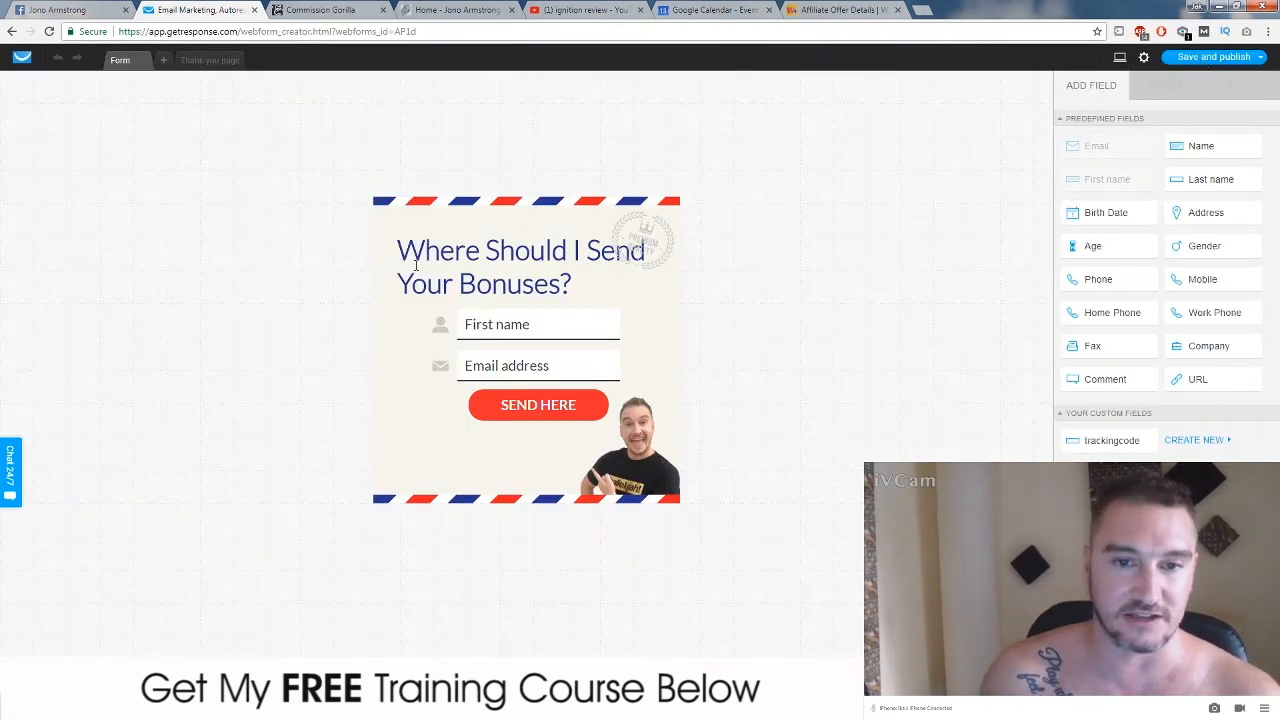
left_click(461, 250)
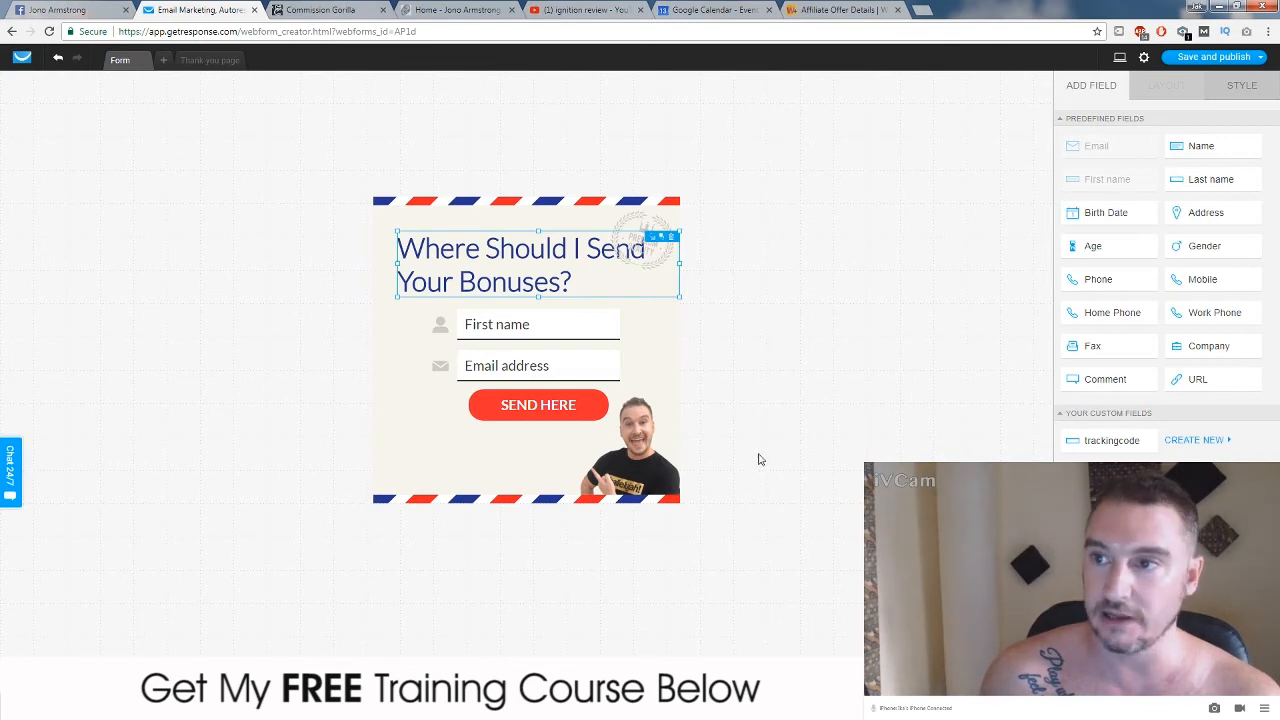
left_click(1190, 58)
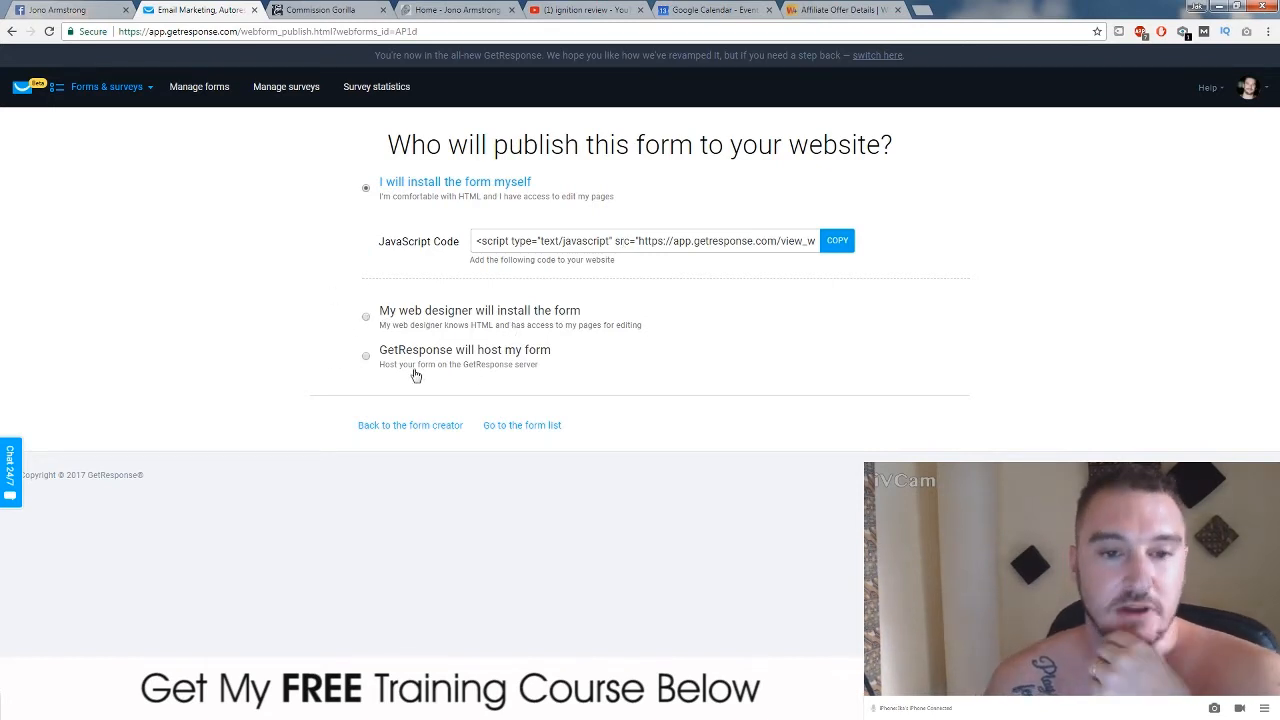
left_click(366, 358)
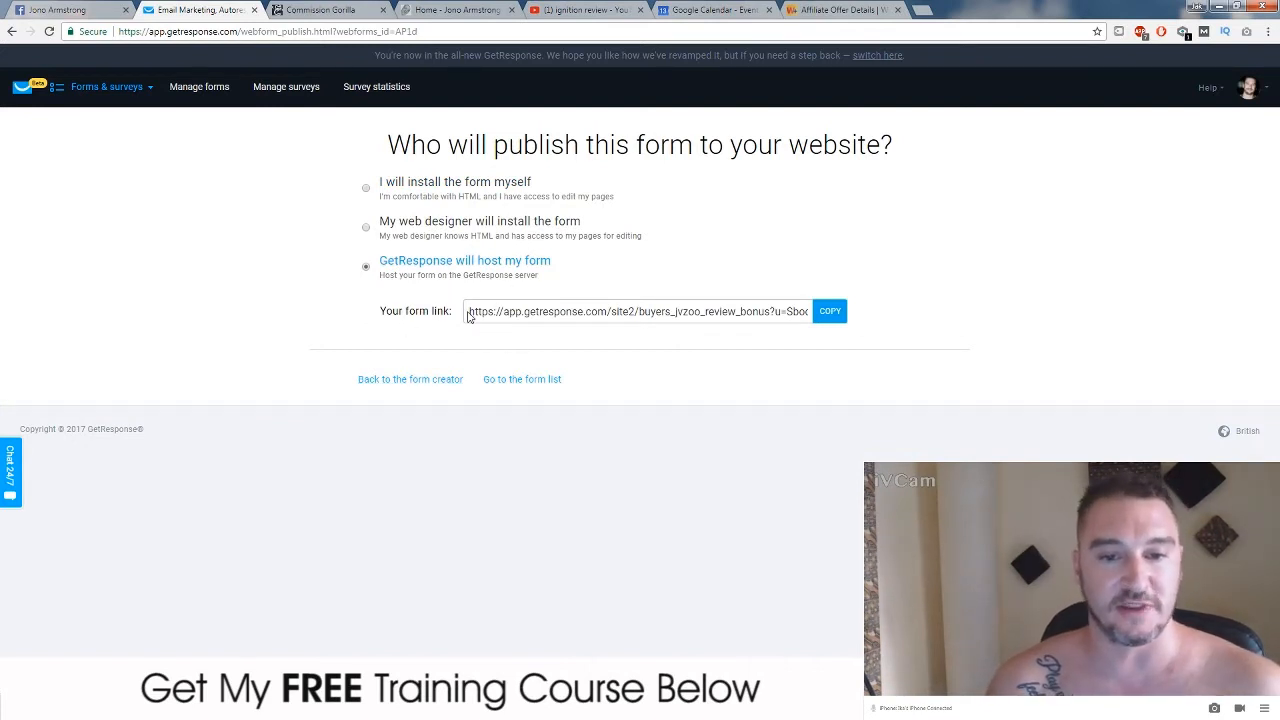
left_click_drag(469, 311, 900, 341)
key("ctrl+c")
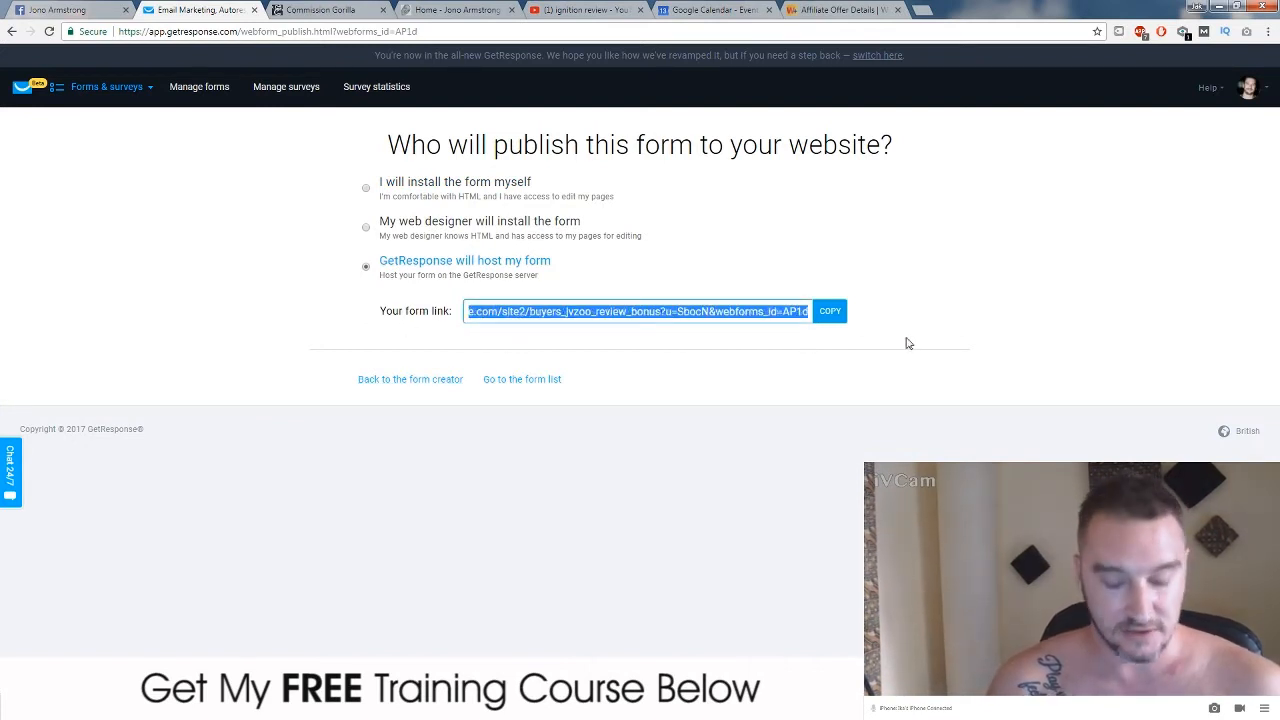
Load the copied GetResponse form link in a new browser tab
left_click(925, 10)
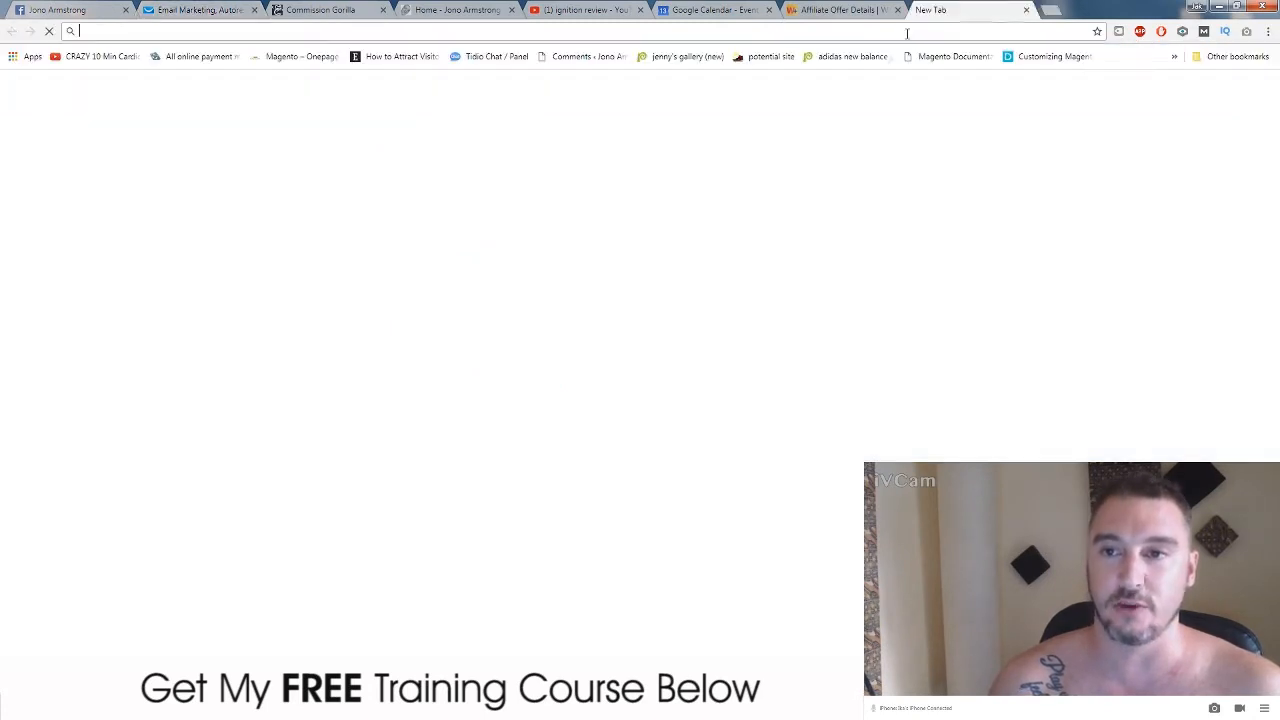
key("ctrl+v")
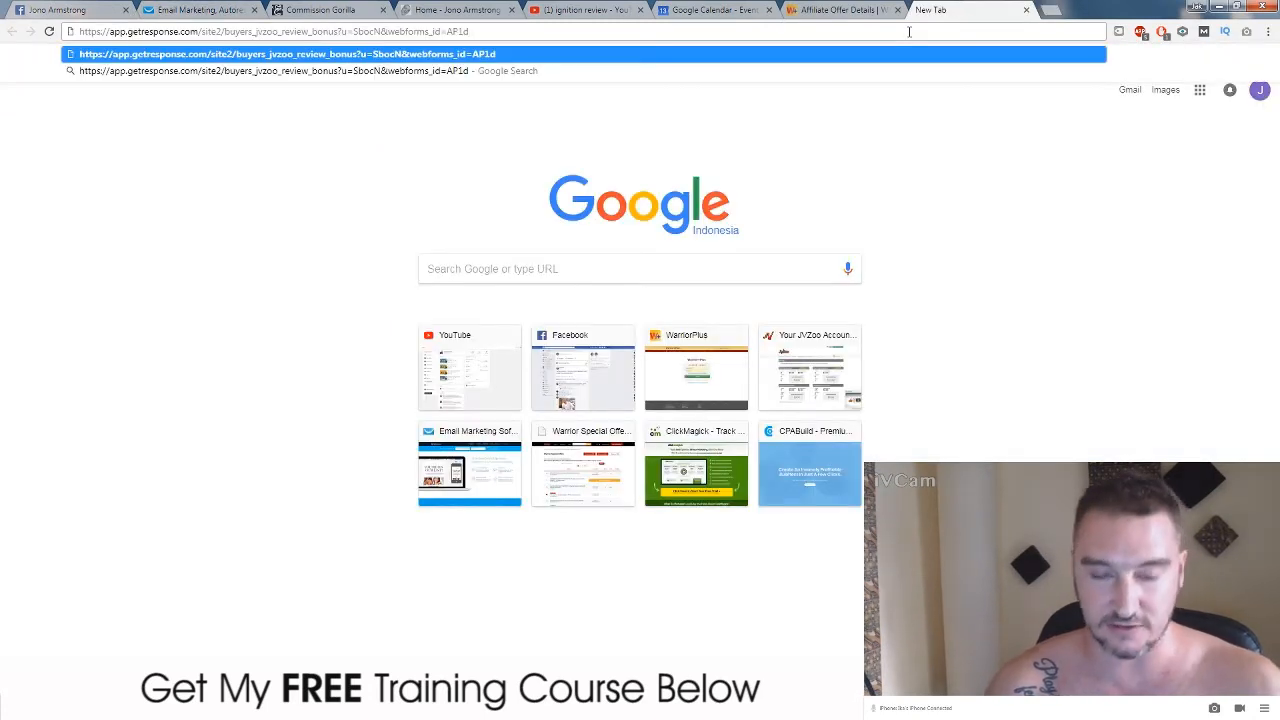
key("Return")
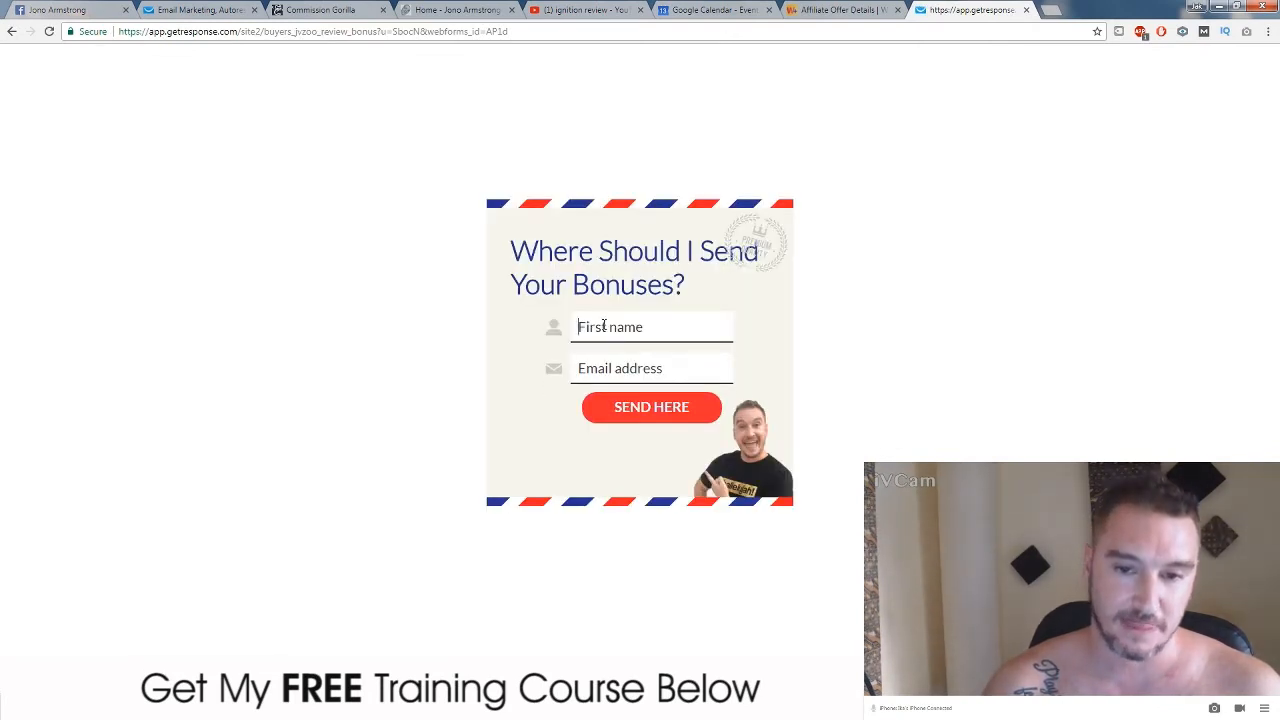
Test the bonus form by entering a first name and e-mail address and submitting it
type("jono")
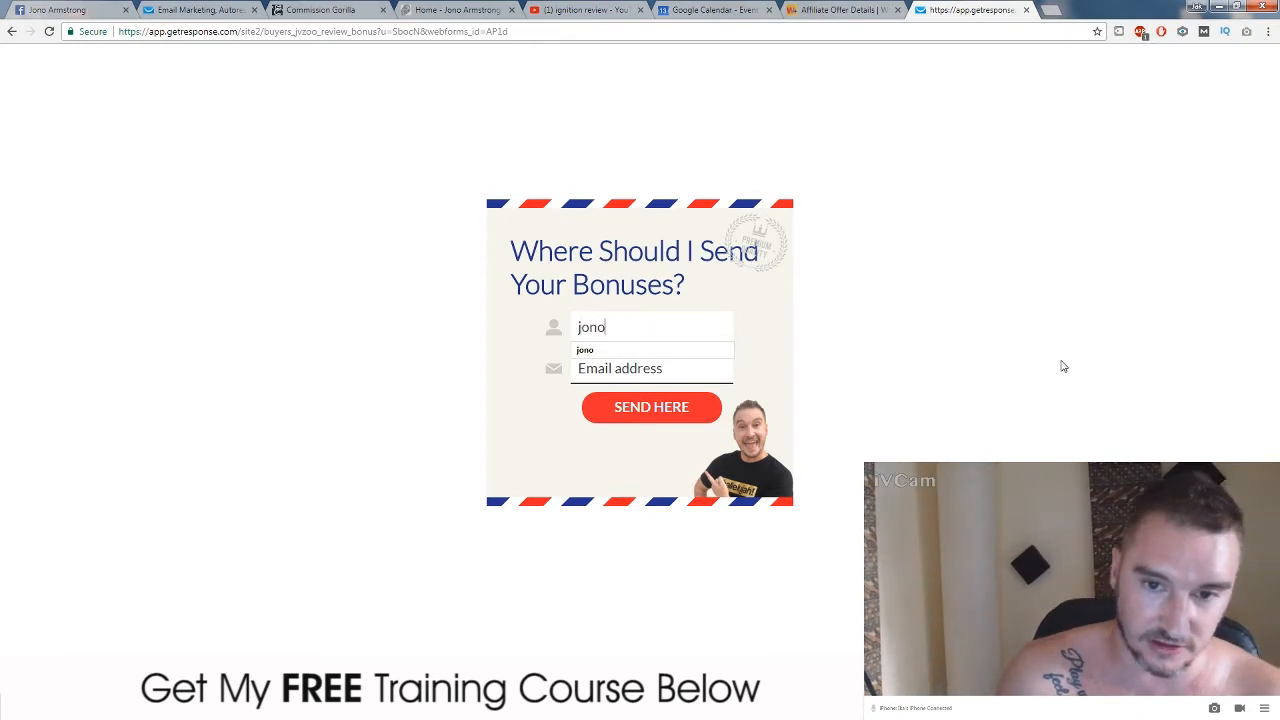
key("Tab")
type("jono")
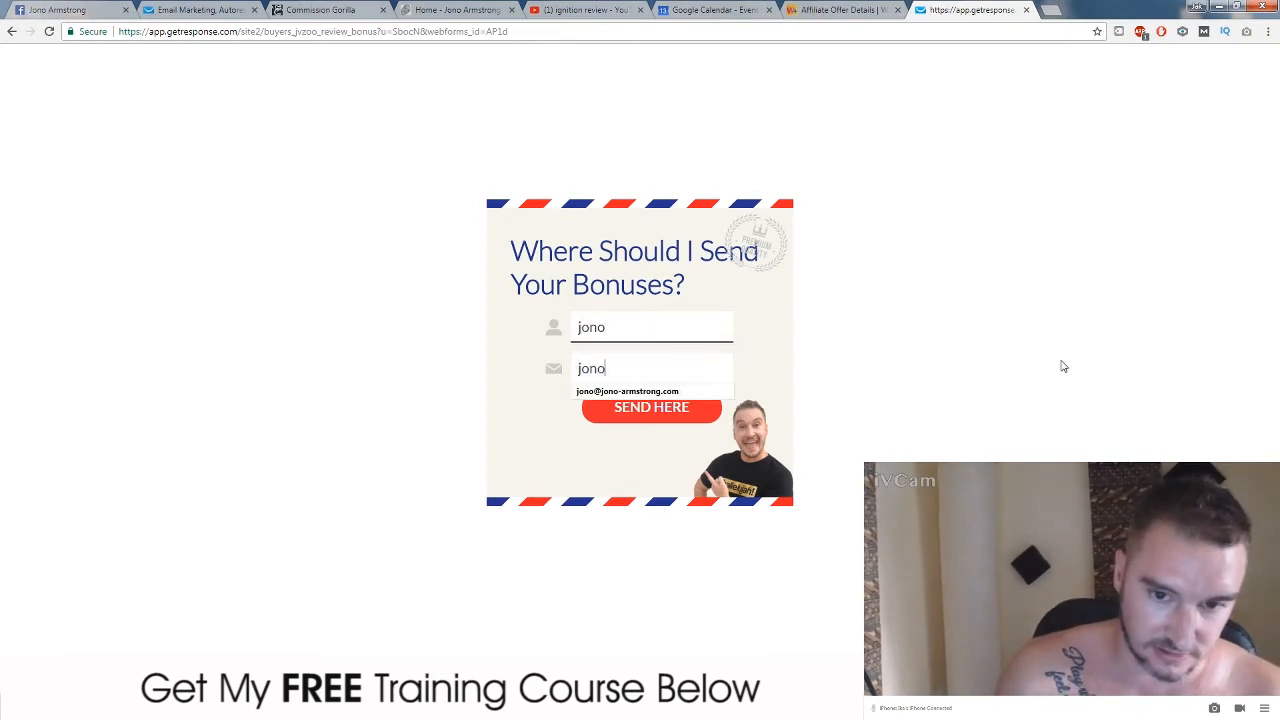
left_click(687, 394)
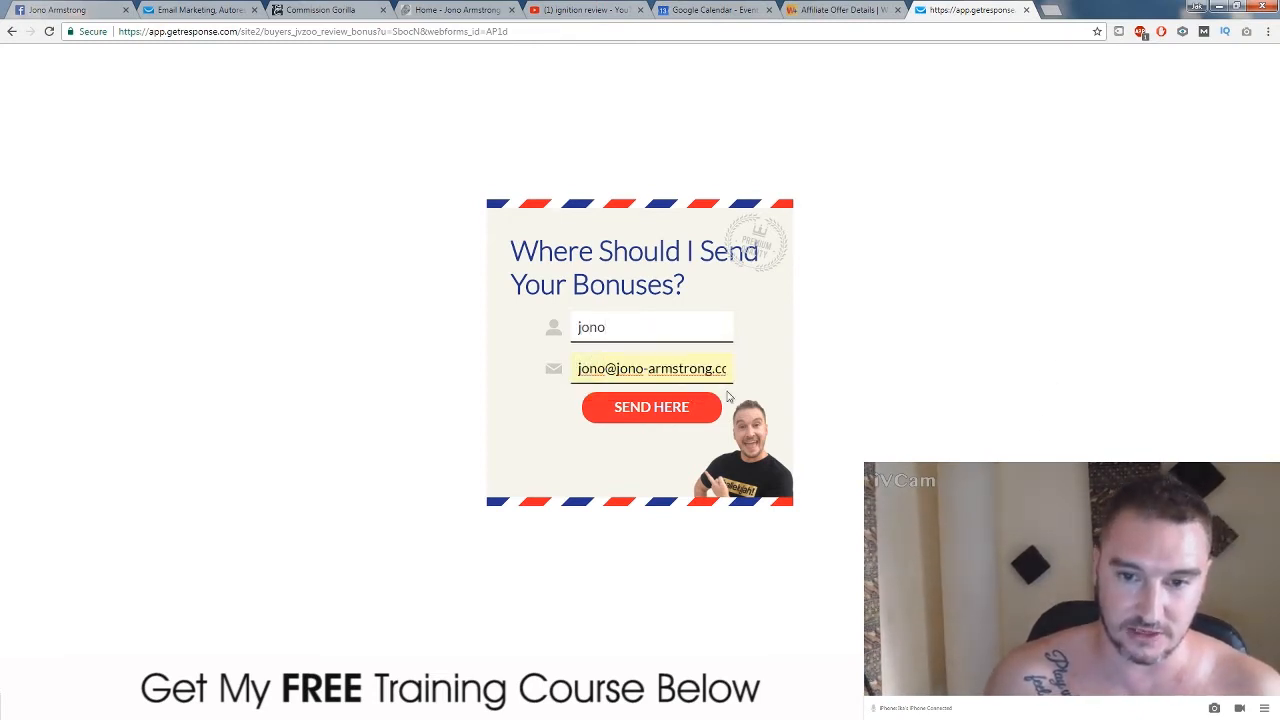
left_click(636, 412)
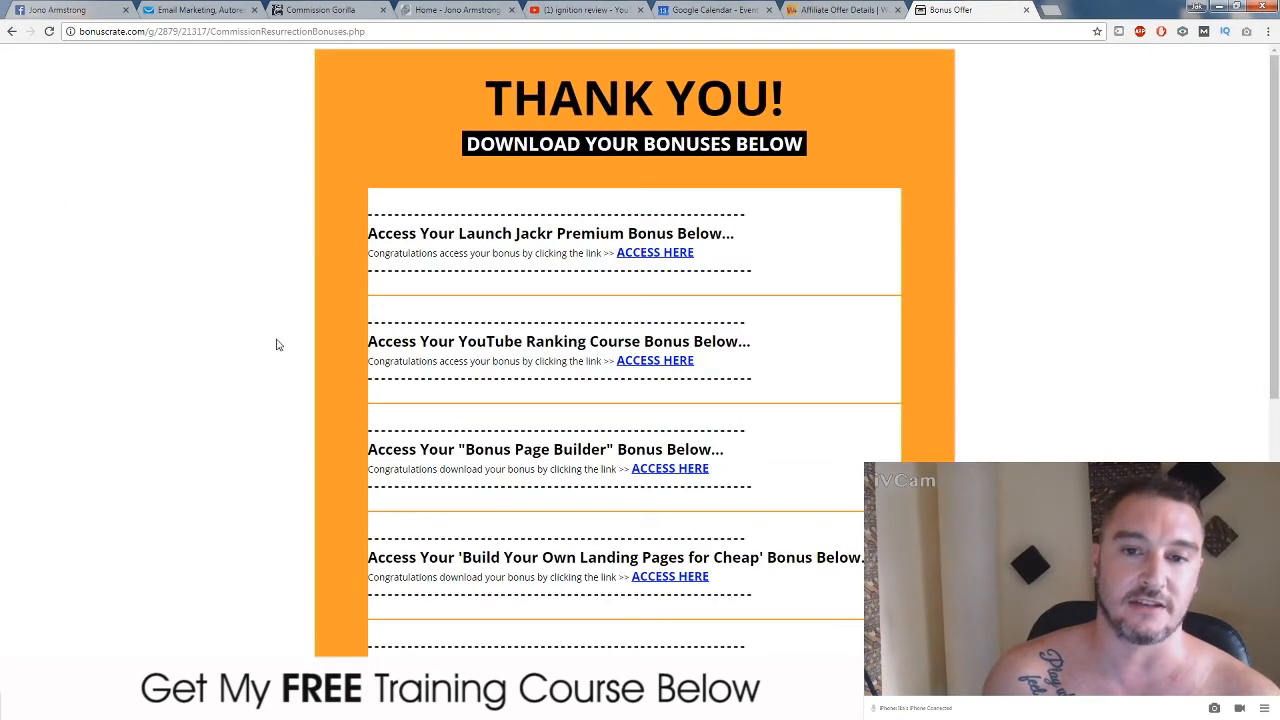
Examine the bonus download list on the thank-you page down to "The Awakening" bonus, and close that tab
scroll(405, 507, "down", 5)
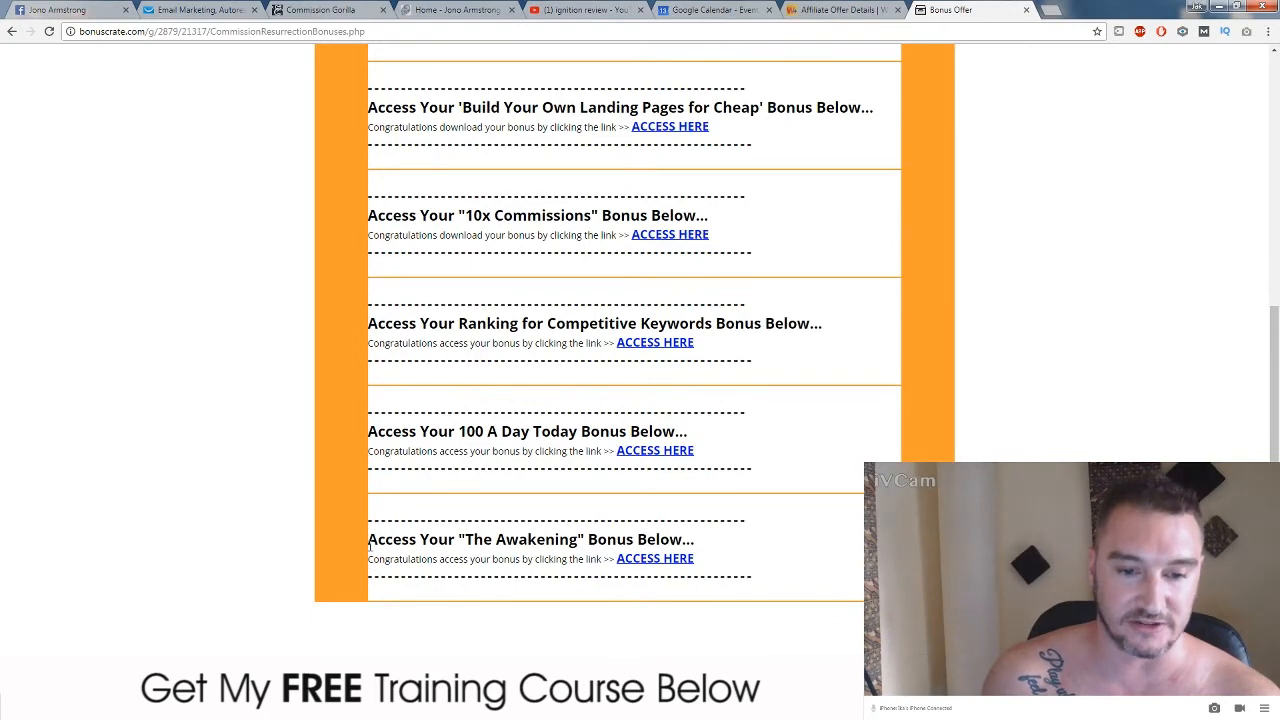
left_click_drag(460, 537, 553, 534)
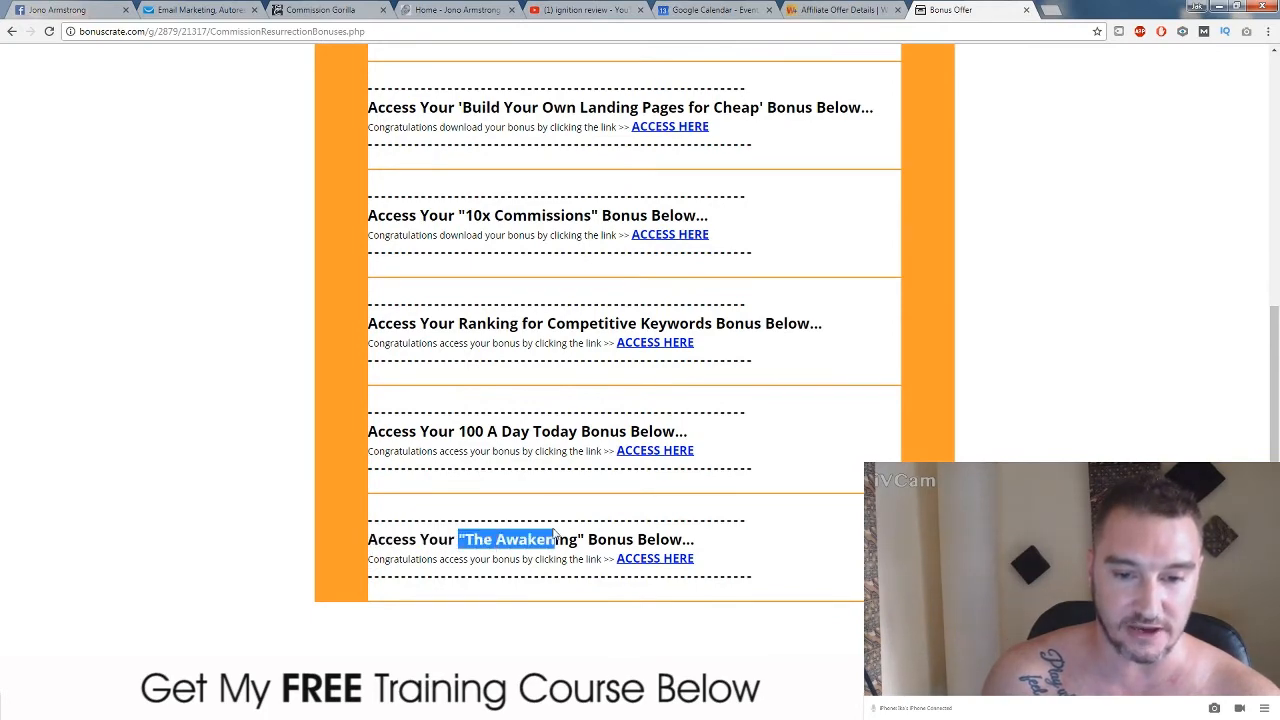
left_click(714, 537)
scroll(829, 529, "up", 5)
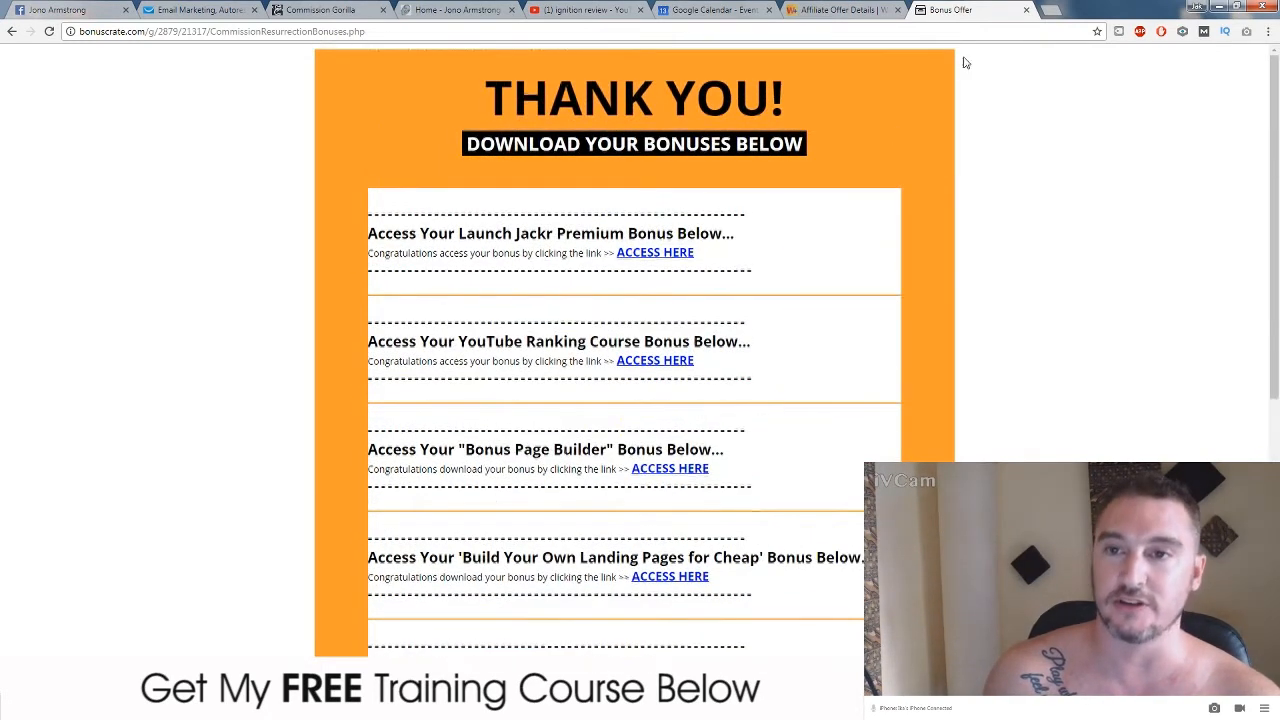
left_click(1027, 12)
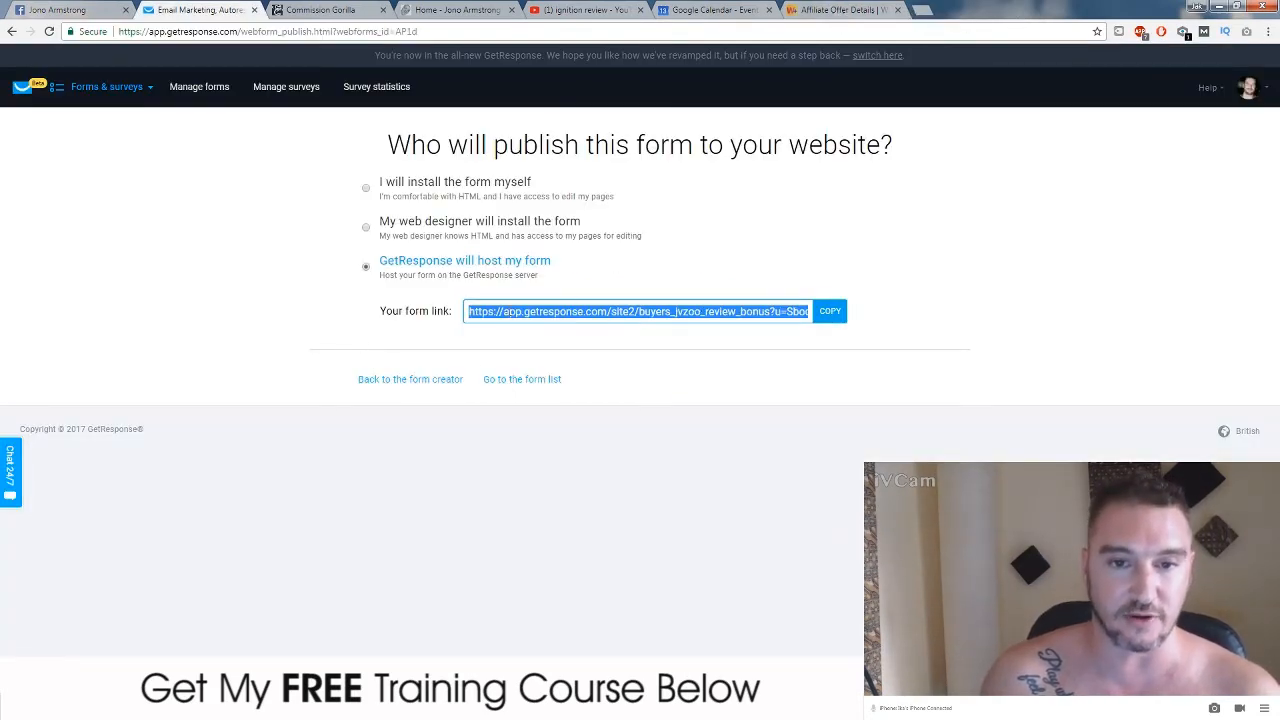
Switch to Warrior+Plus, save the copied GetResponse form link as the Buyer Bonus URL for Ignition, and dismiss the dialog
left_click(846, 10)
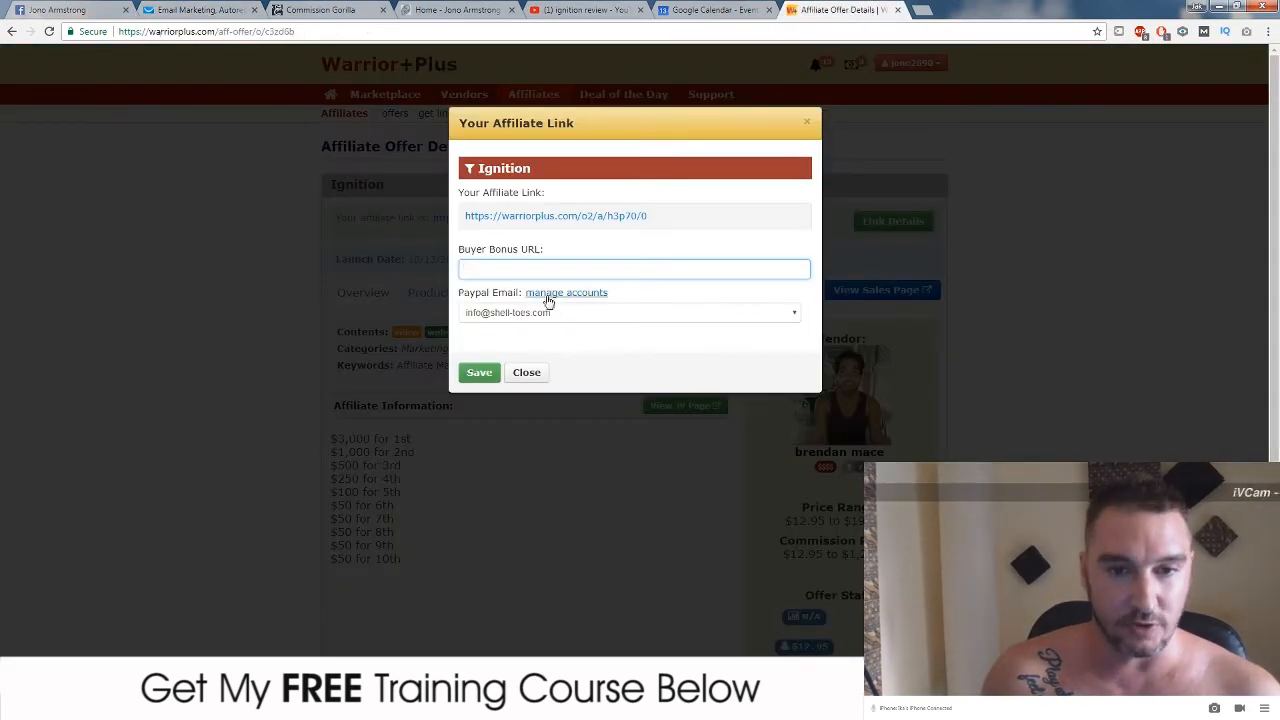
left_click(491, 267)
key("ctrl+v")
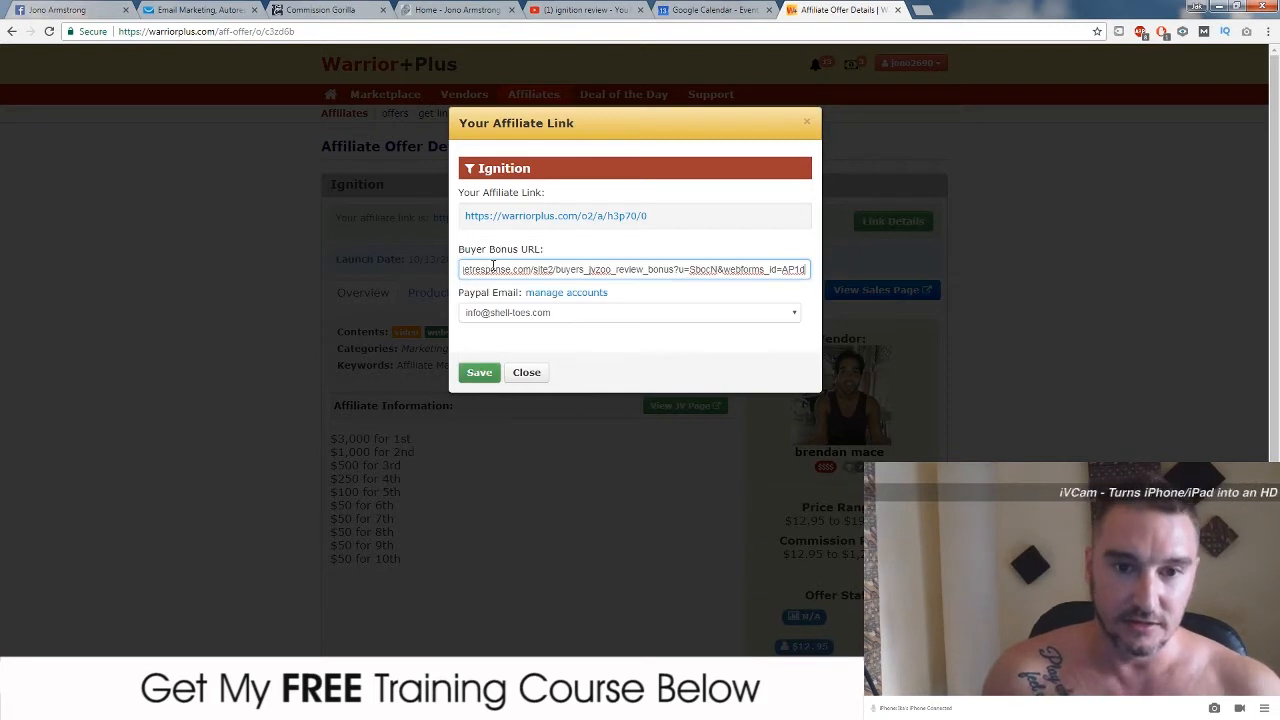
left_click(485, 374)
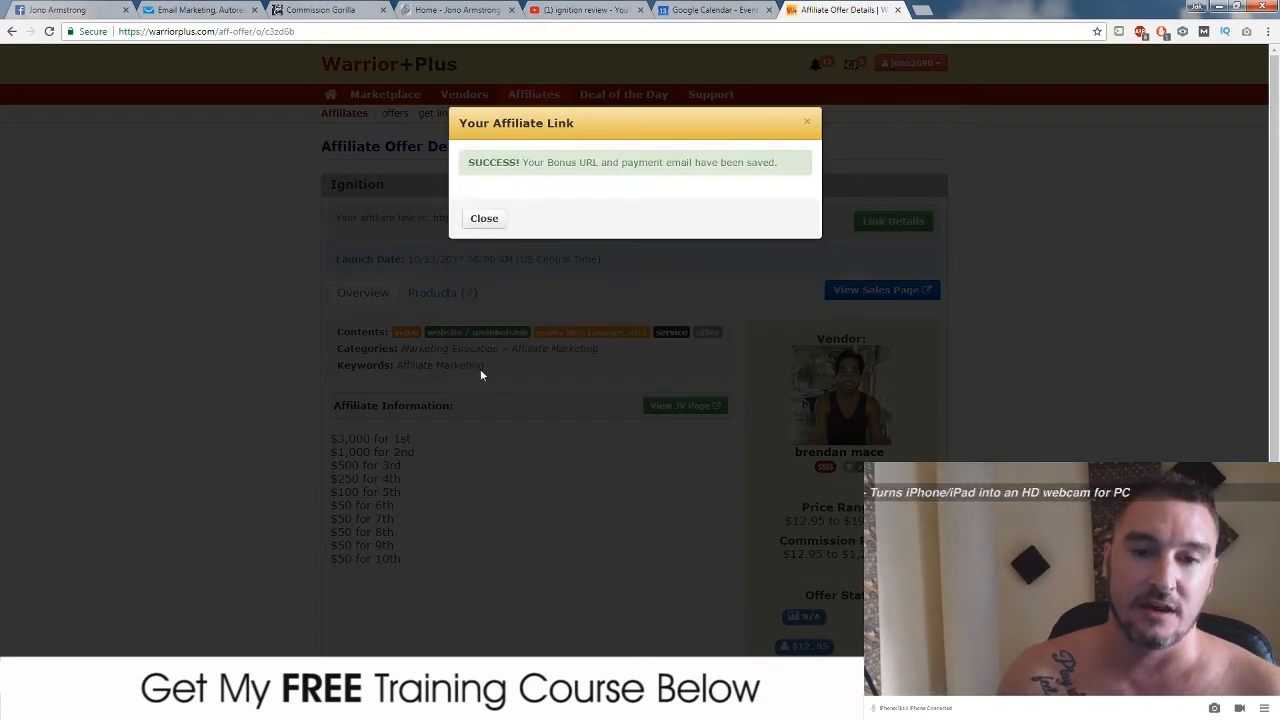
left_click(486, 220)
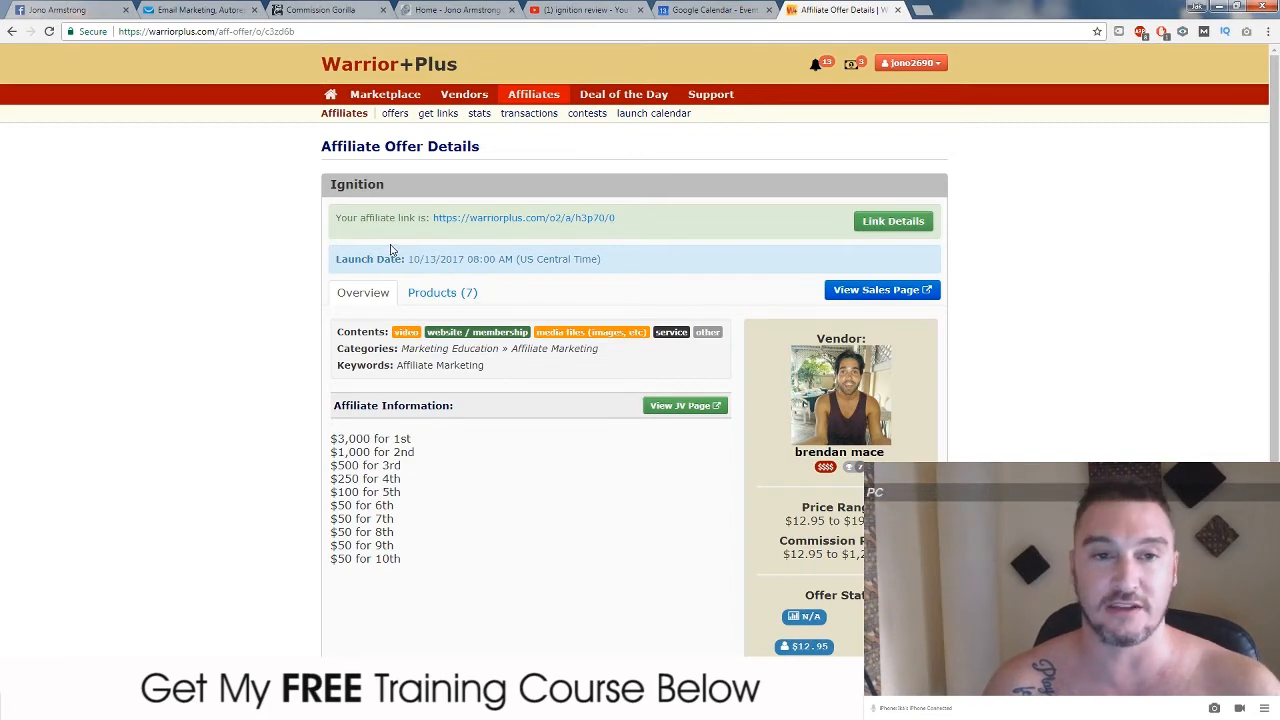
Switch to GetResponse and open the email marketing section with the list of newsletters
left_click(189, 12)
left_click(212, 250)
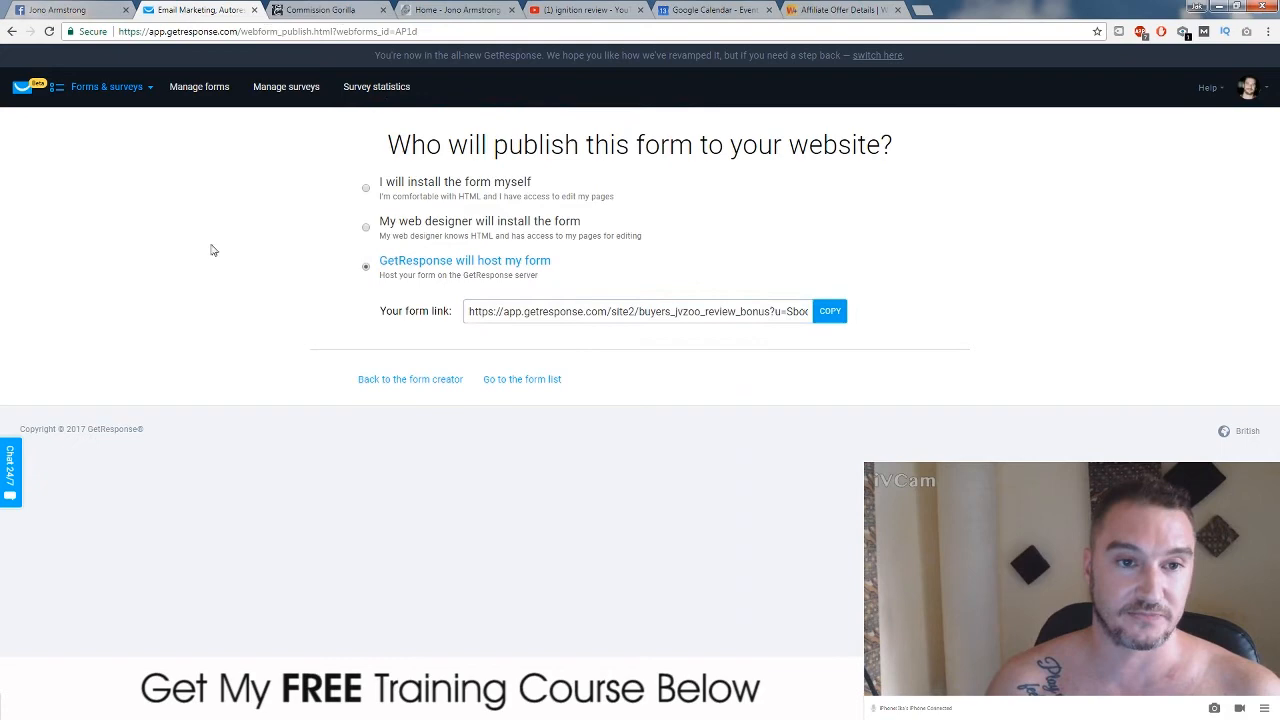
left_click(322, 12)
left_click(196, 10)
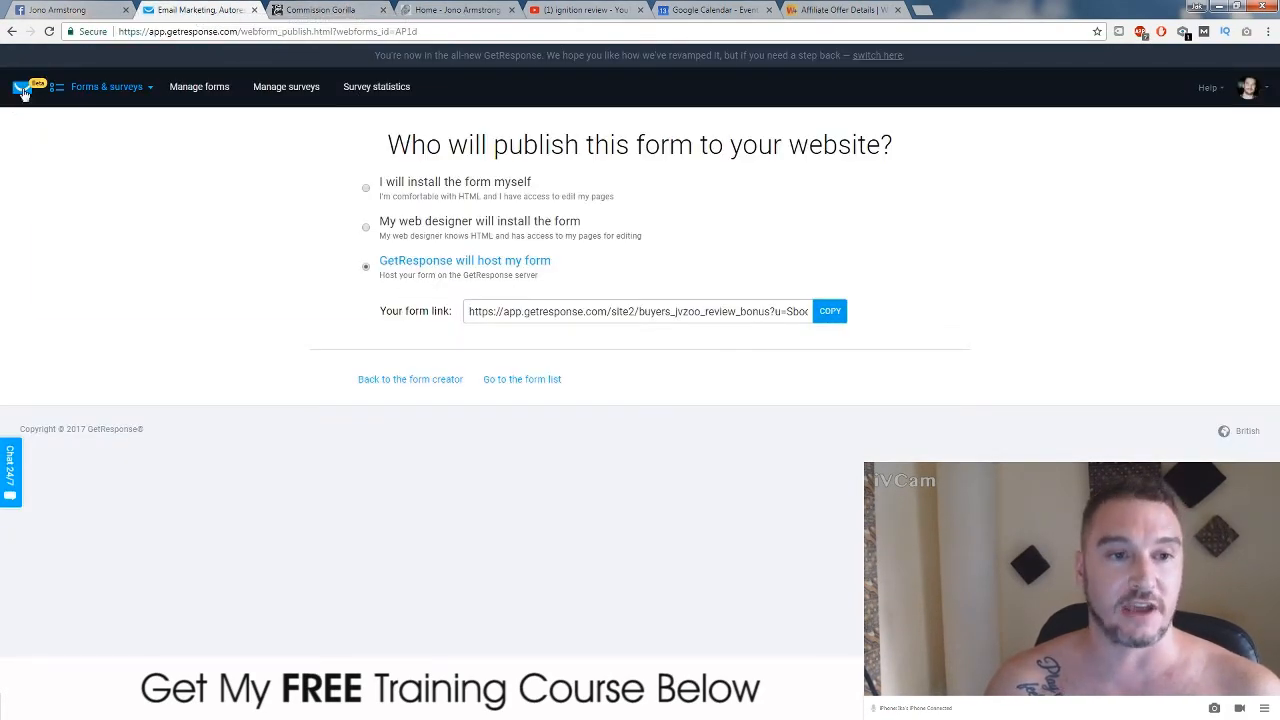
mouse_move(80, 96)
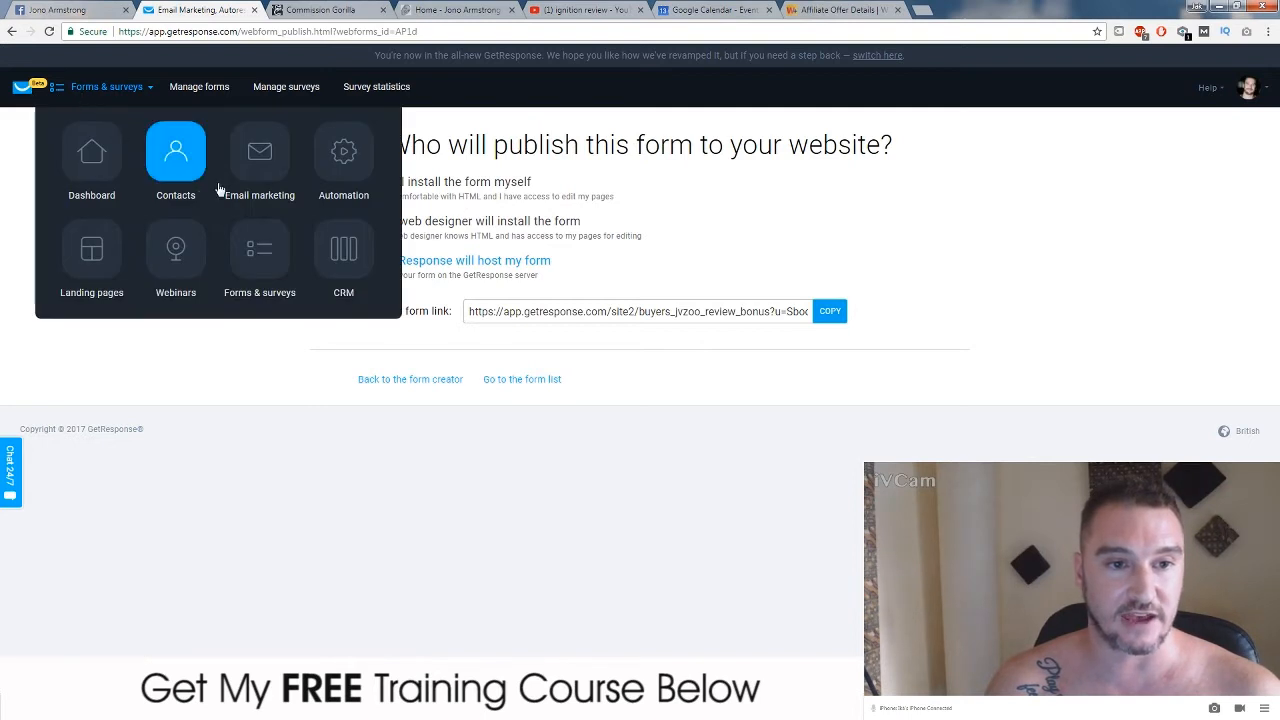
left_click(271, 158)
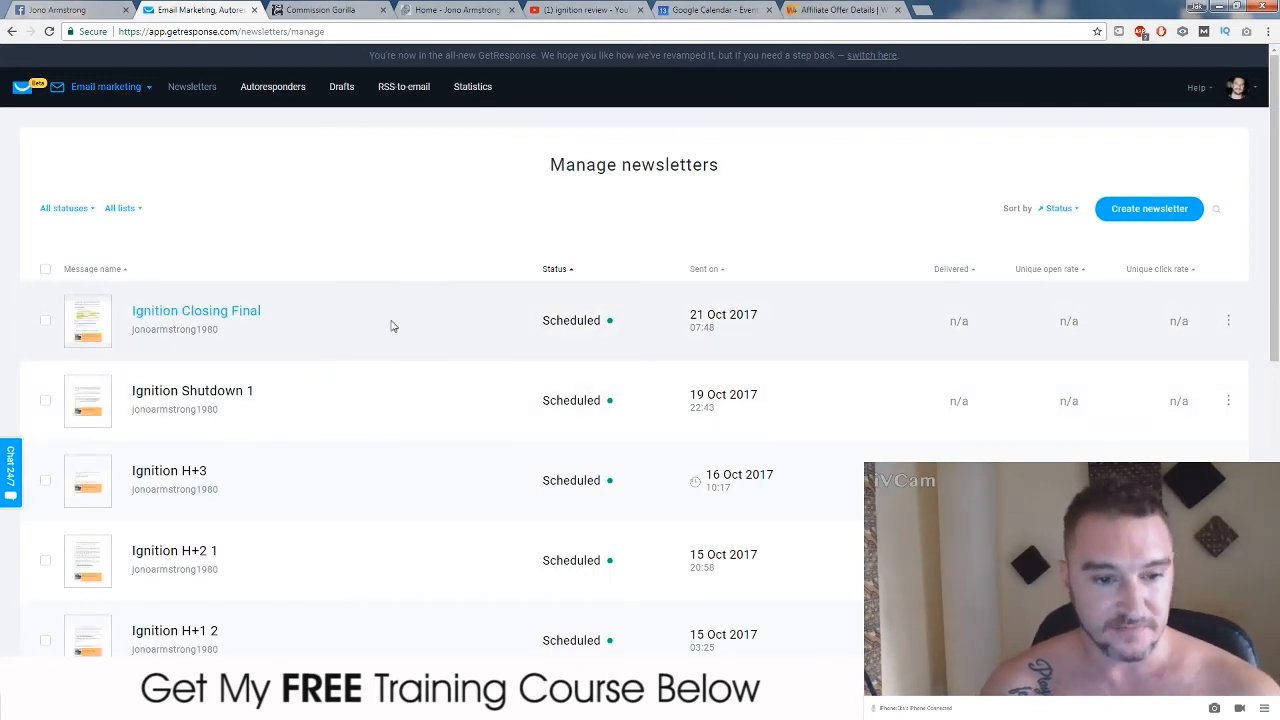
Examine the statuses and send dates of the Ignition newsletters, from Ignition Pre Sell 24hrs to Ignition Closing Final
scroll(392, 325, "down", 2)
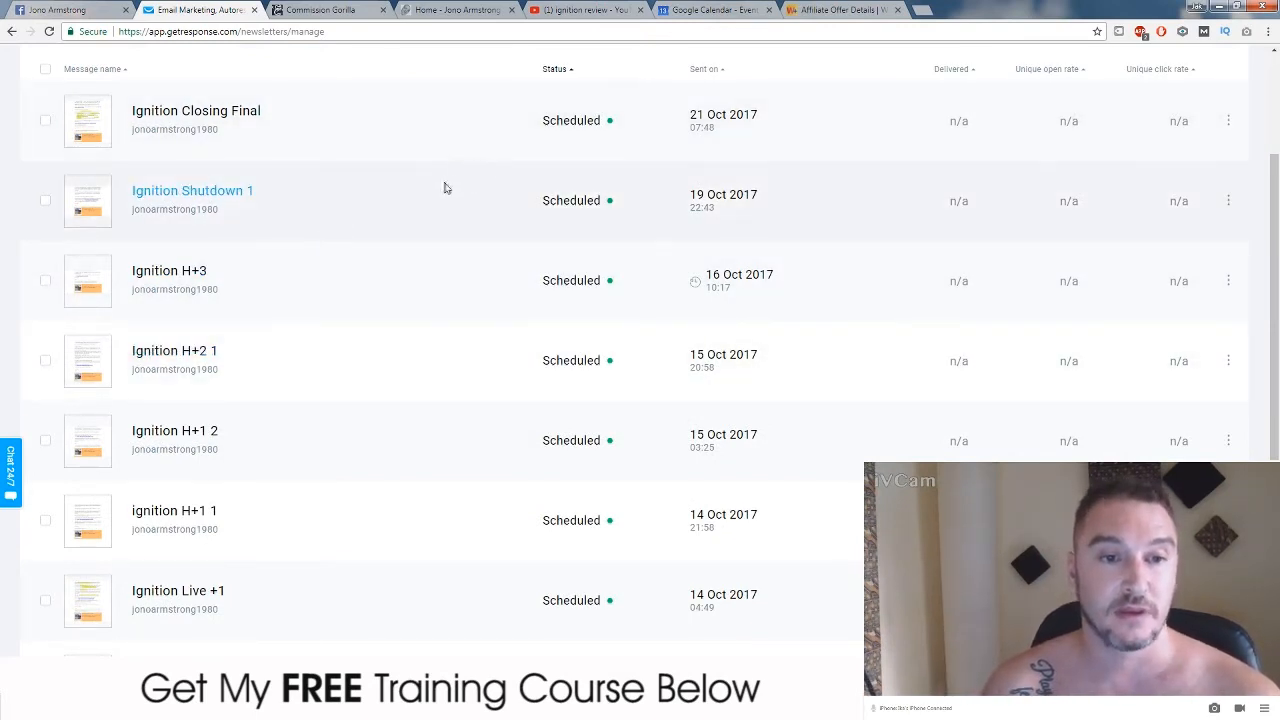
scroll(446, 188, "down", 3)
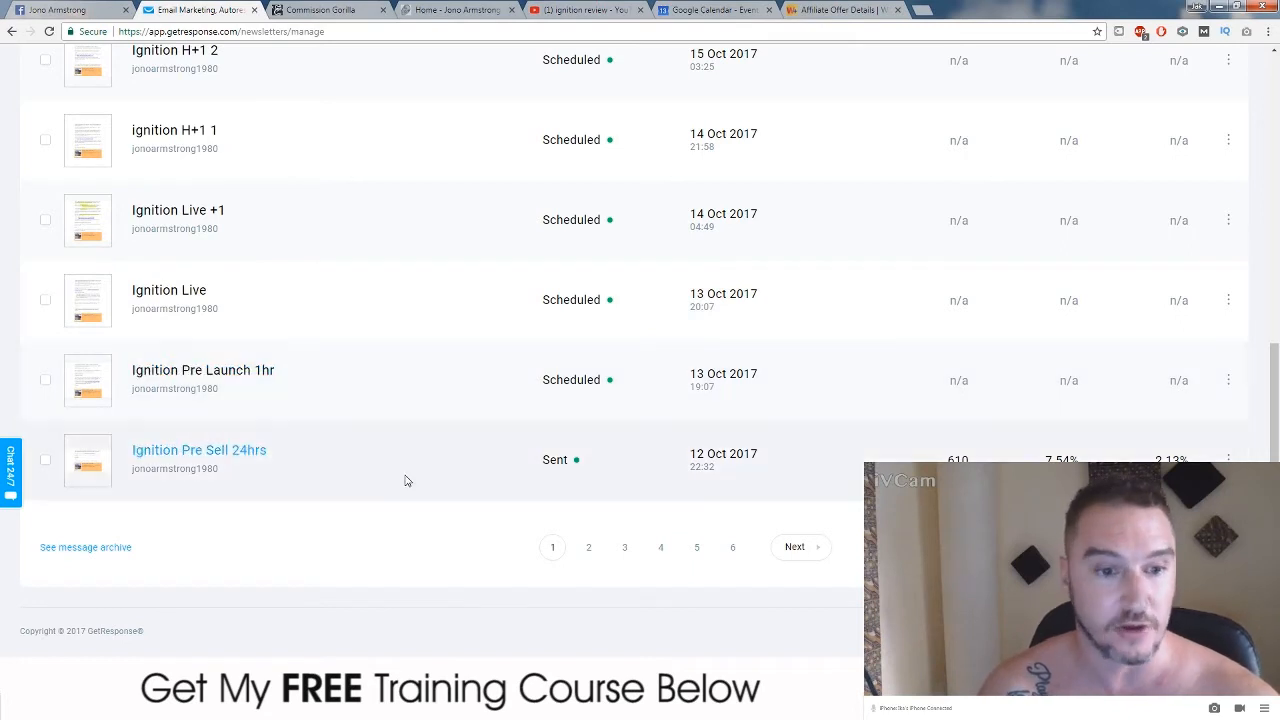
scroll(343, 497, "up", 1)
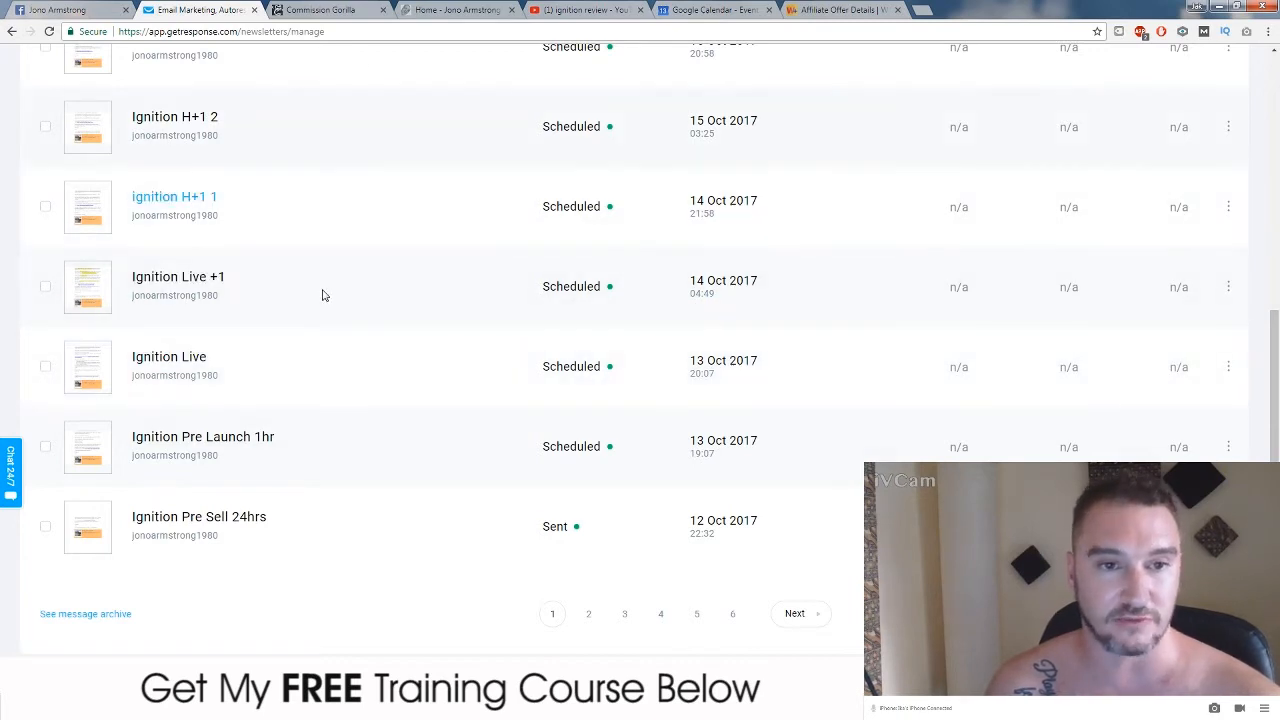
scroll(380, 308, "up", 2)
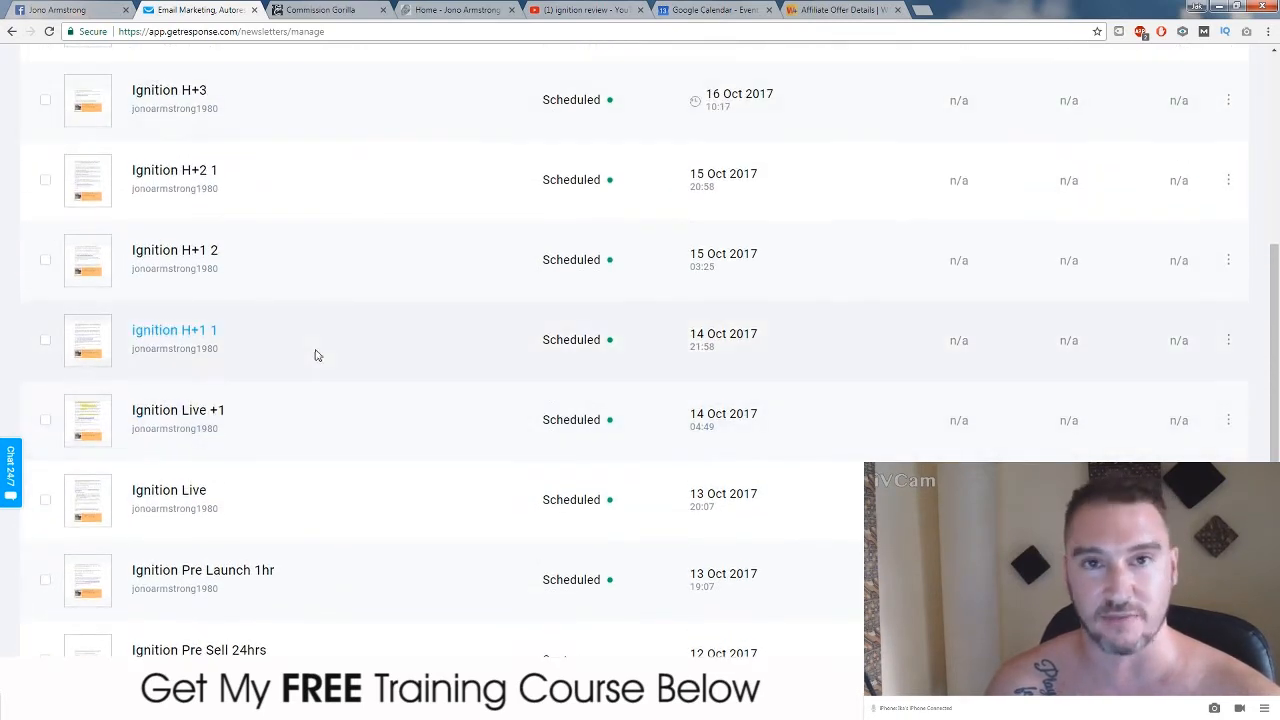
scroll(321, 355, "up", 5)
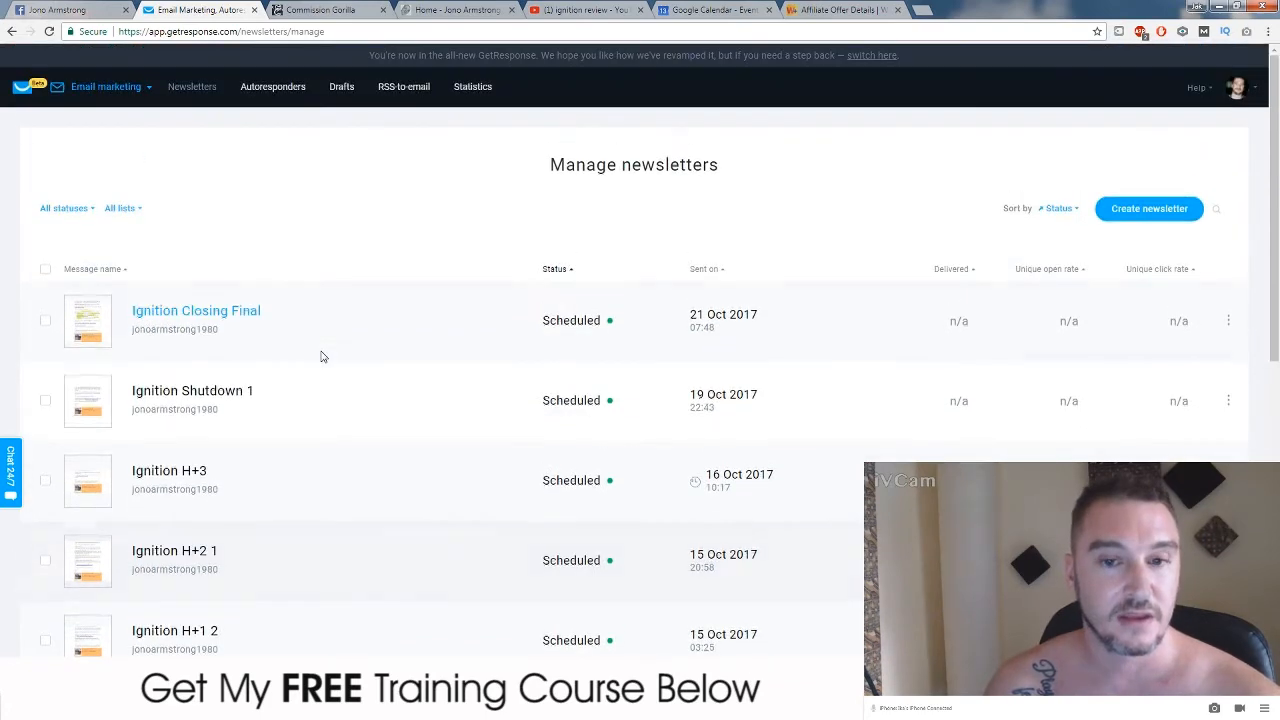
scroll(321, 355, "down", 1)
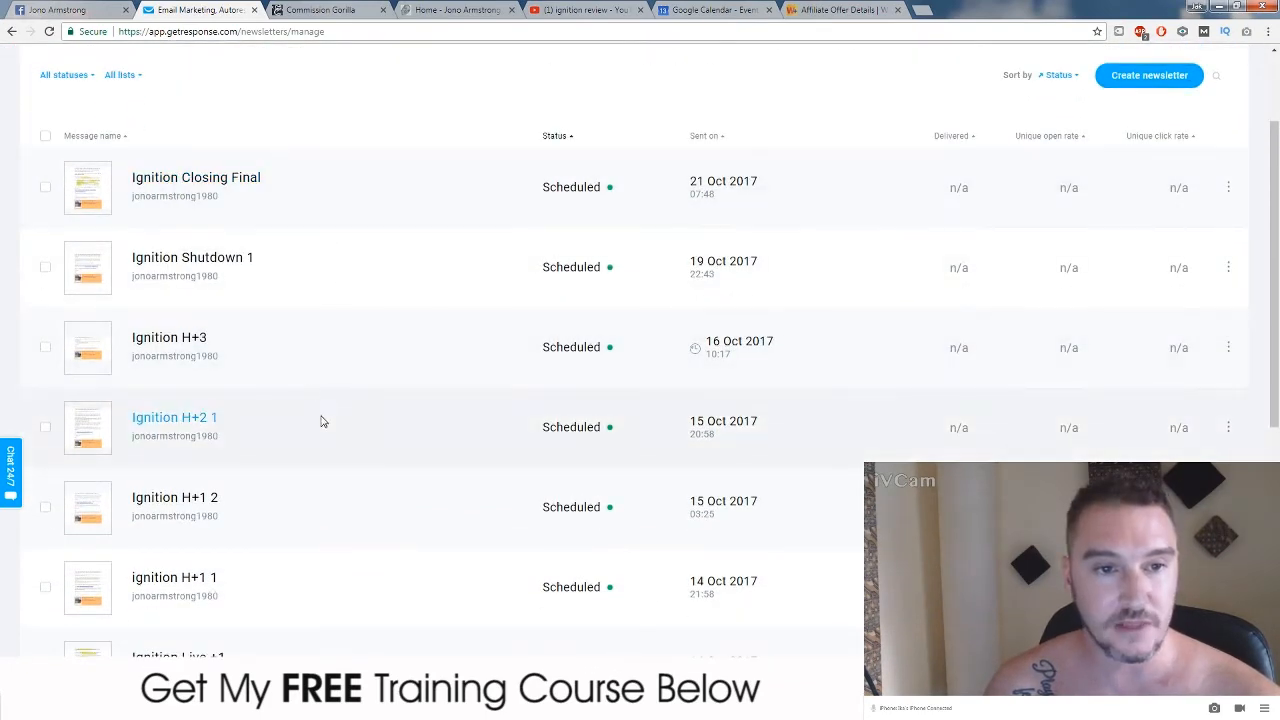
scroll(320, 443, "down", 3)
scroll(320, 448, "up", 3)
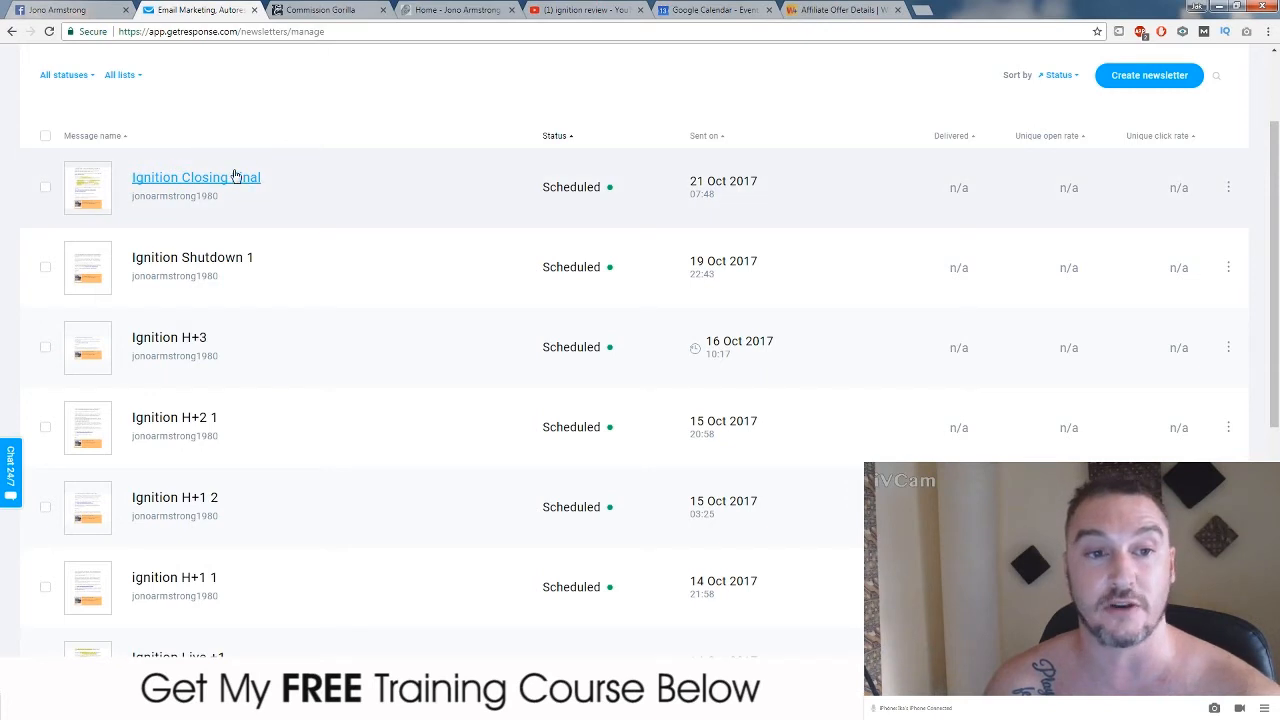
scroll(304, 312, "down", 3)
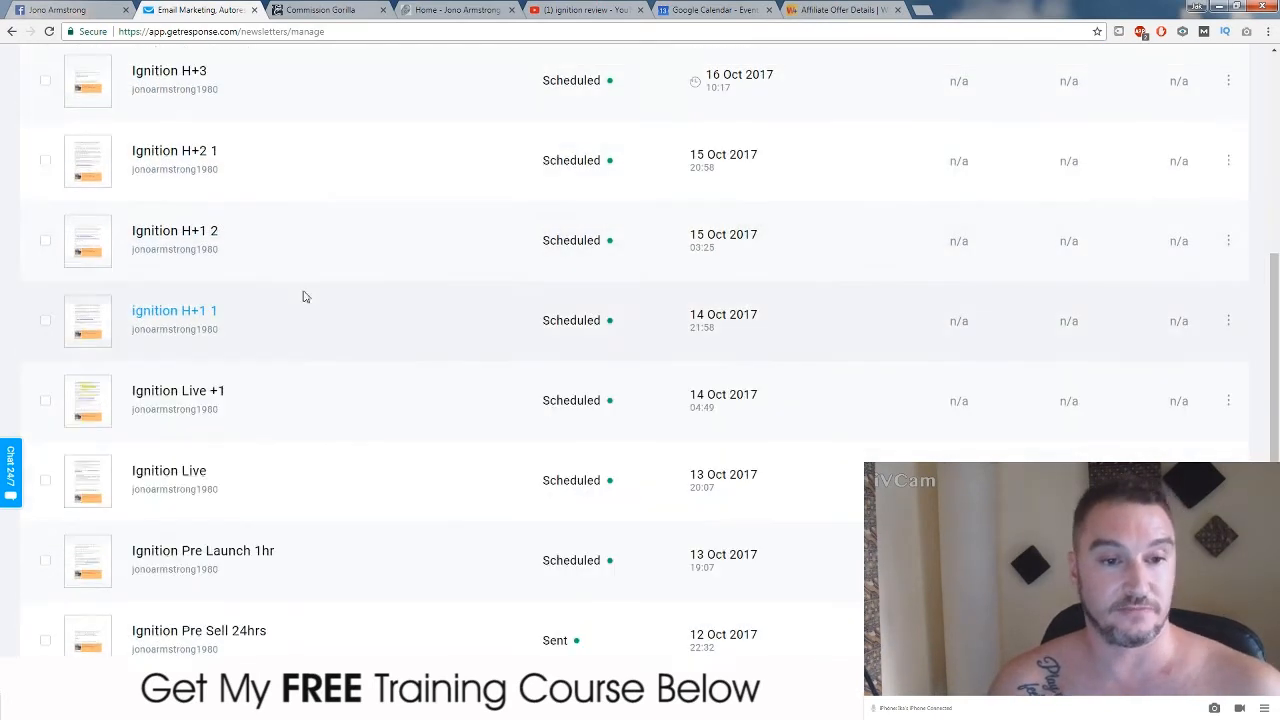
scroll(304, 290, "down", 1)
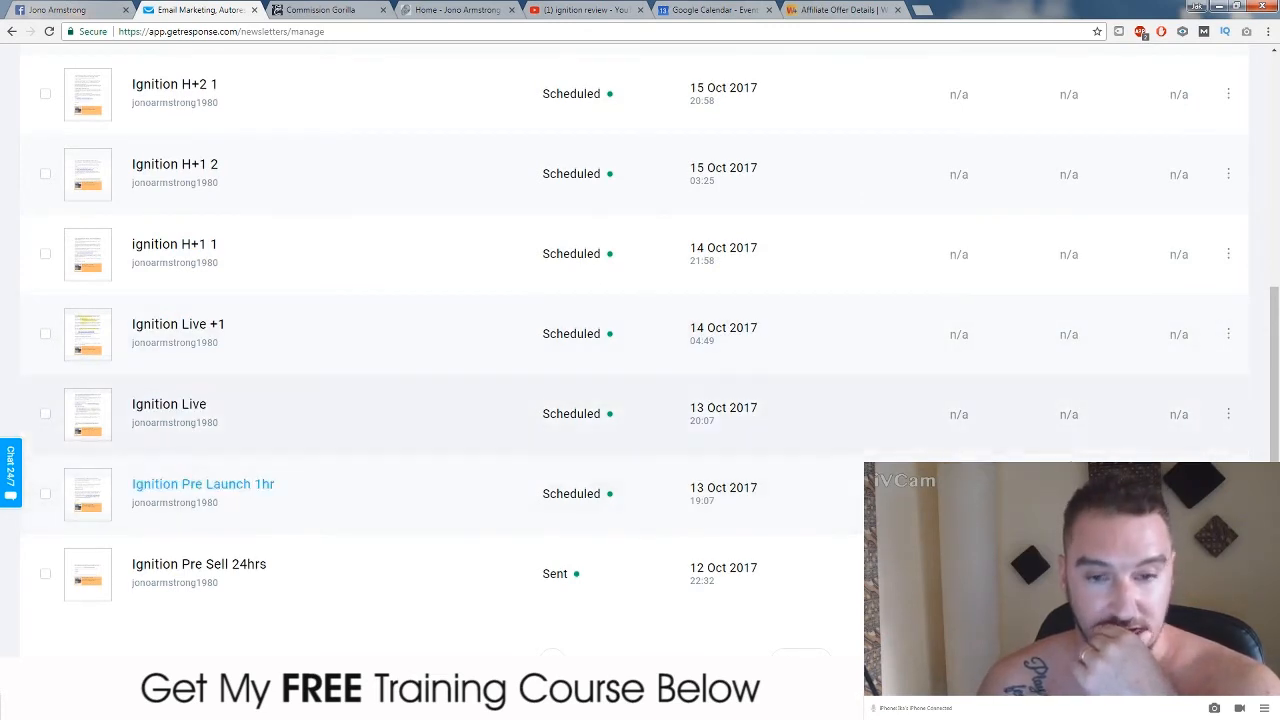
Preview the Ignition Live newsletter's subject and message text, and close the preview
left_click(1228, 414)
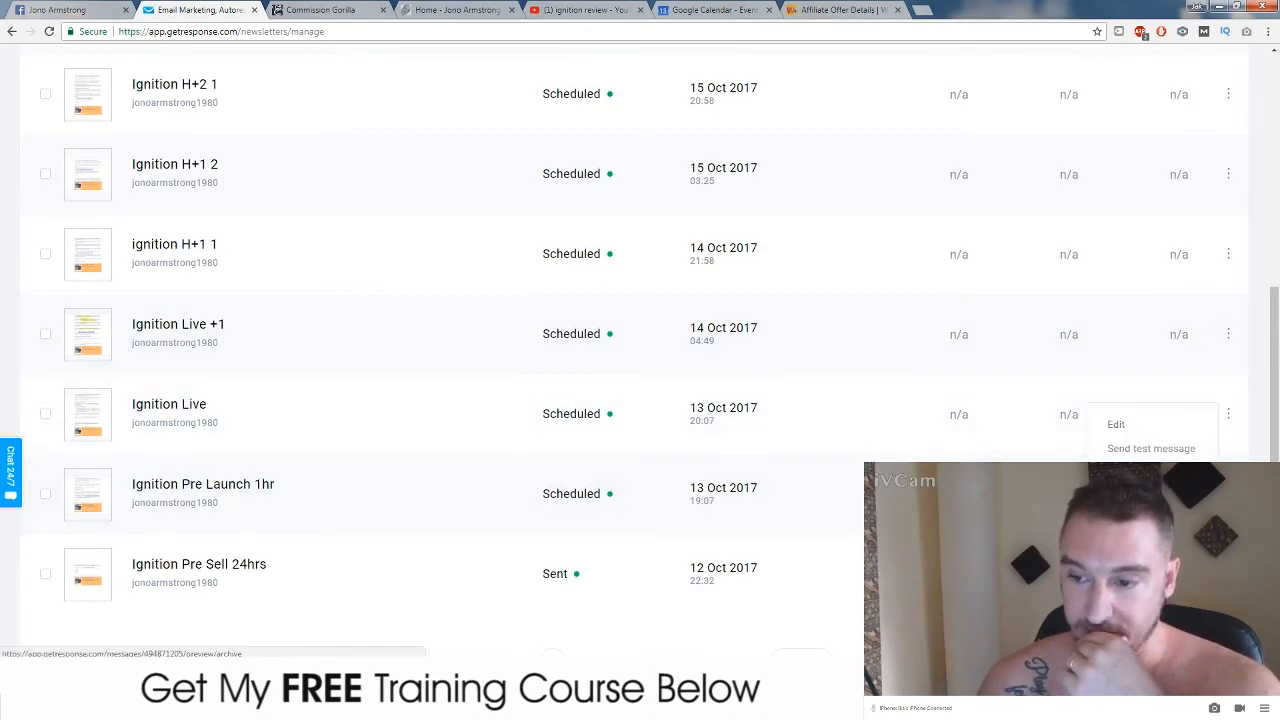
left_click(1130, 473)
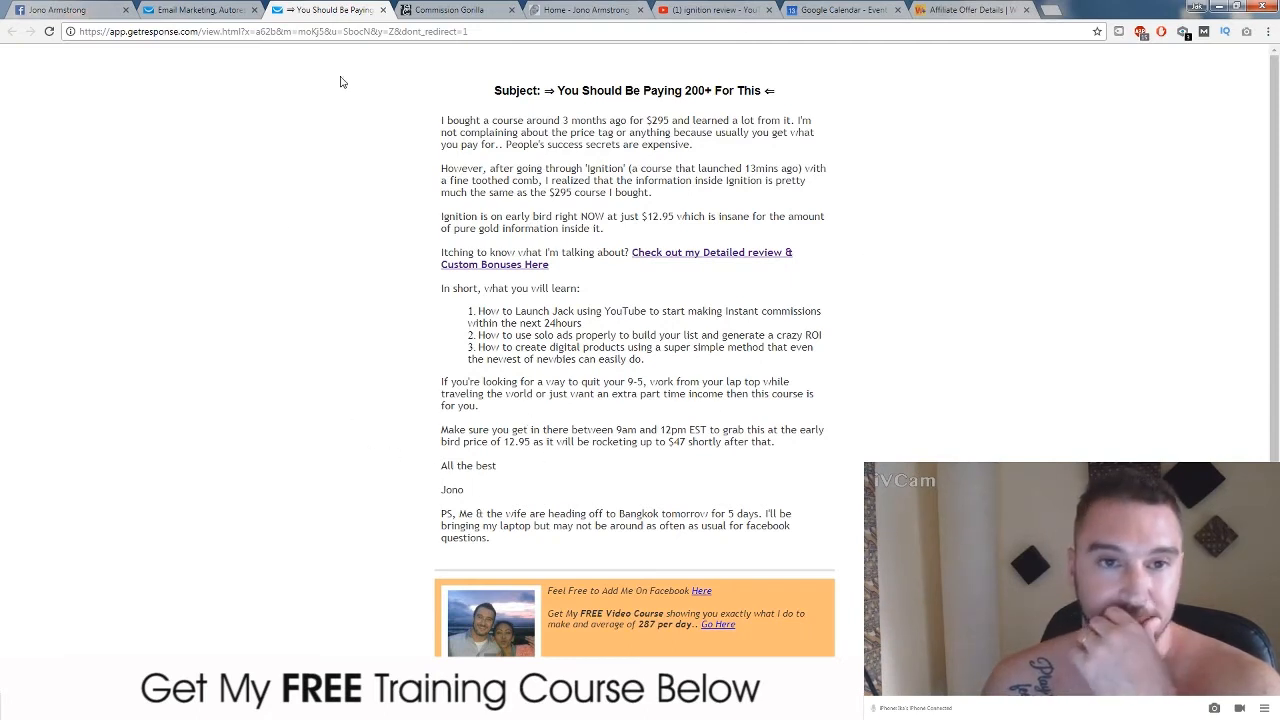
left_click(381, 10)
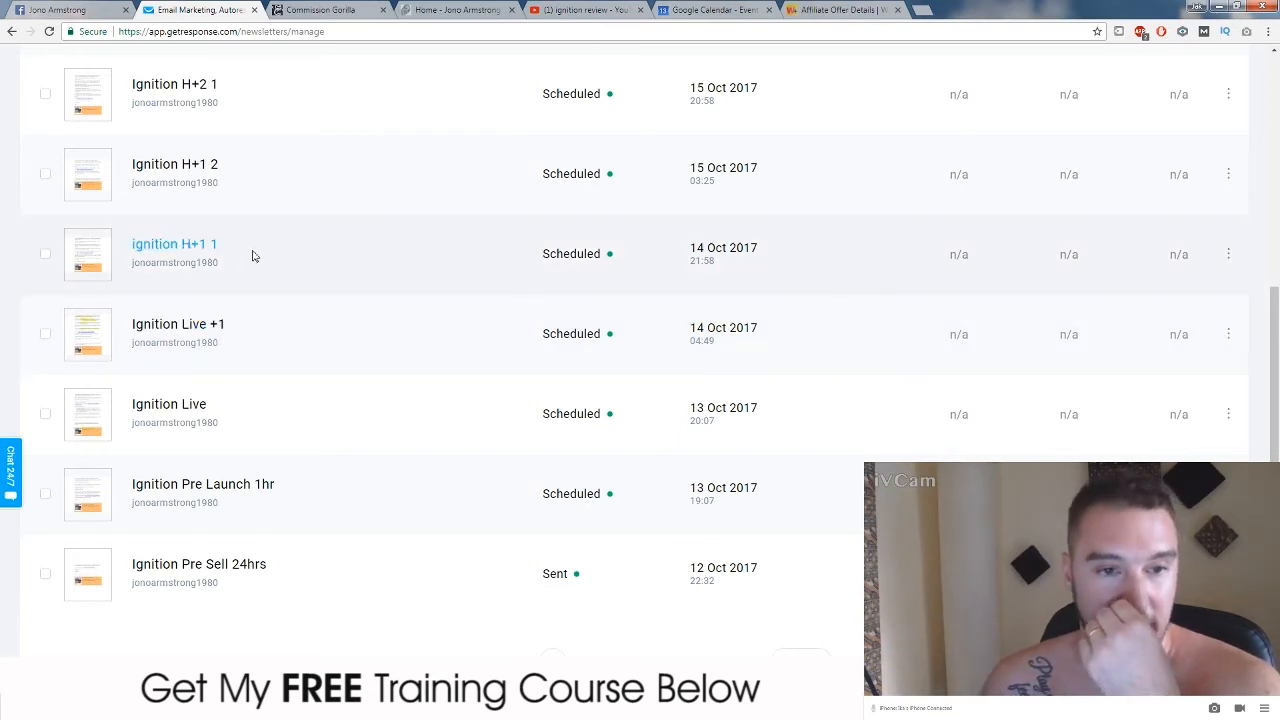
Examine the schedule of the follow-up newsletters sent after Ignition Live, up to Ignition Closing Final
scroll(282, 270, "up", 1)
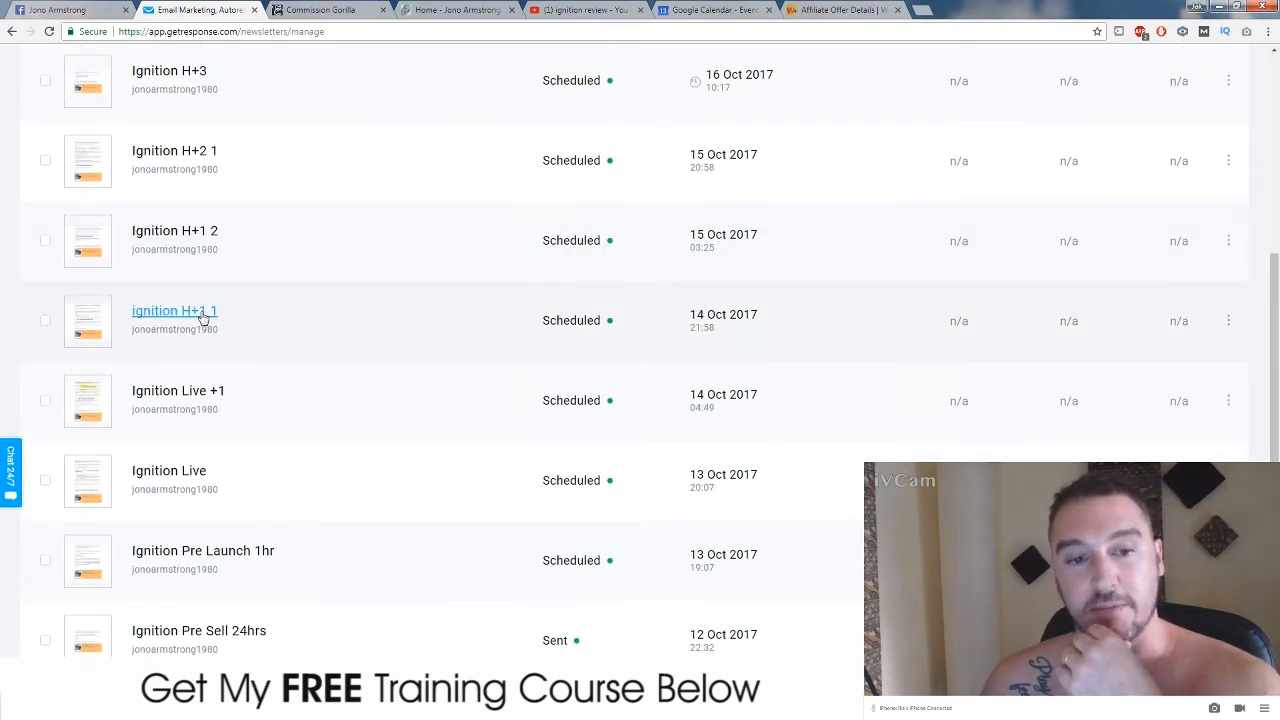
scroll(250, 320, "up", 2)
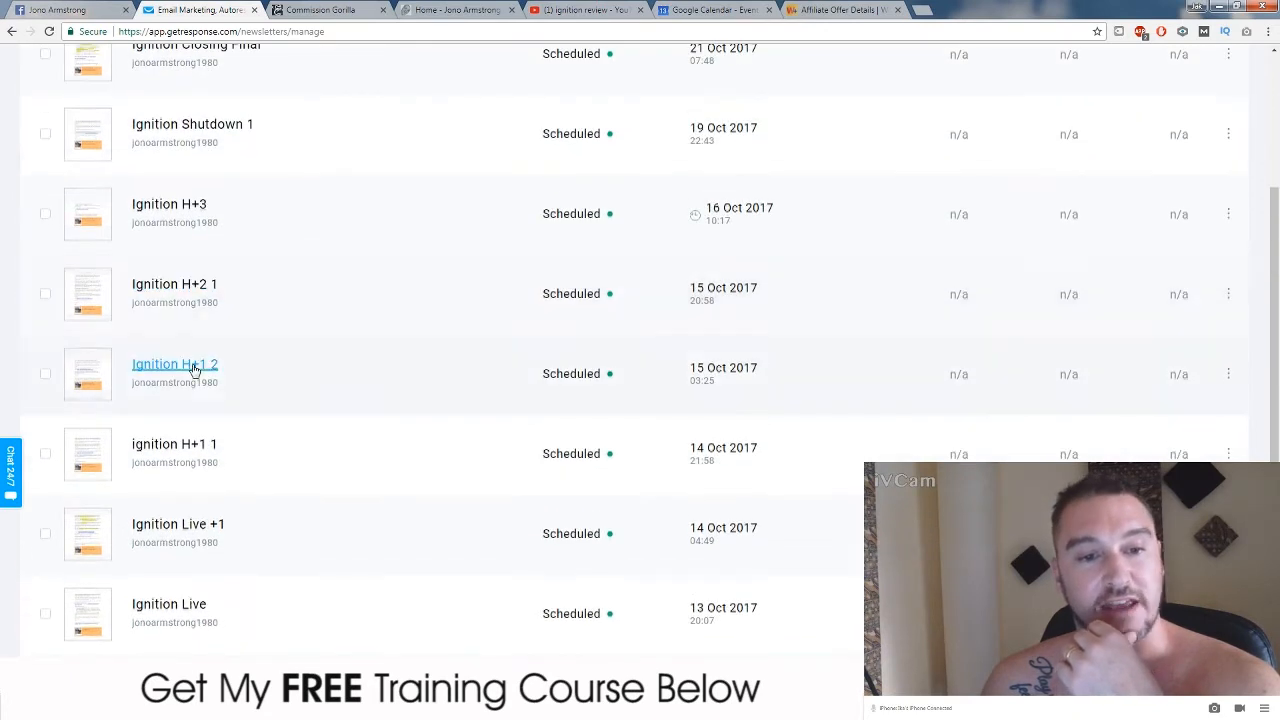
scroll(274, 369, "up", 1)
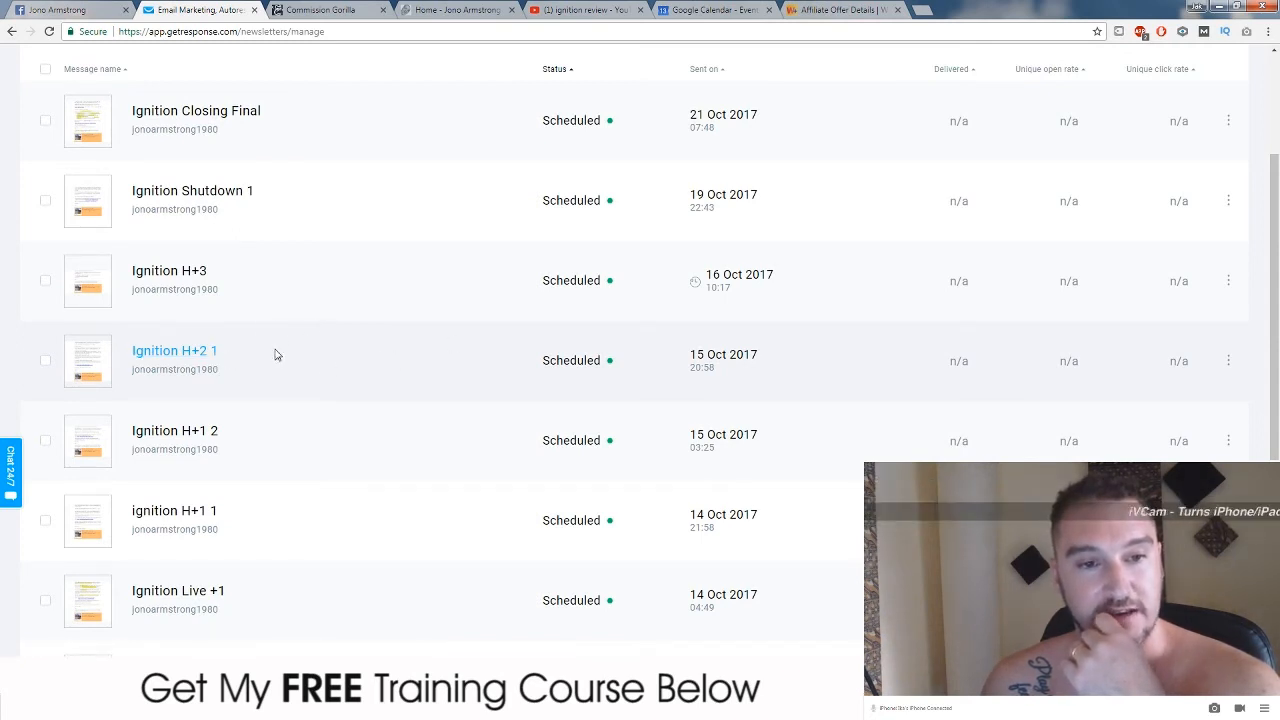
scroll(274, 354, "up", 1)
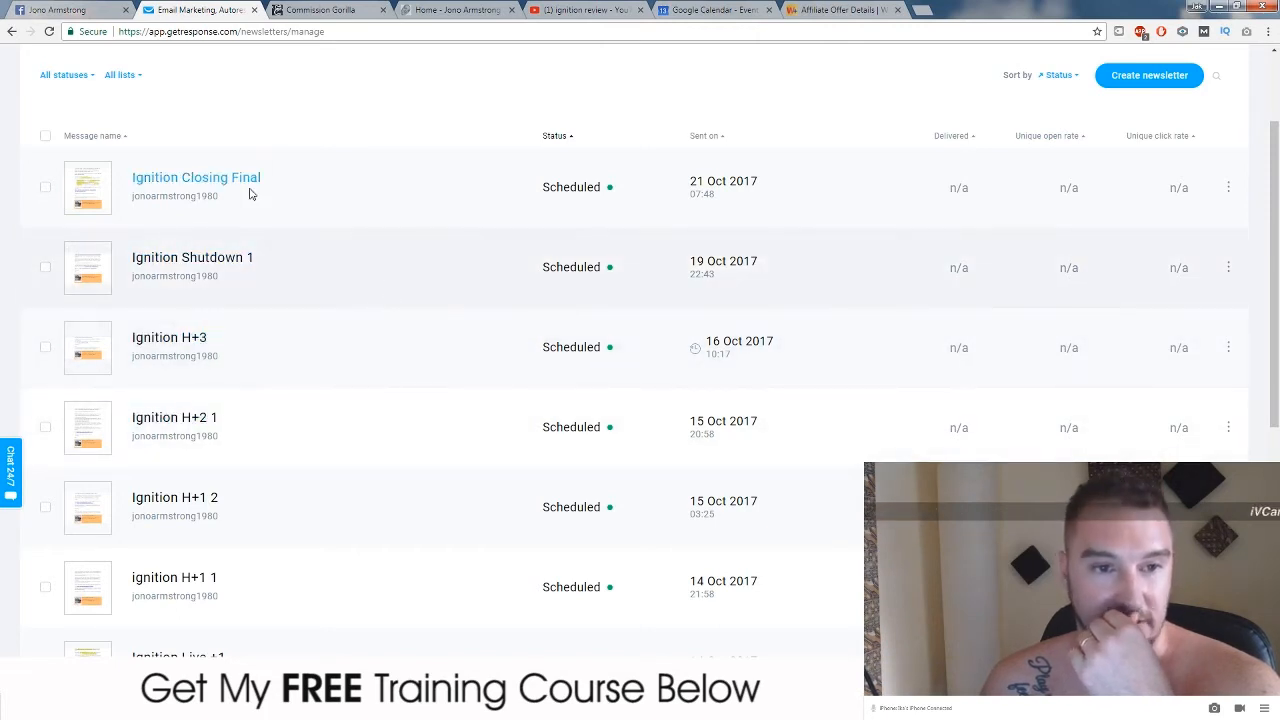
scroll(380, 306, "up", 1)
scroll(380, 306, "up", 2)
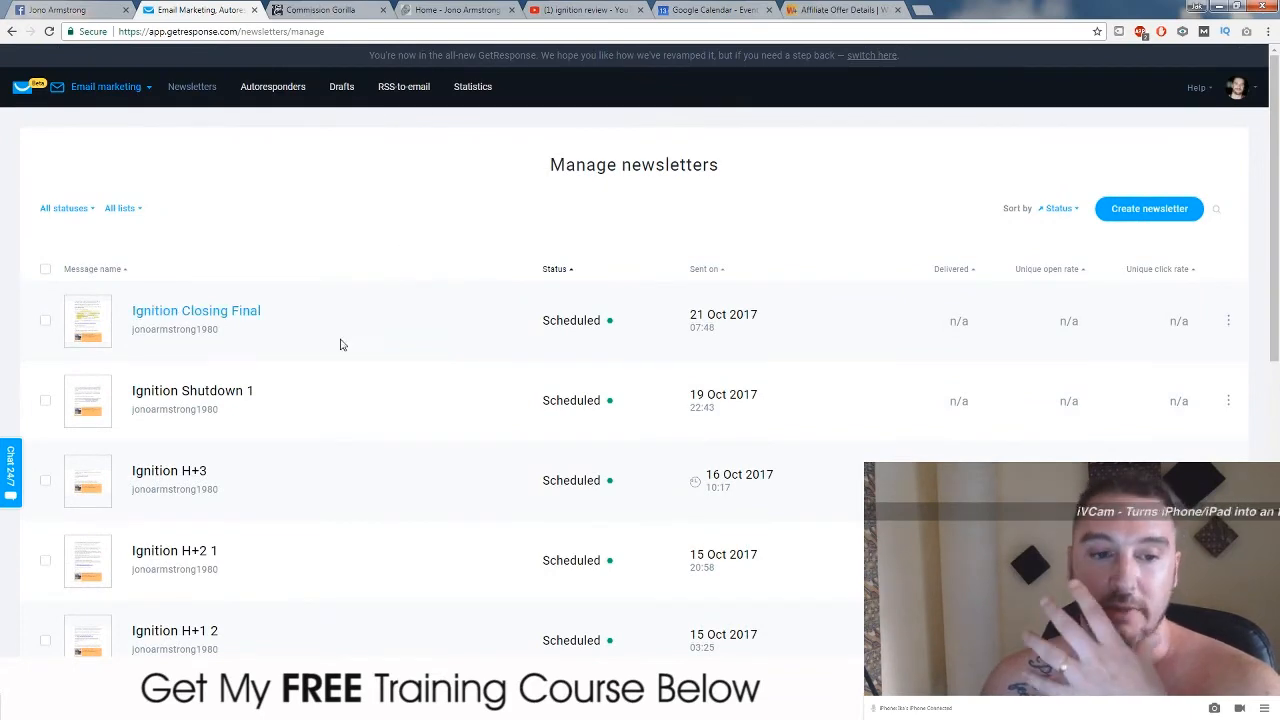
scroll(346, 363, "down", 3)
scroll(366, 400, "up", 1)
scroll(366, 400, "up", 1)
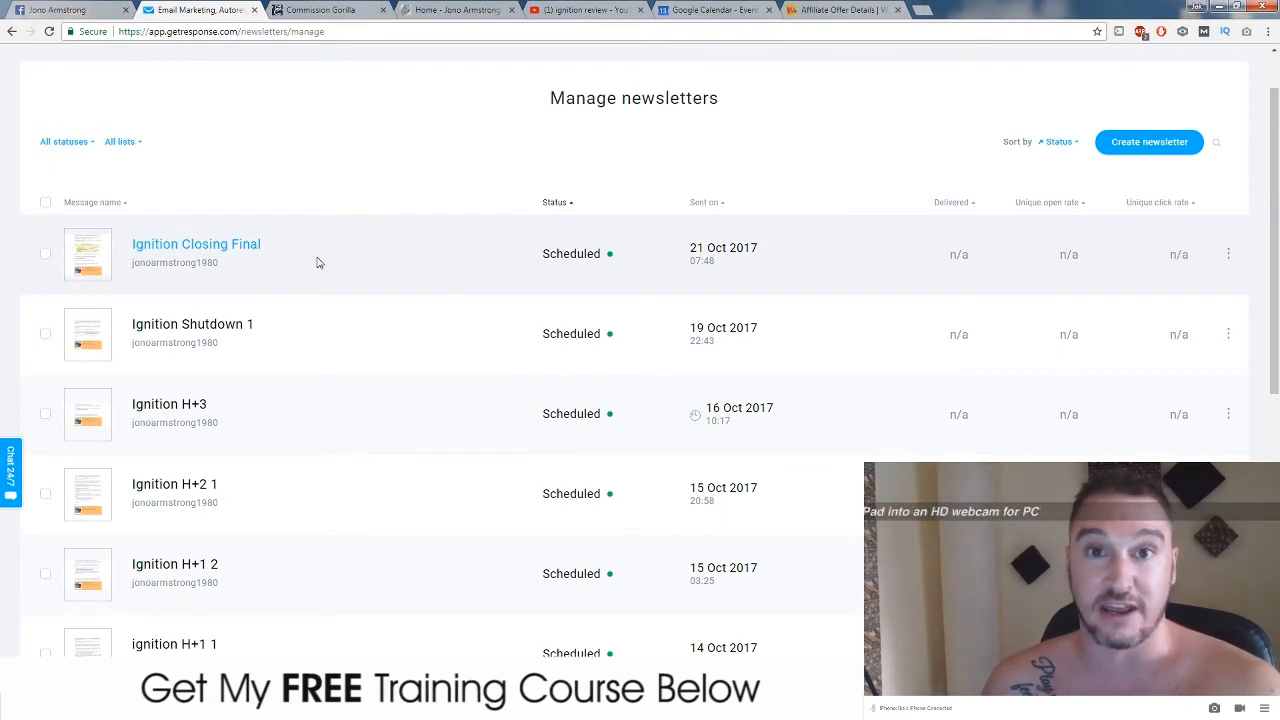
scroll(360, 250, "up", 1)
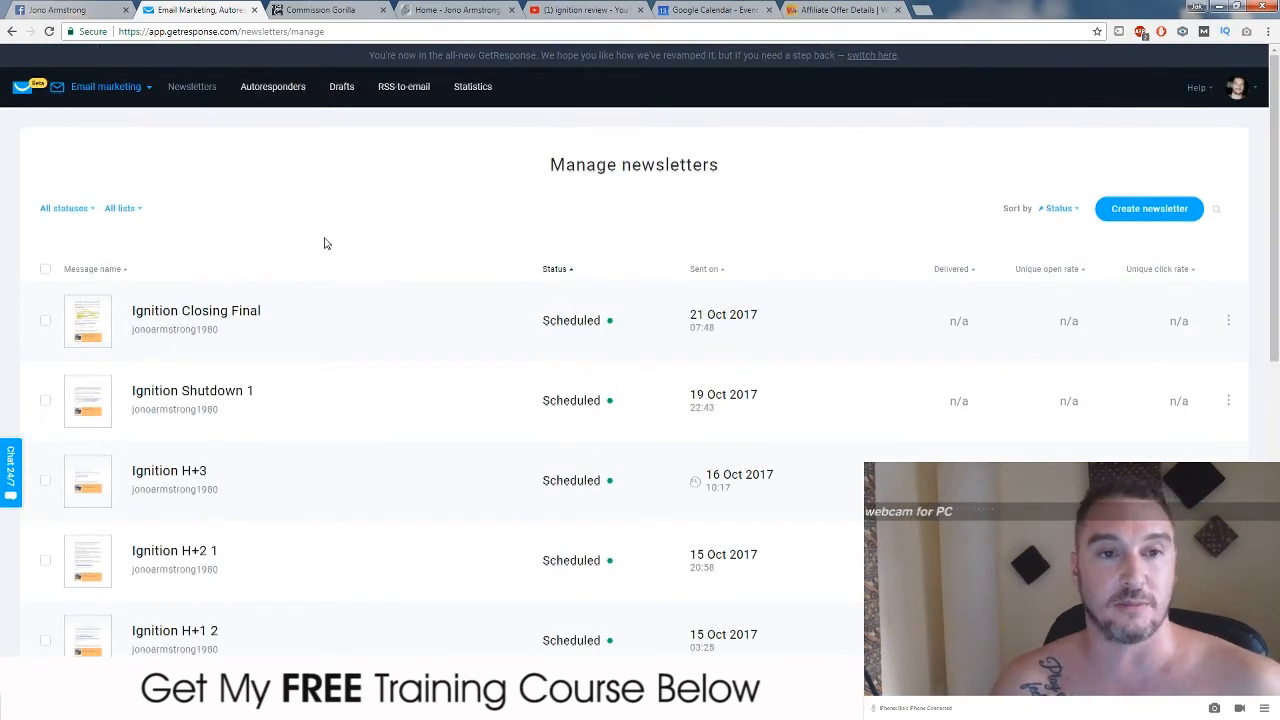
Open the automation workflows list and sort it by end date with the latest first
left_click(100, 90)
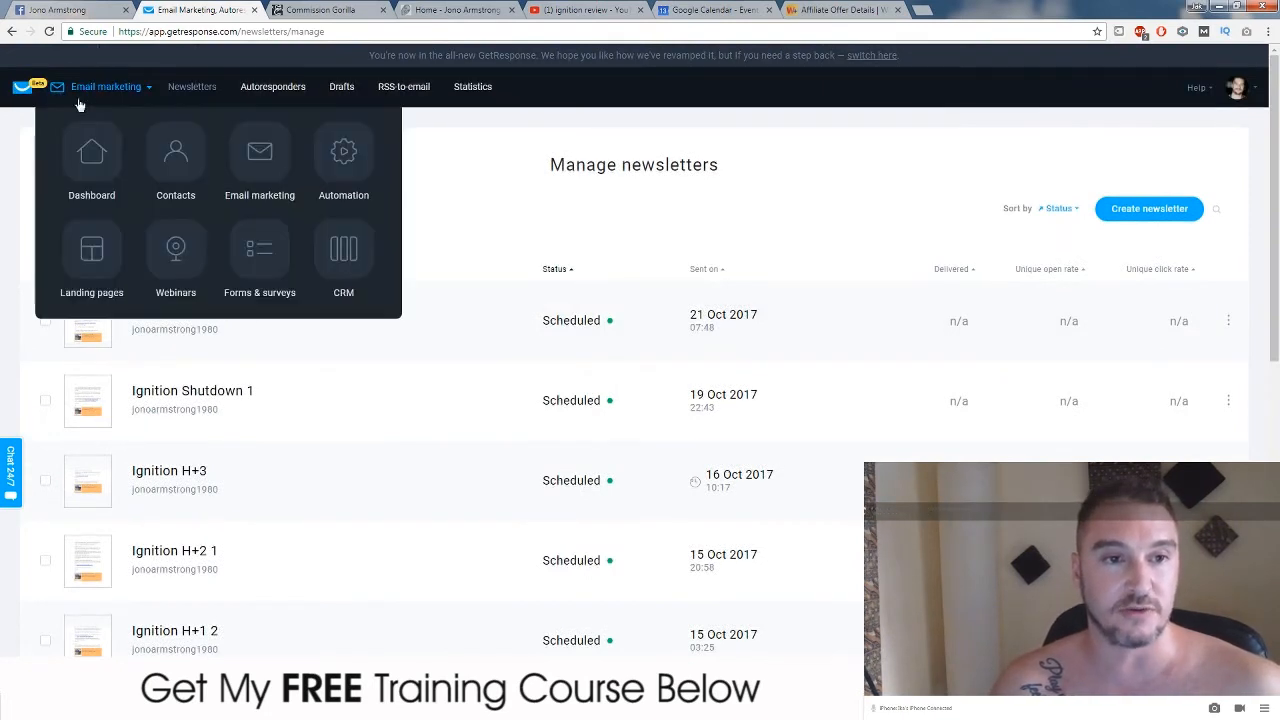
left_click(342, 156)
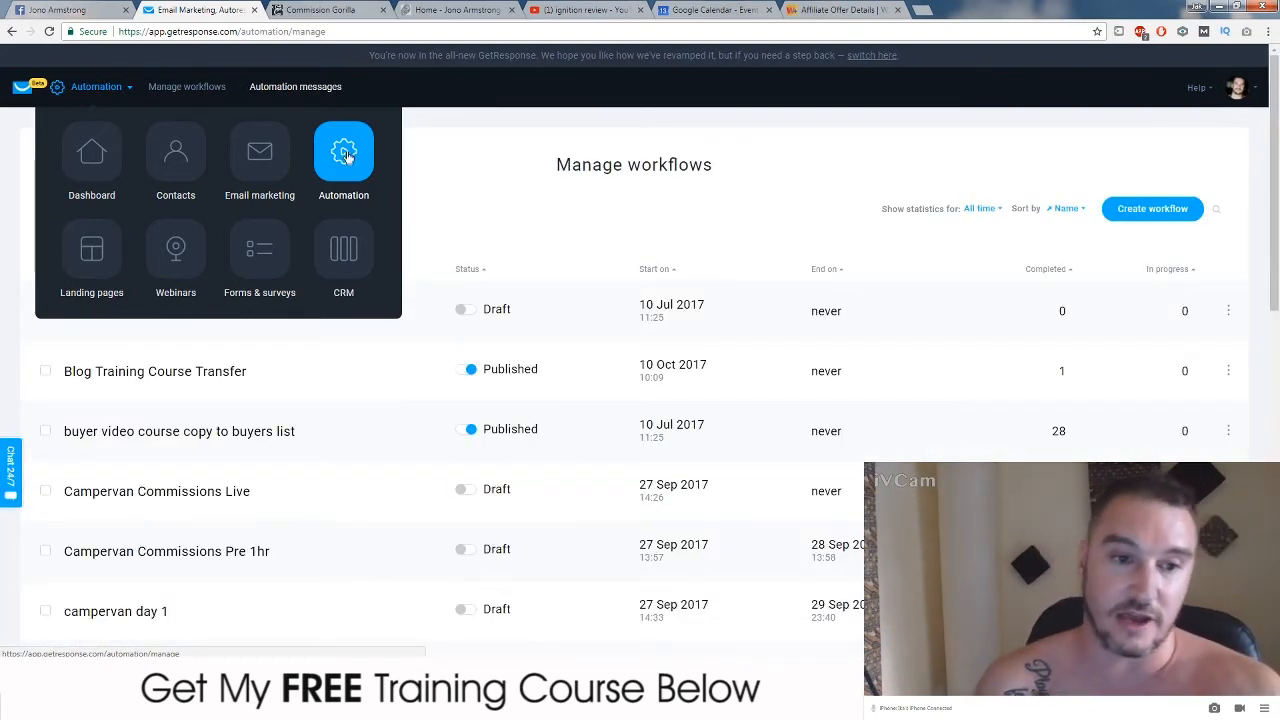
left_click(824, 272)
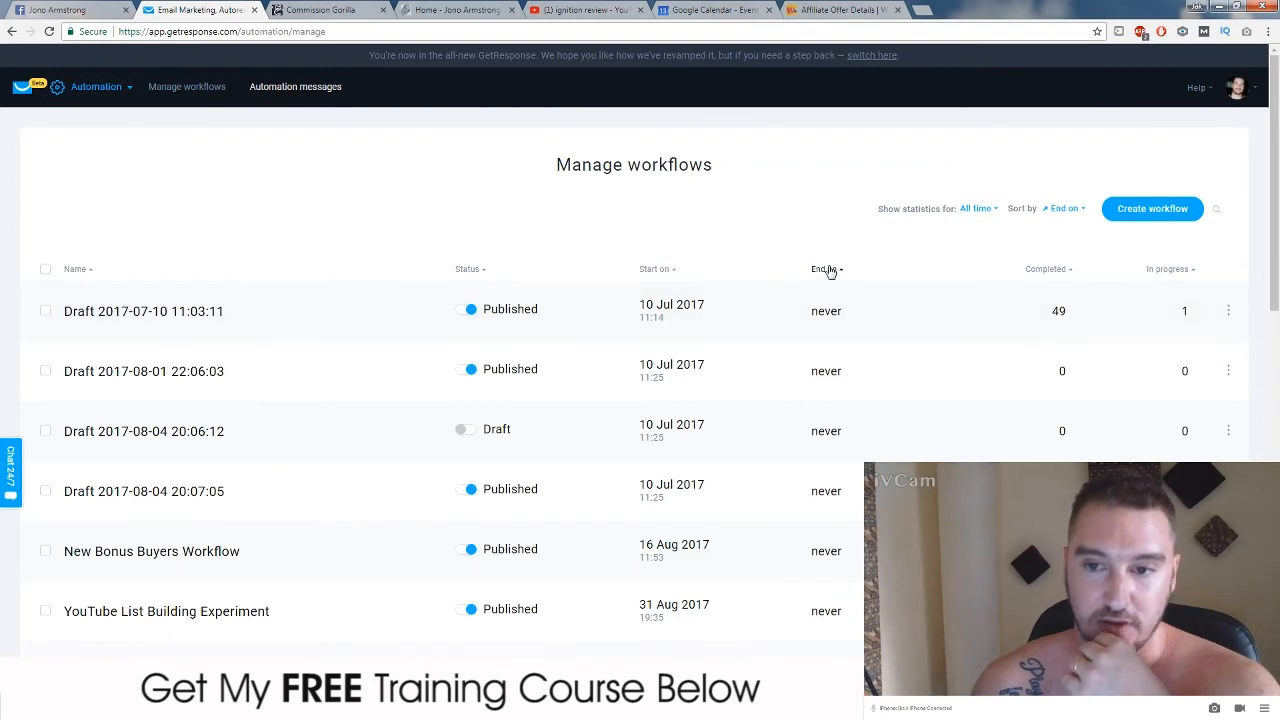
left_click(826, 272)
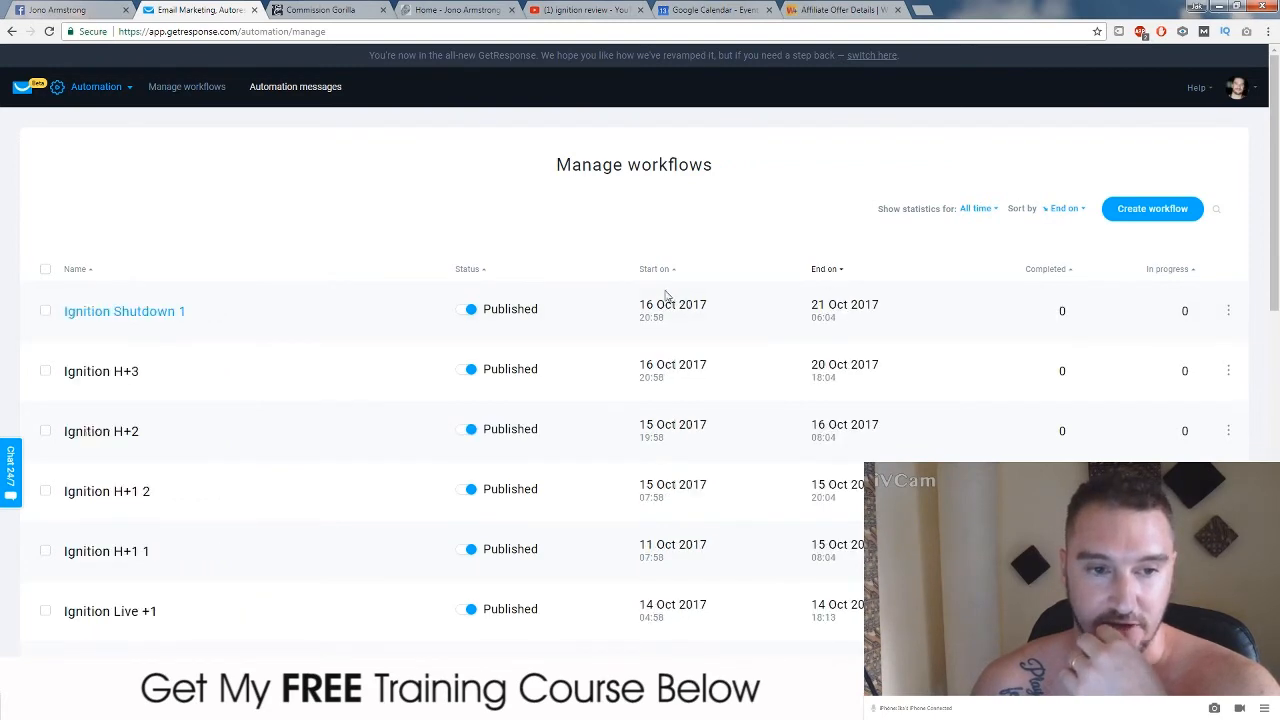
Open the Ignition Live workflow and examine how its trigger, opened-message conditions, waits and follow-up messages are connected
scroll(436, 349, "down", 2)
scroll(443, 356, "down", 1)
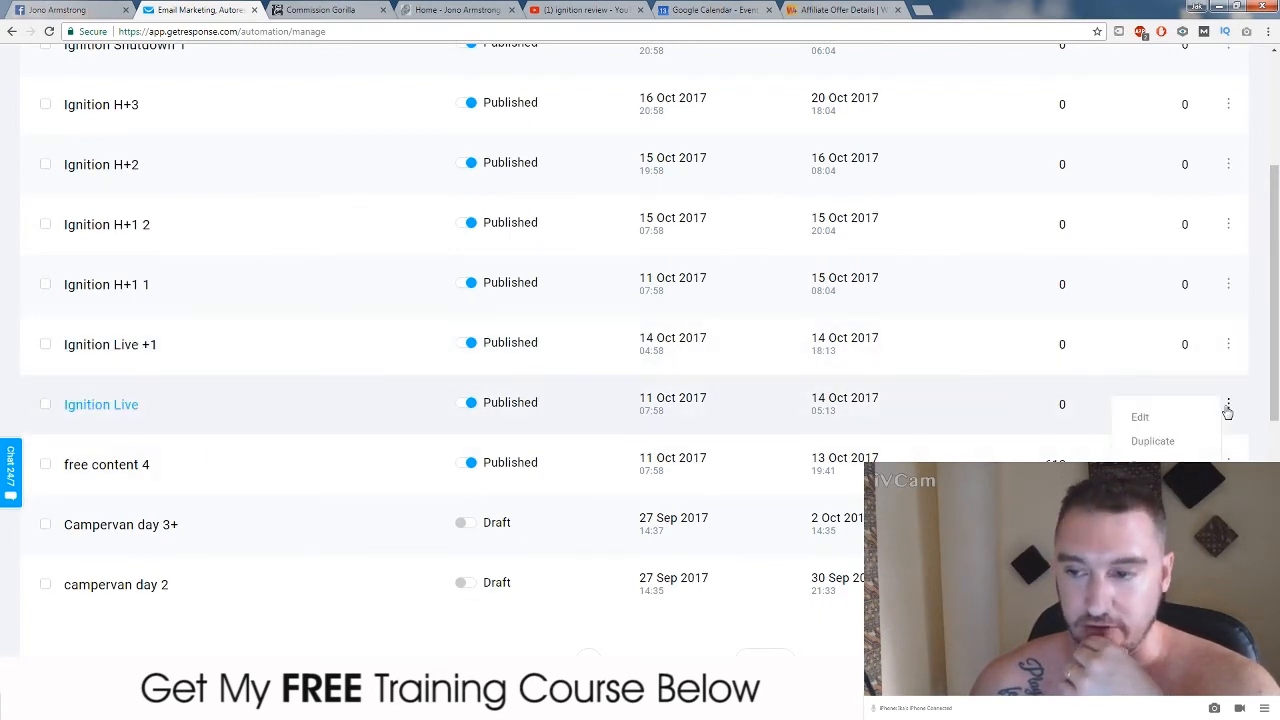
left_click(99, 410)
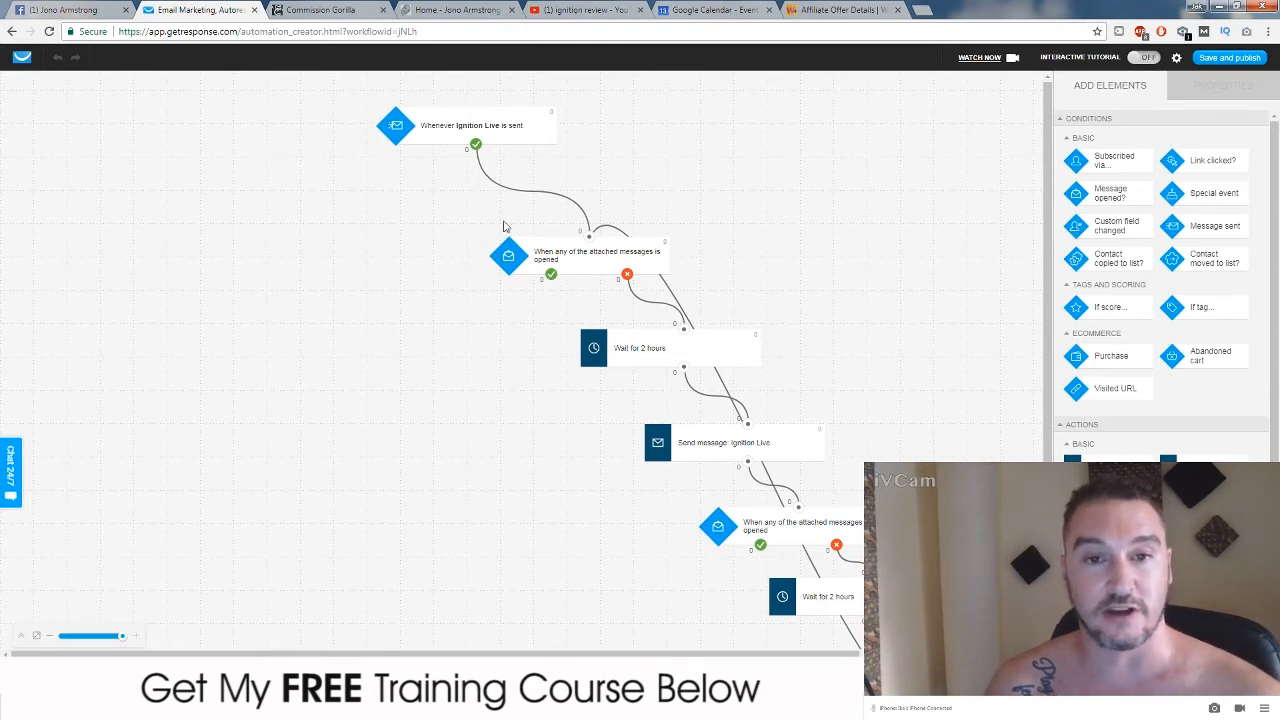
left_click(508, 131)
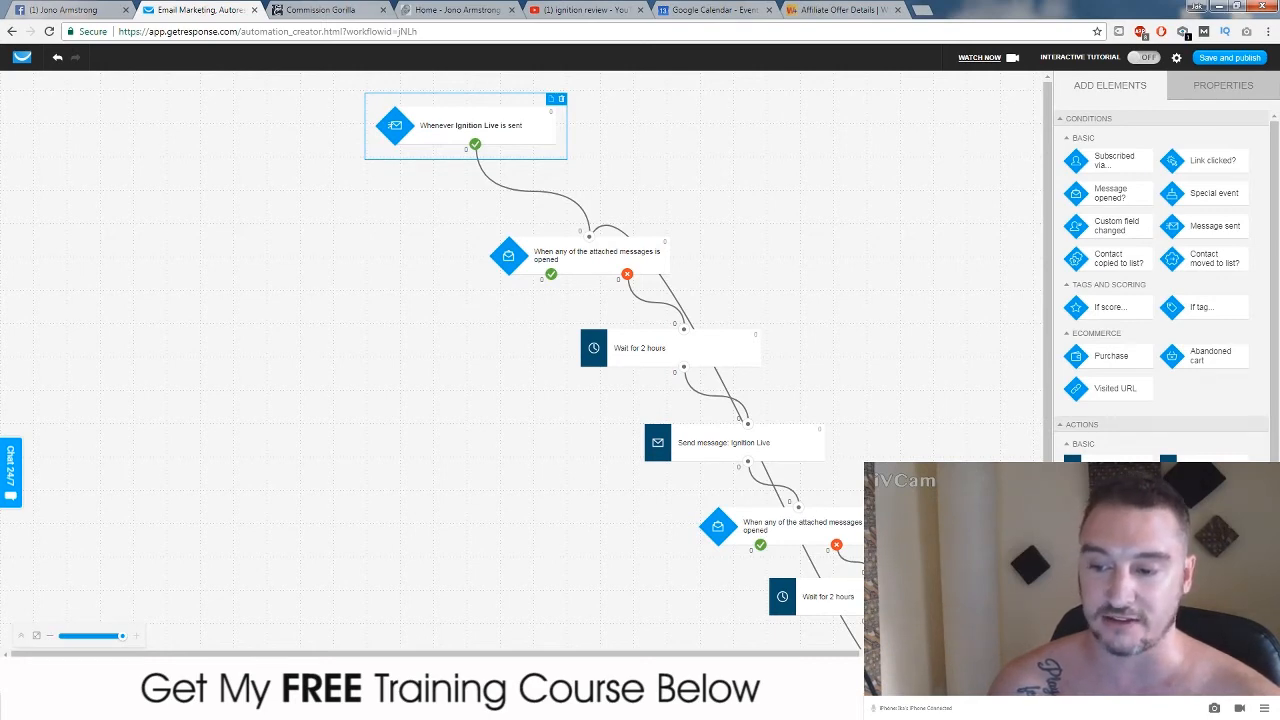
scroll(524, 360, "down", 1)
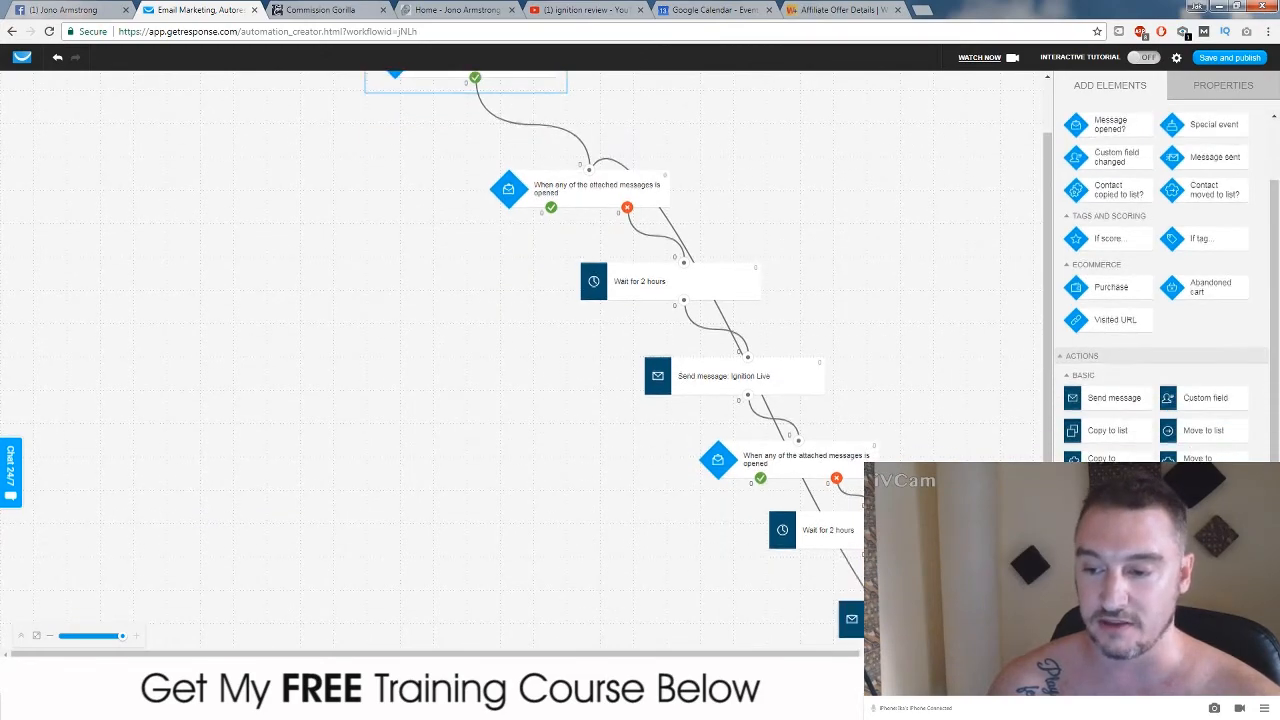
scroll(1160, 420, "up", 1)
scroll(840, 420, "up", 1)
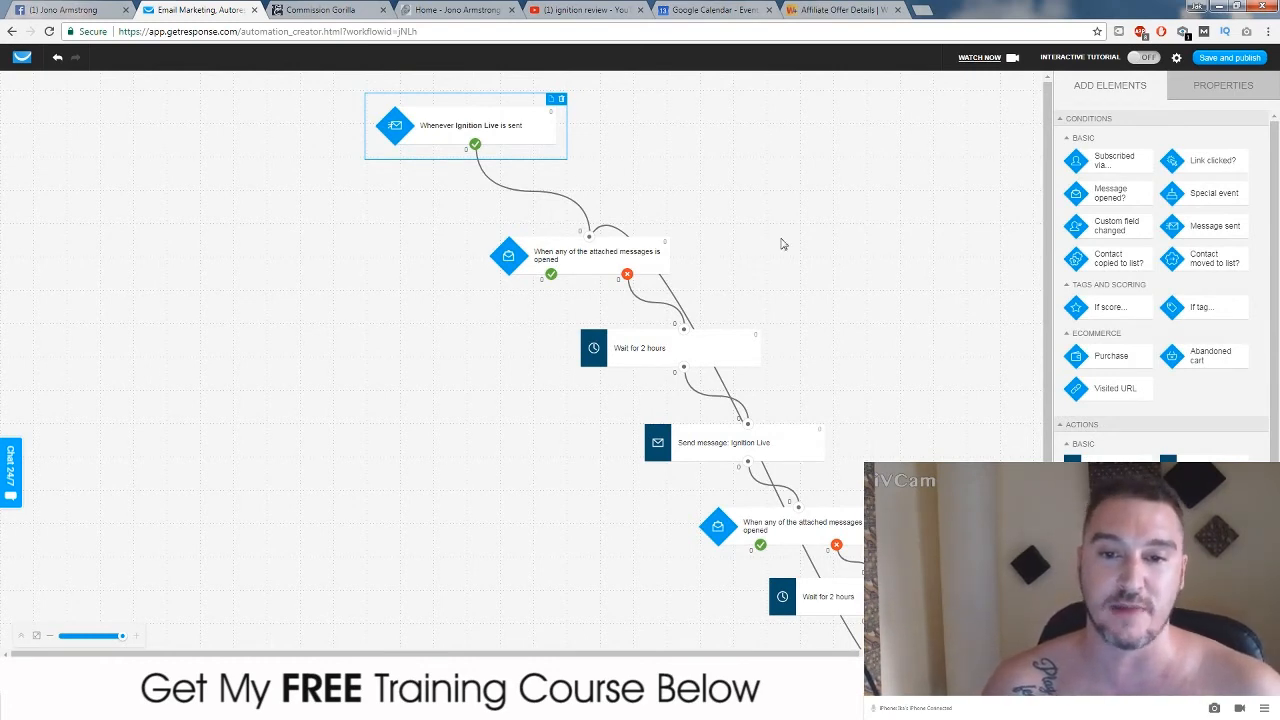
scroll(800, 250, "down", 1)
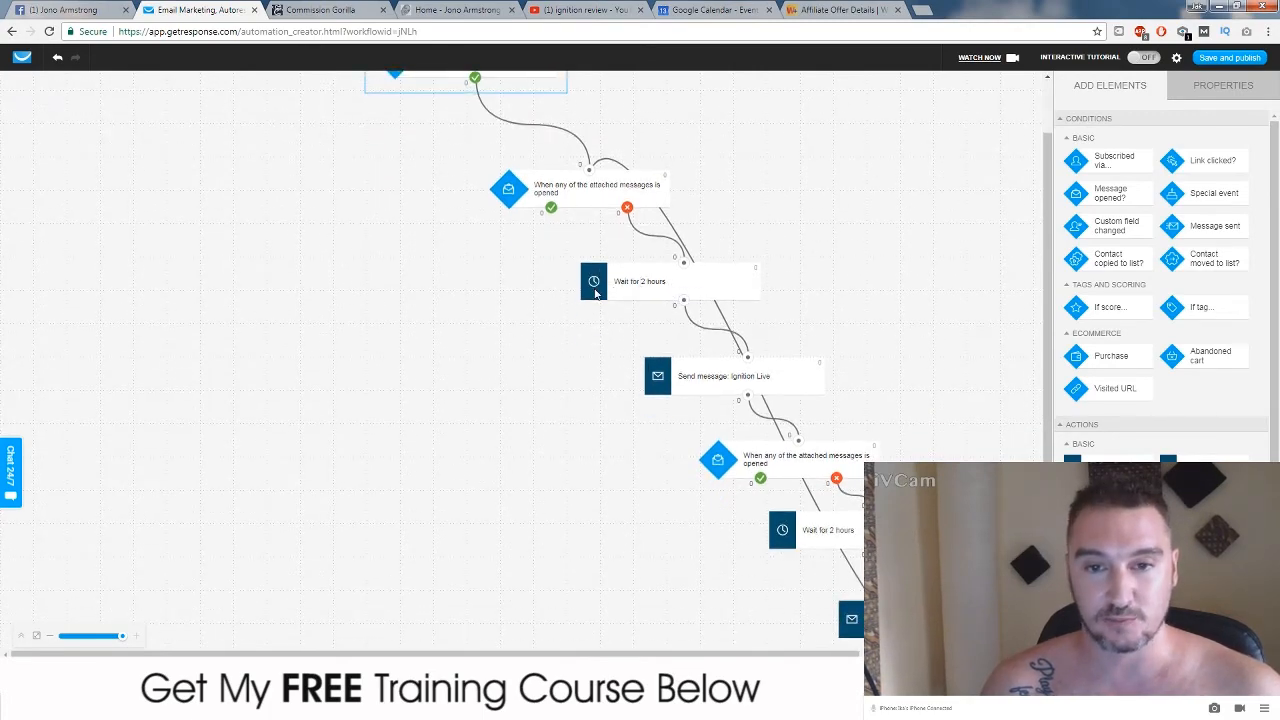
scroll(483, 346, "up", 1)
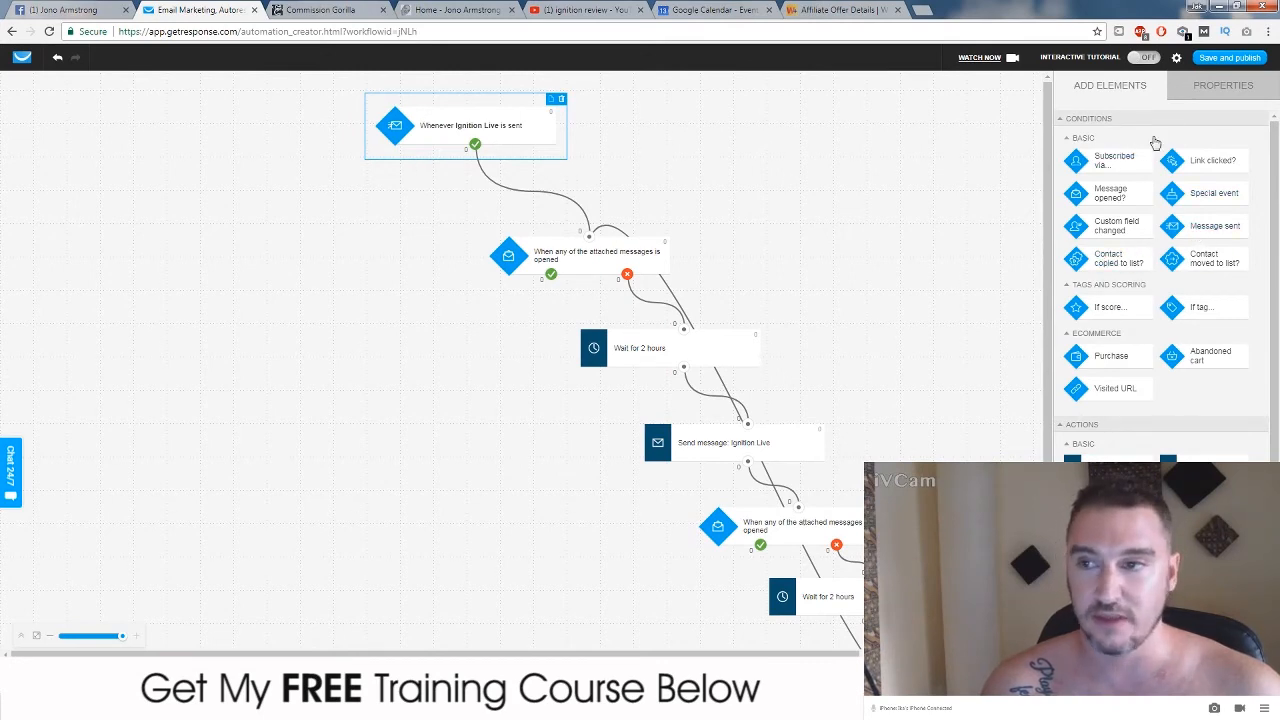
Examine the properties of the Ignition Live sent trigger, the first message-opened condition and the wait that follows it
left_click(1213, 89)
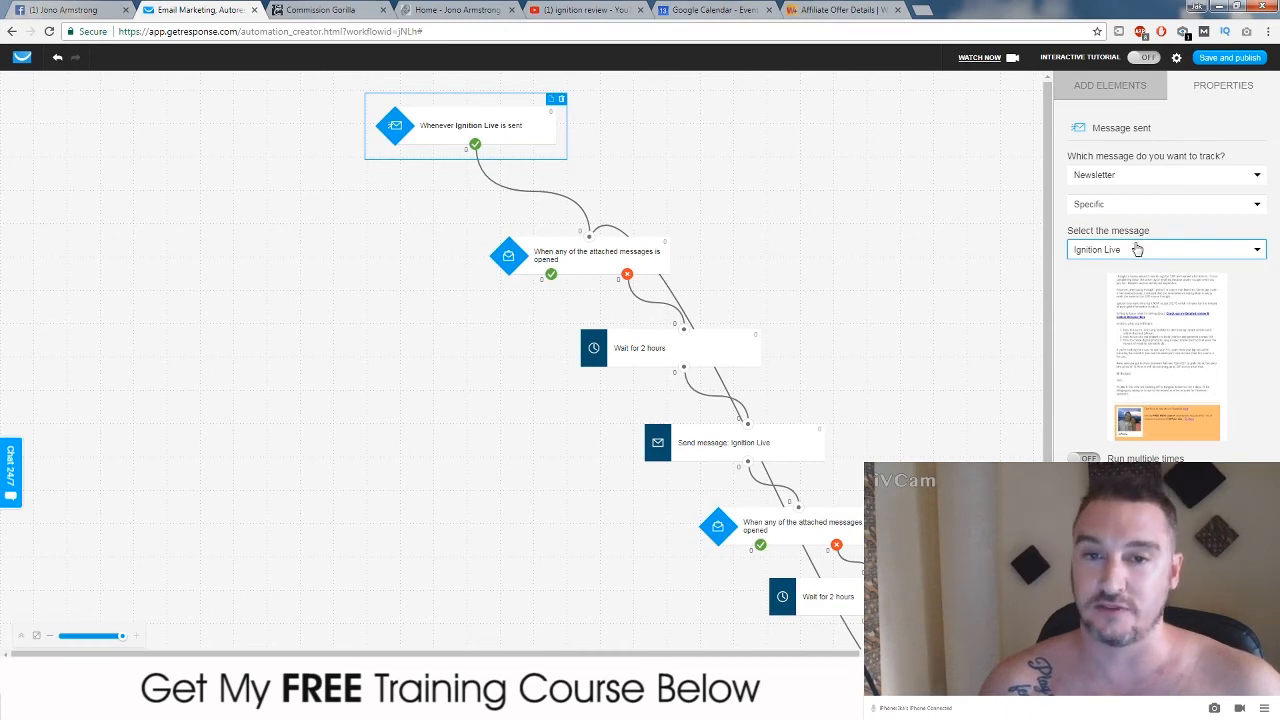
left_click(592, 262)
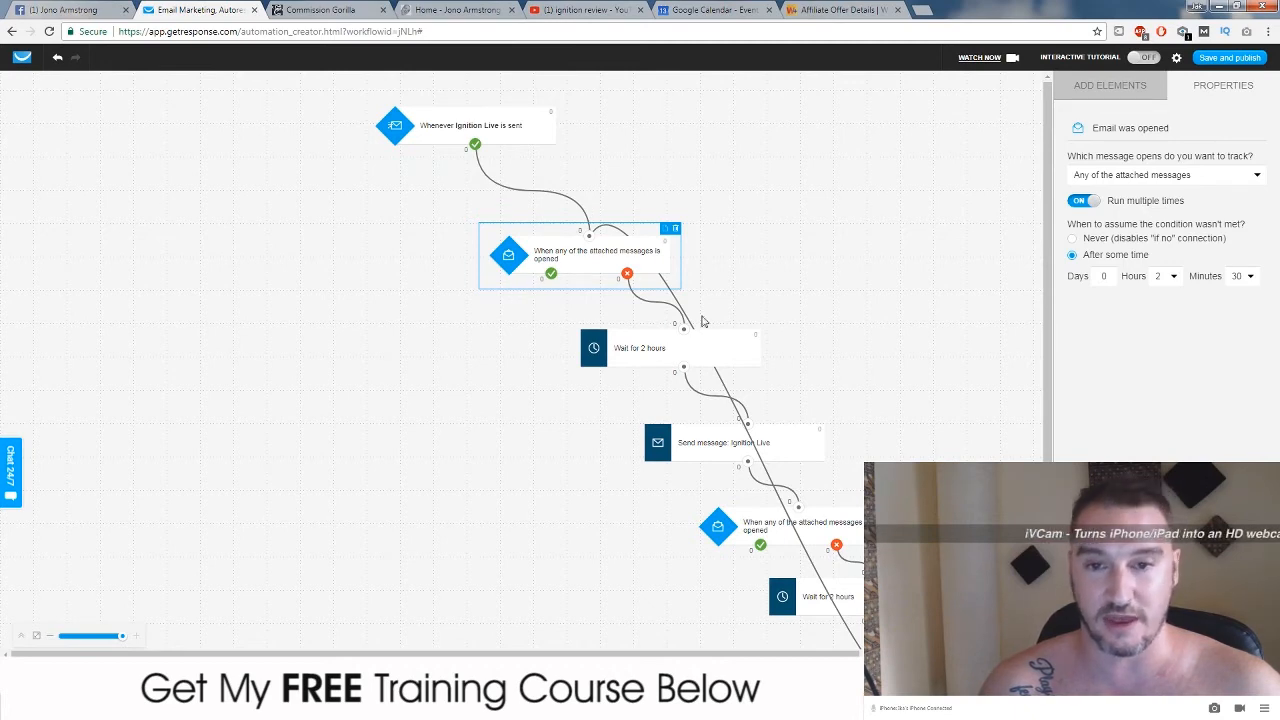
scroll(643, 290, "down", 1)
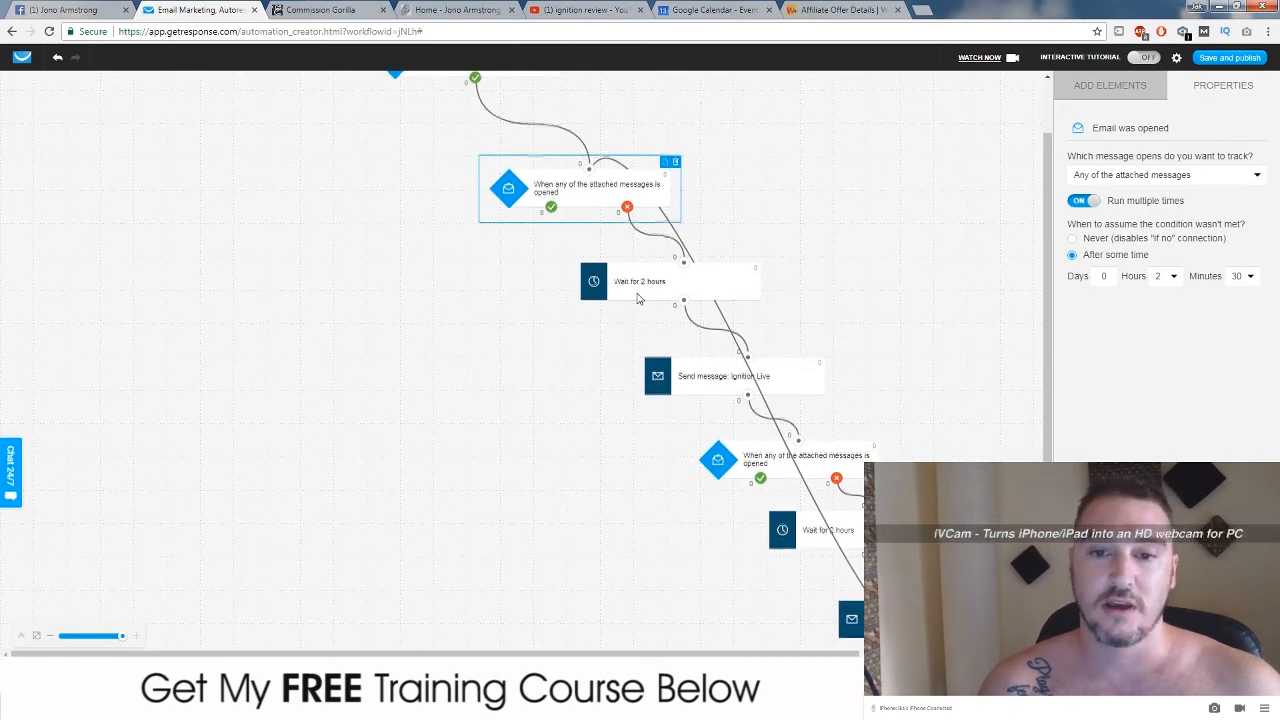
left_click(646, 297)
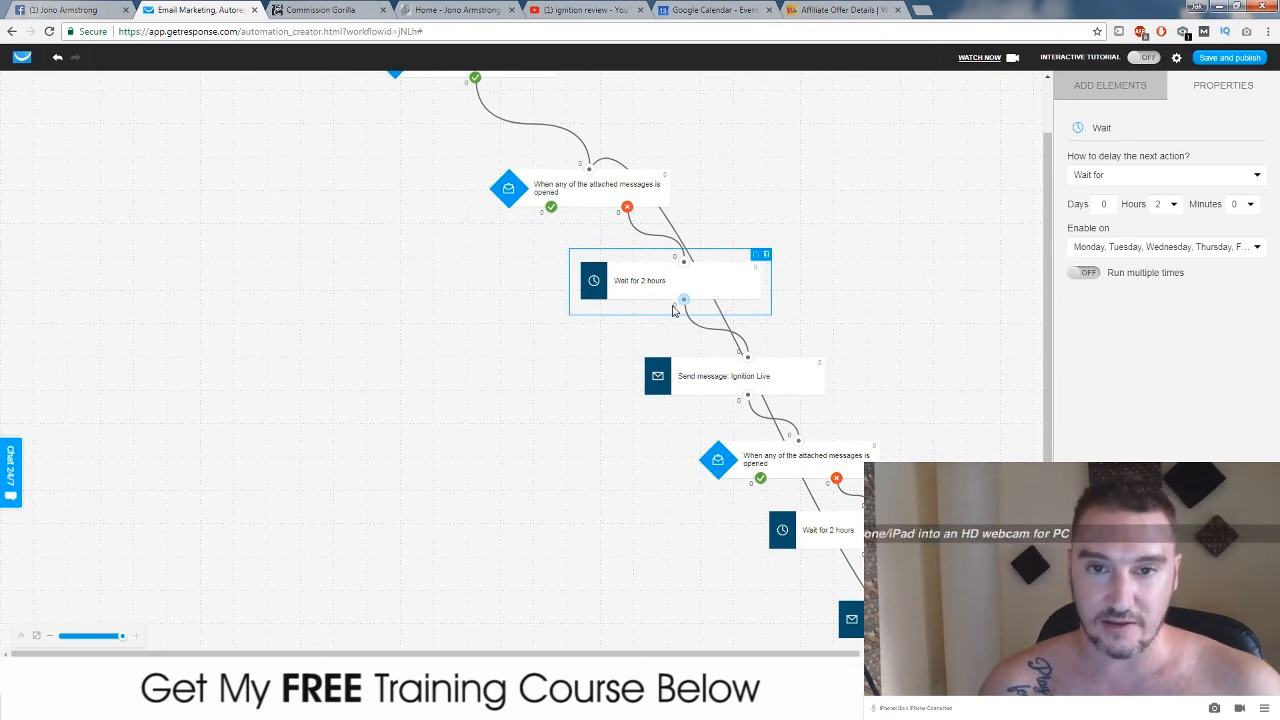
scroll(600, 250, "up", 1)
left_click(470, 124)
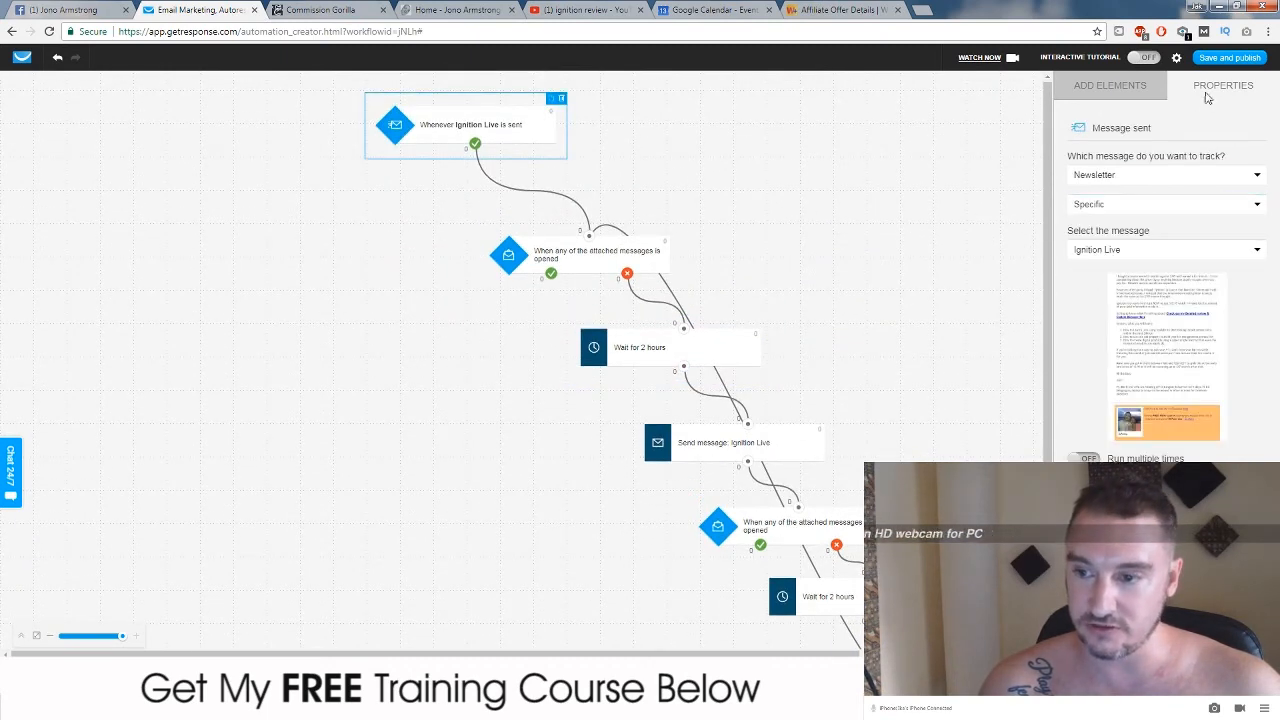
left_click(600, 256)
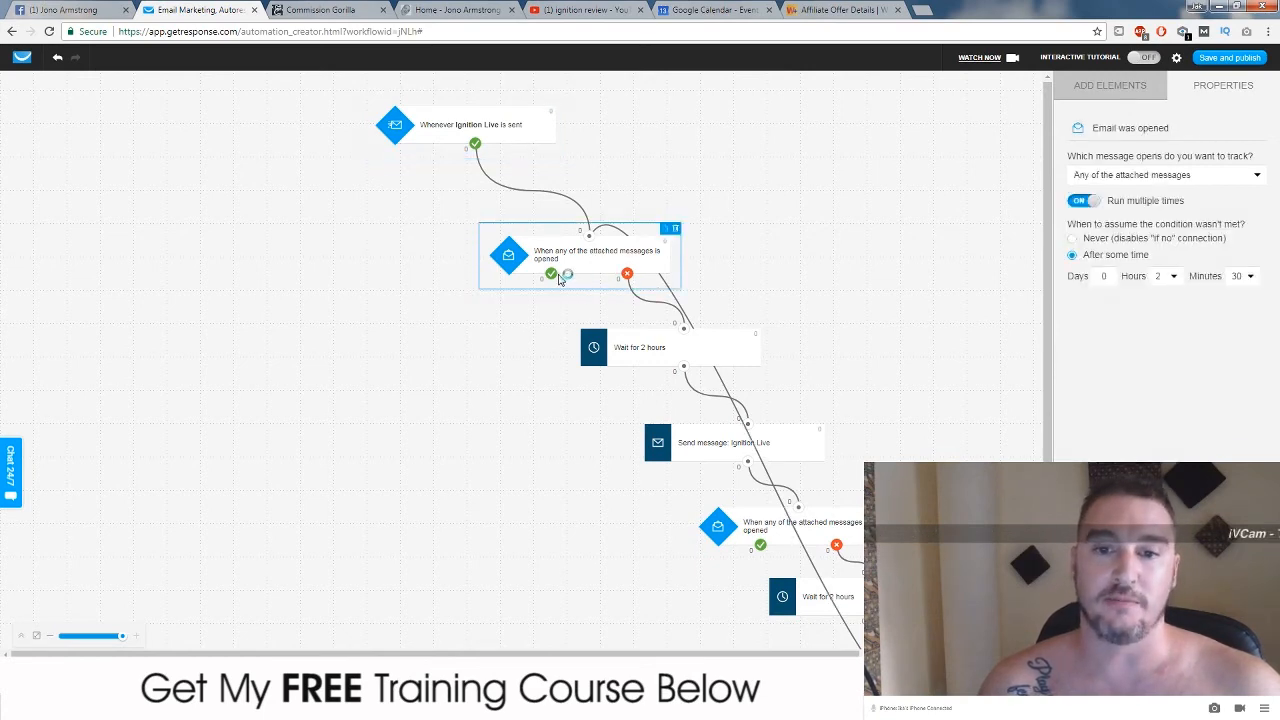
Look over the available workflow elements and compare them with the properties of the selected message-opened condition
left_click(1100, 88)
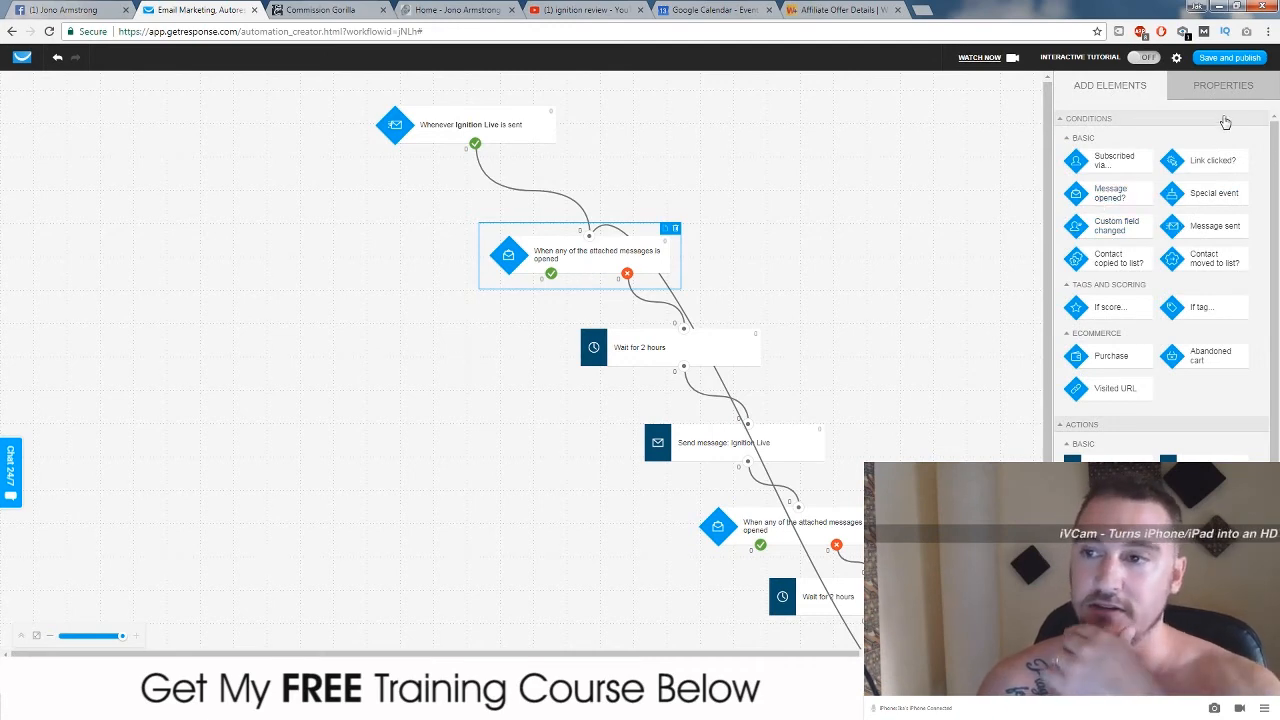
left_click(1222, 86)
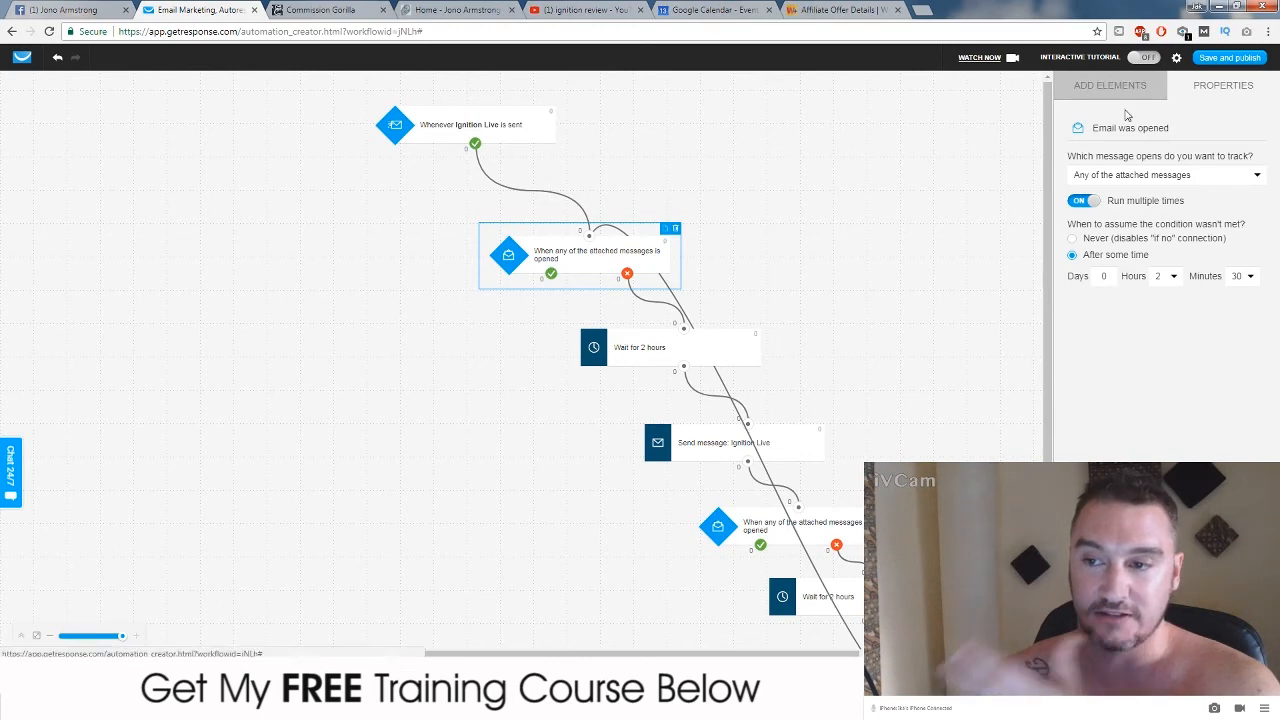
left_click(1090, 88)
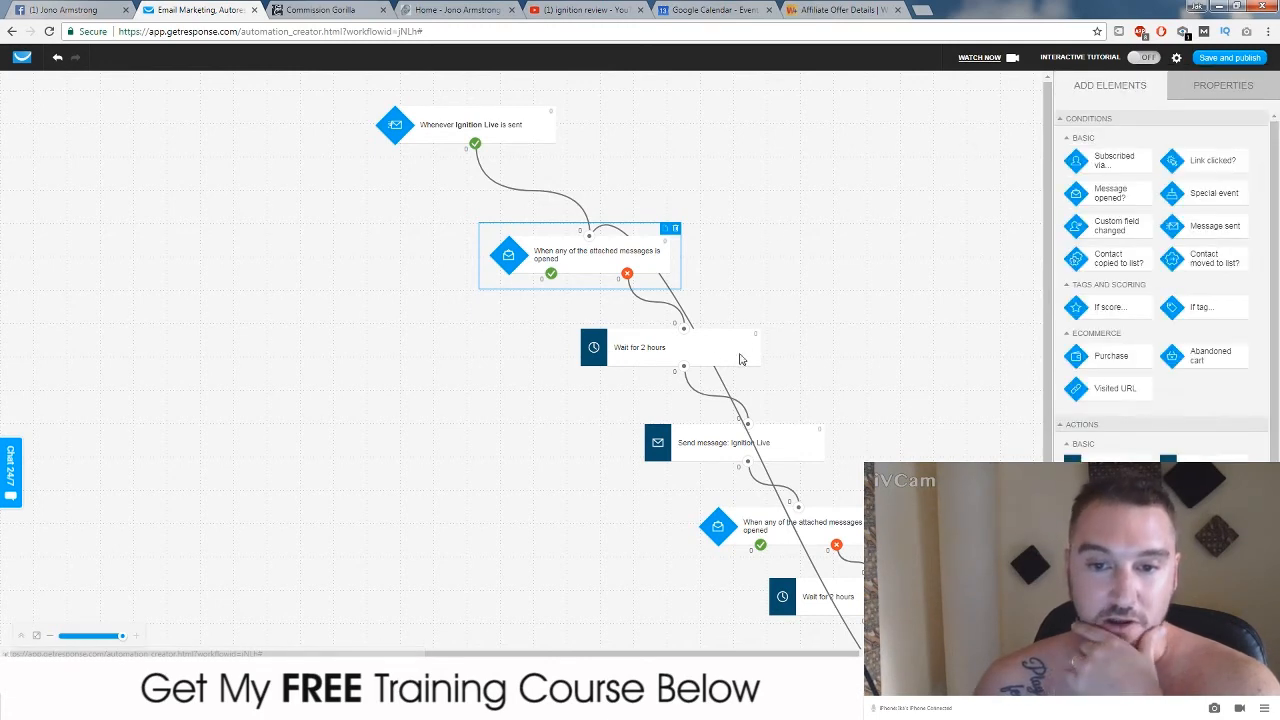
Check when the first message-opened condition is assumed unmet, and the delay settings of the wait element after it
left_click(715, 357)
scroll(560, 224, "down", 1)
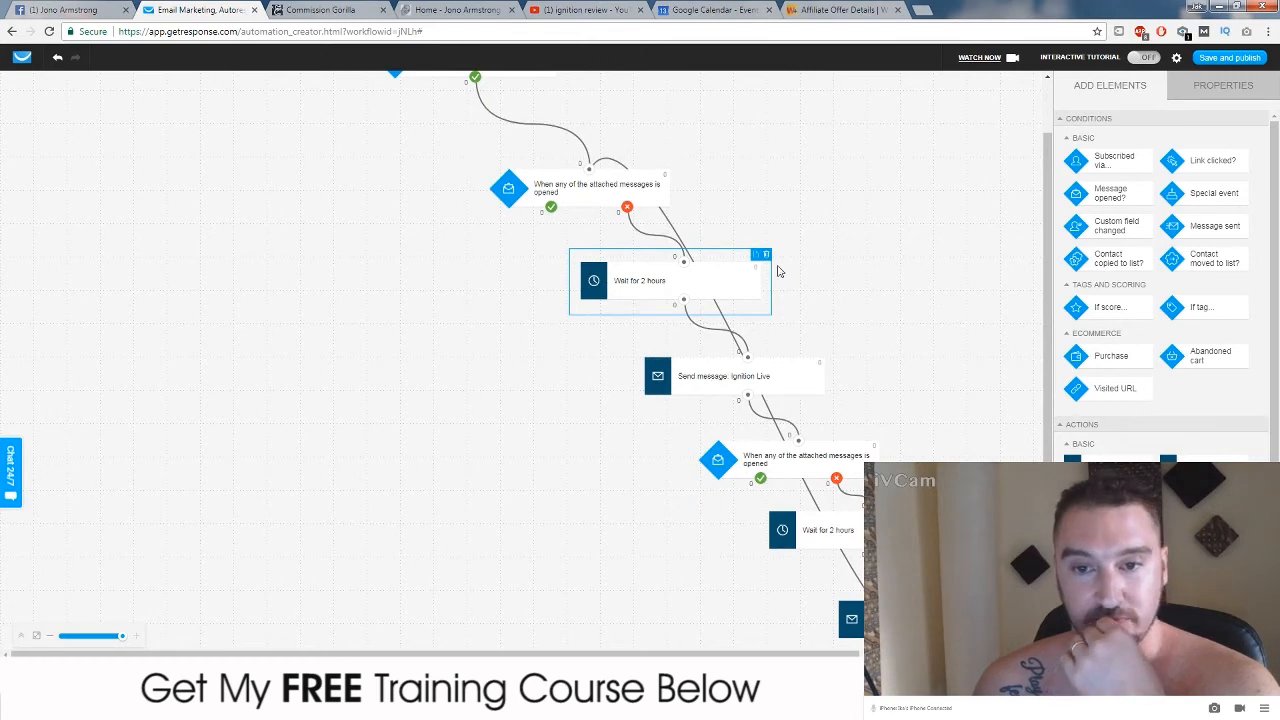
scroll(649, 174, "down", 1)
left_click(606, 125)
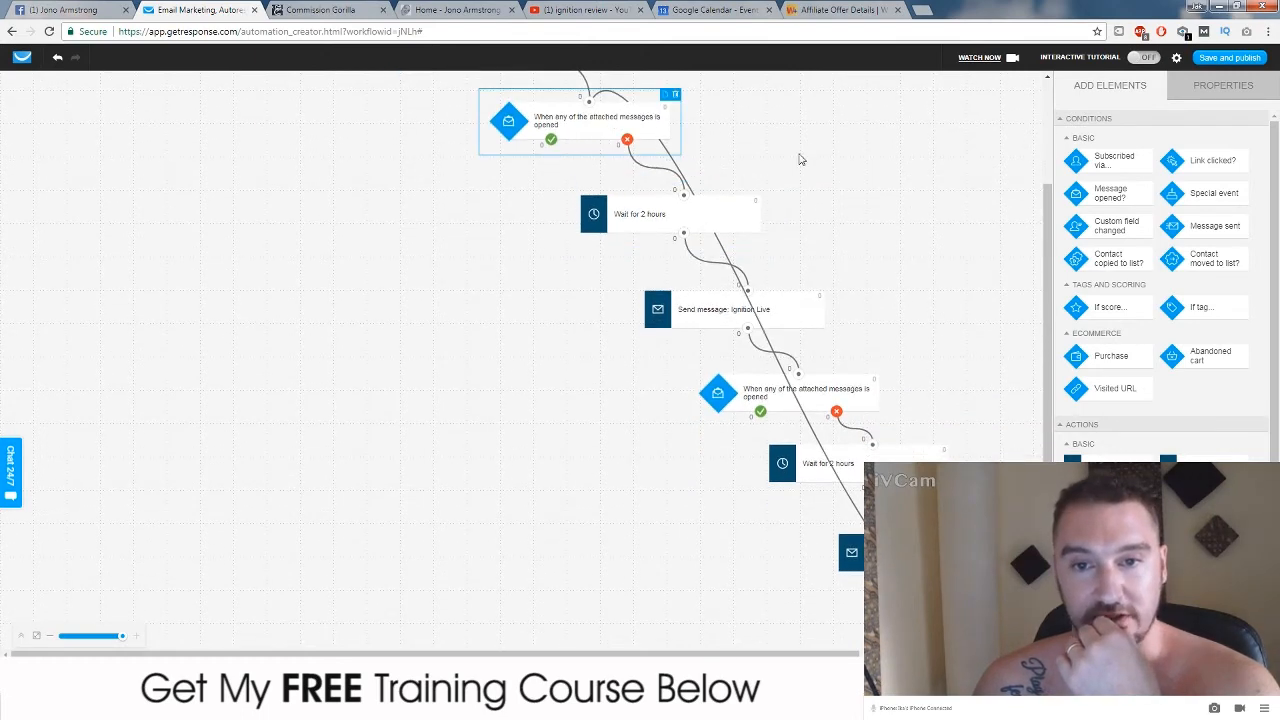
left_click(1205, 98)
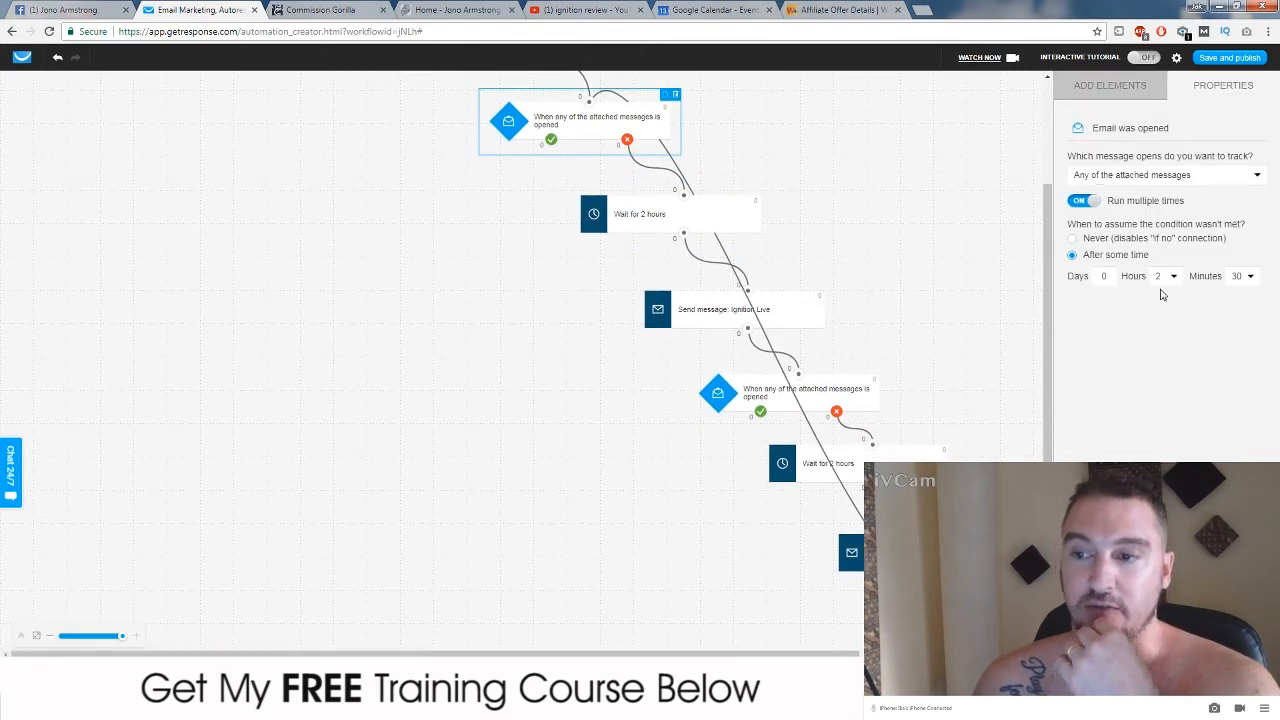
left_click(725, 225)
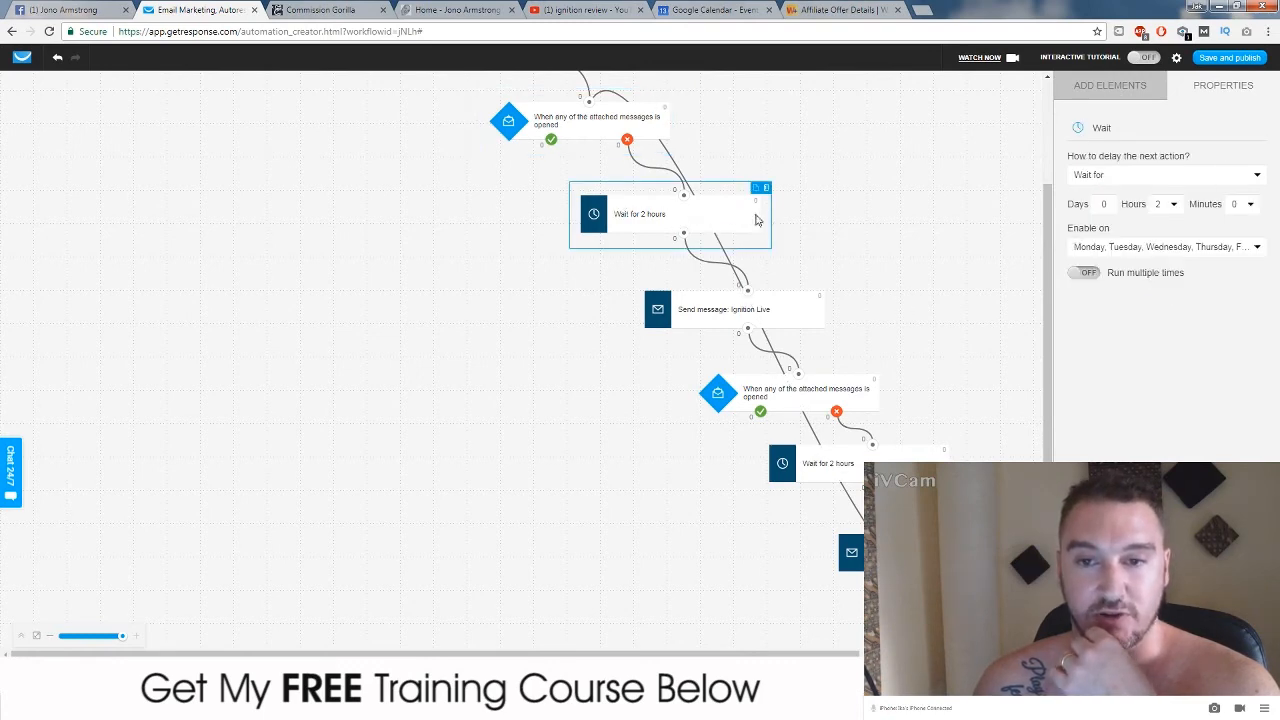
Examine the Ignition Live send-message actions, including the message layout sources that can be chosen for the first one
scroll(779, 313, "down", 1)
left_click(793, 309)
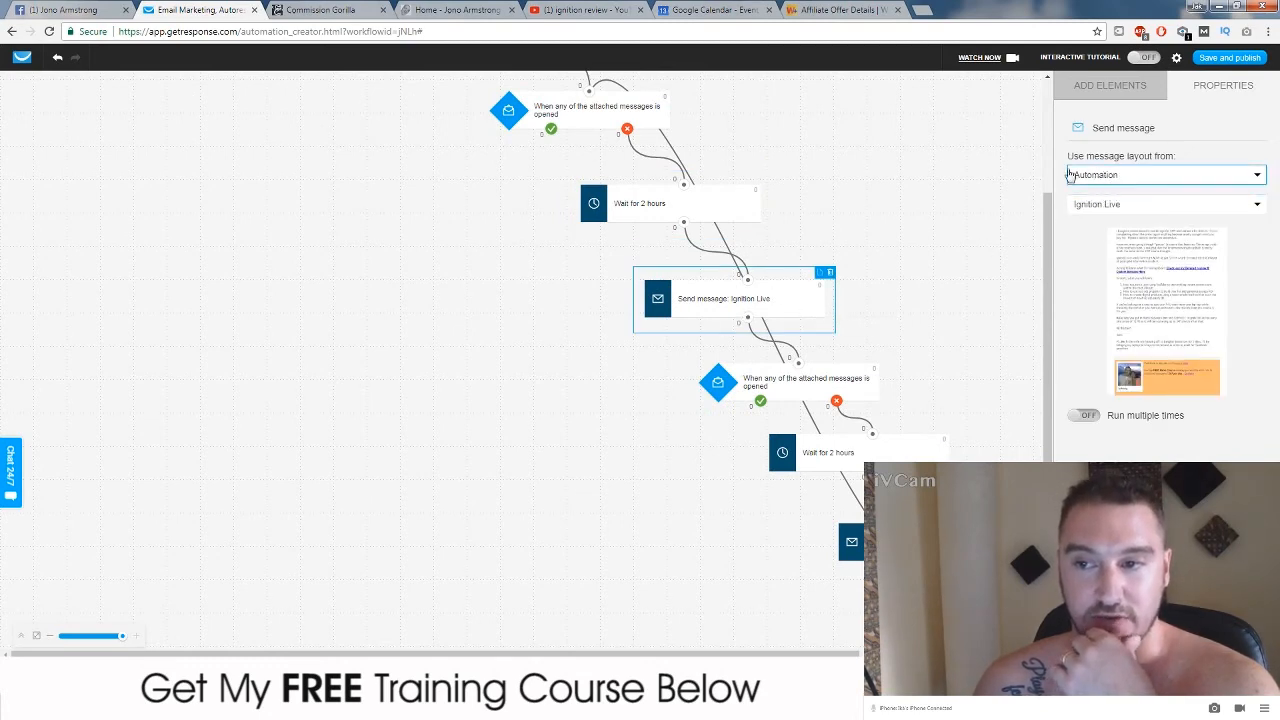
left_click(1120, 174)
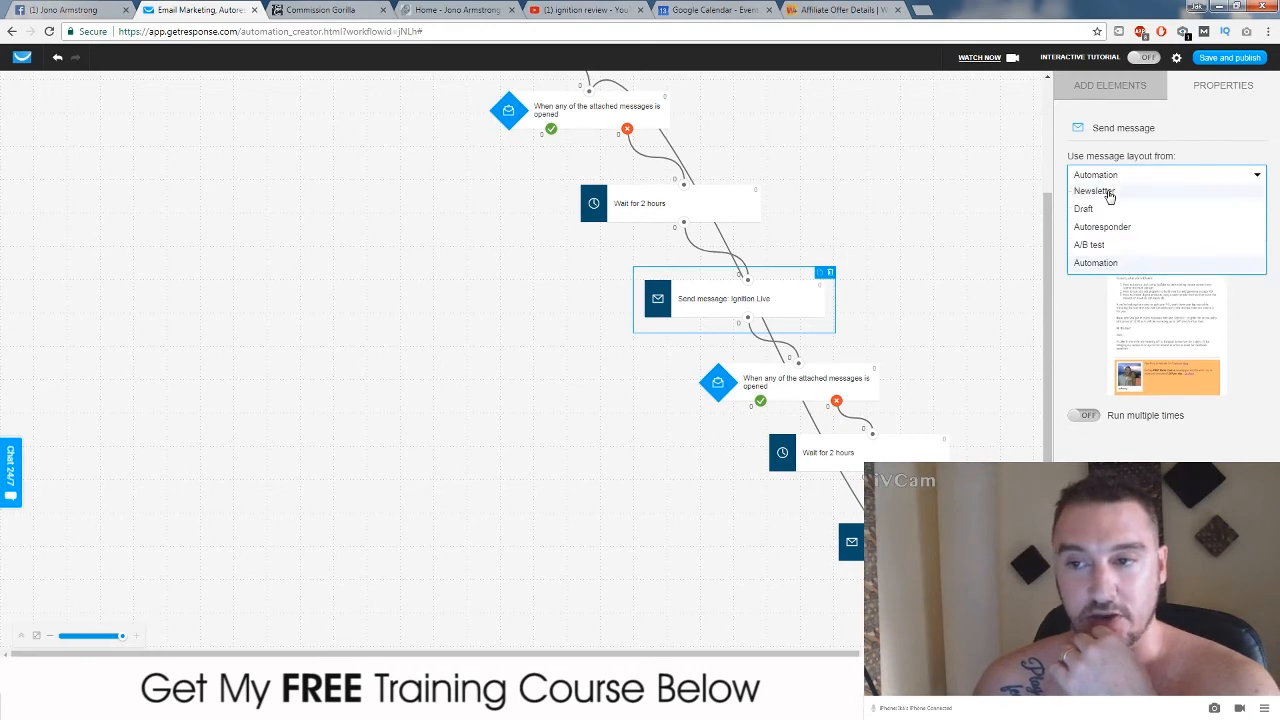
left_click(1112, 177)
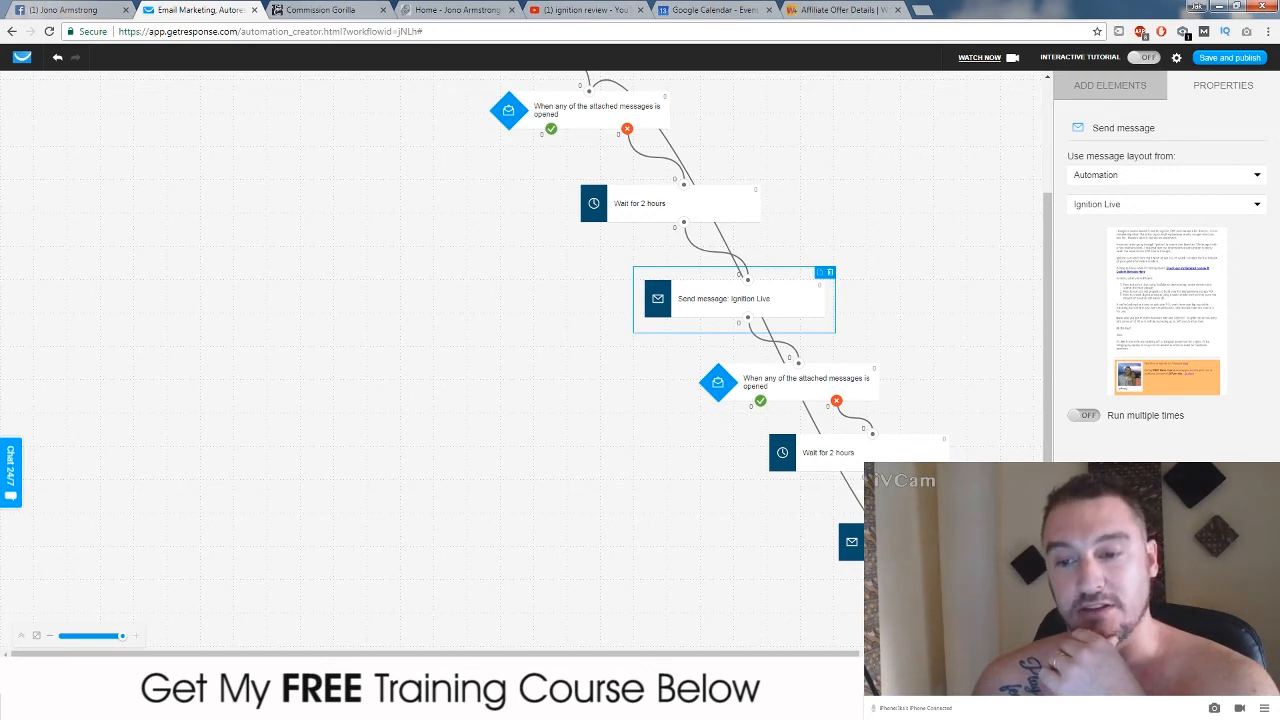
left_click(910, 542)
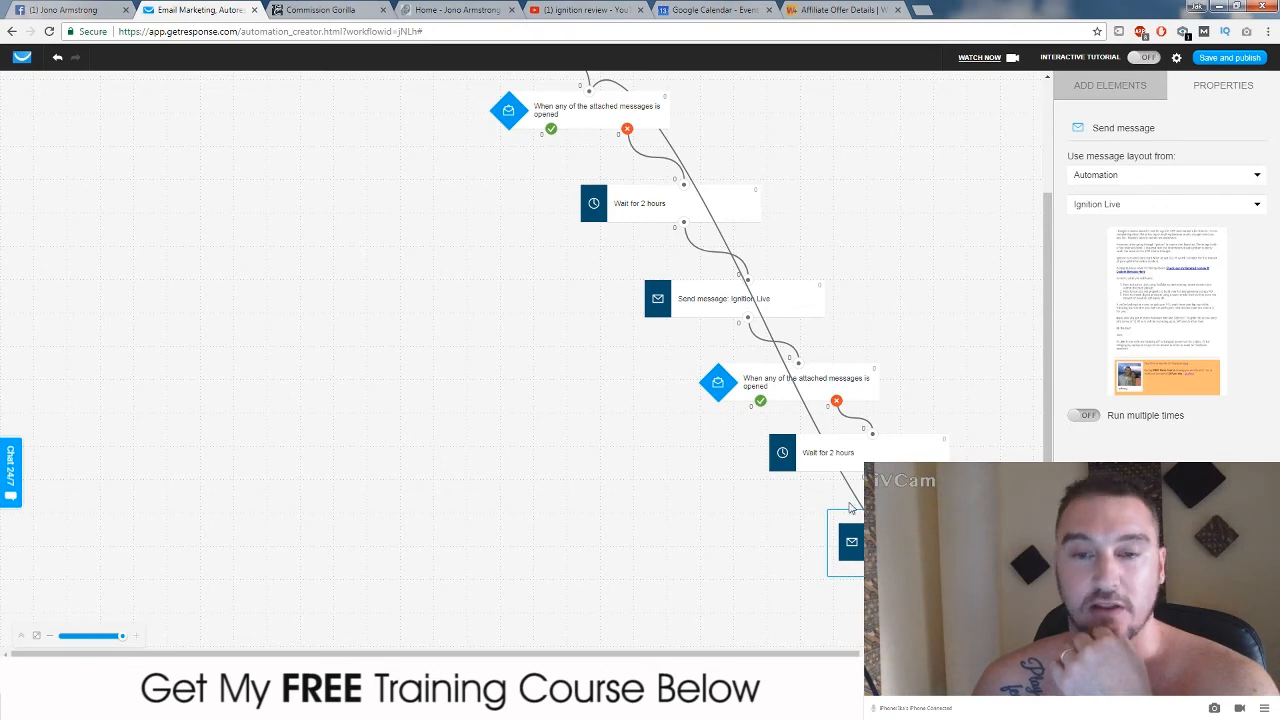
scroll(845, 508, "up", 3)
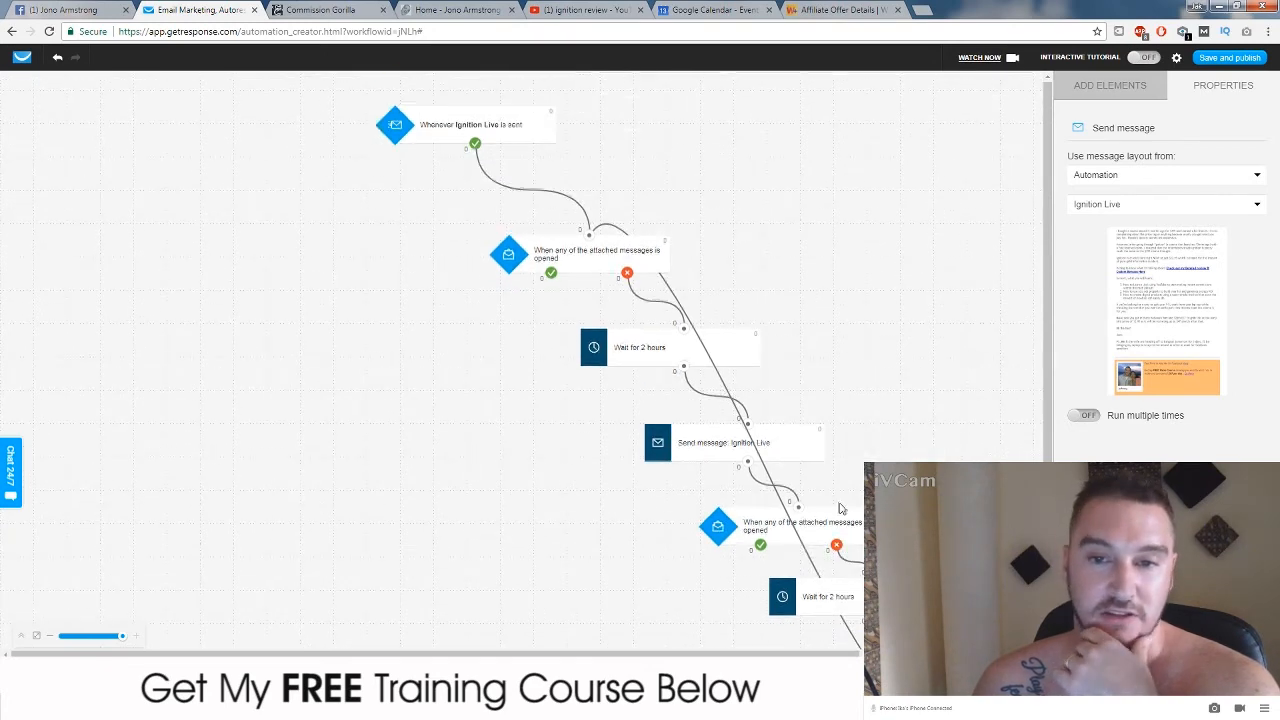
left_click(1176, 57)
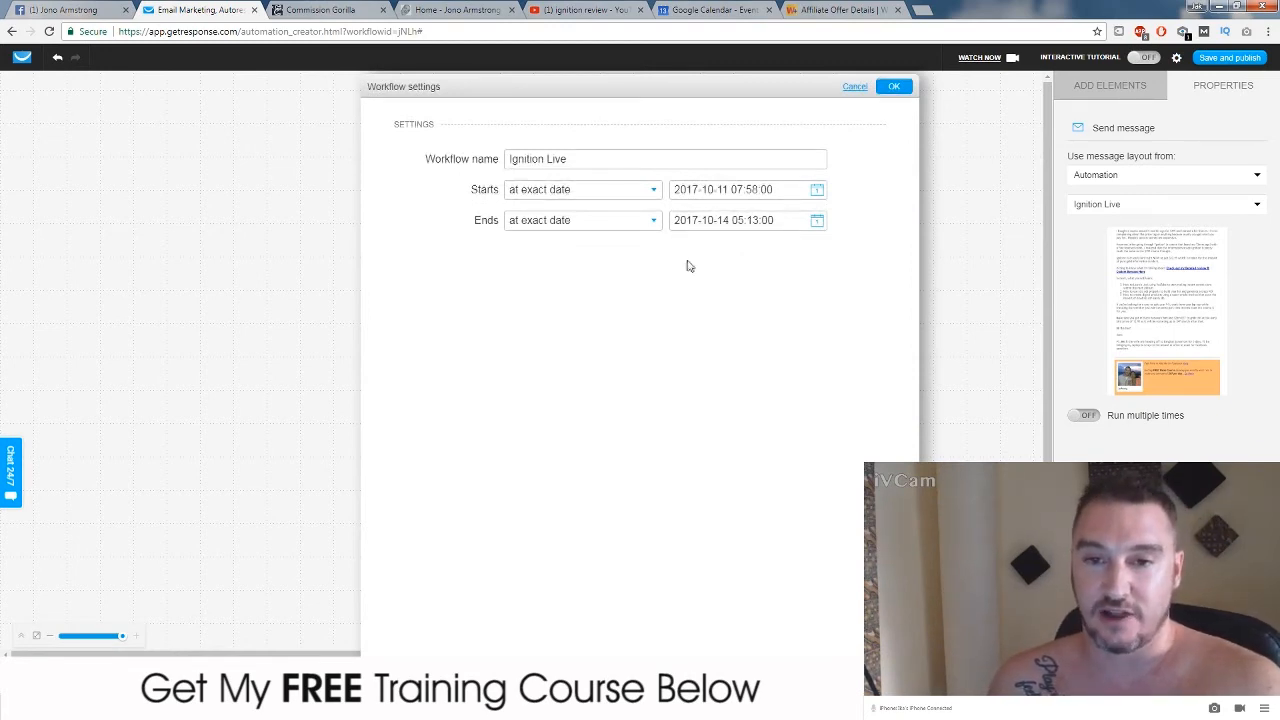
left_click(758, 193)
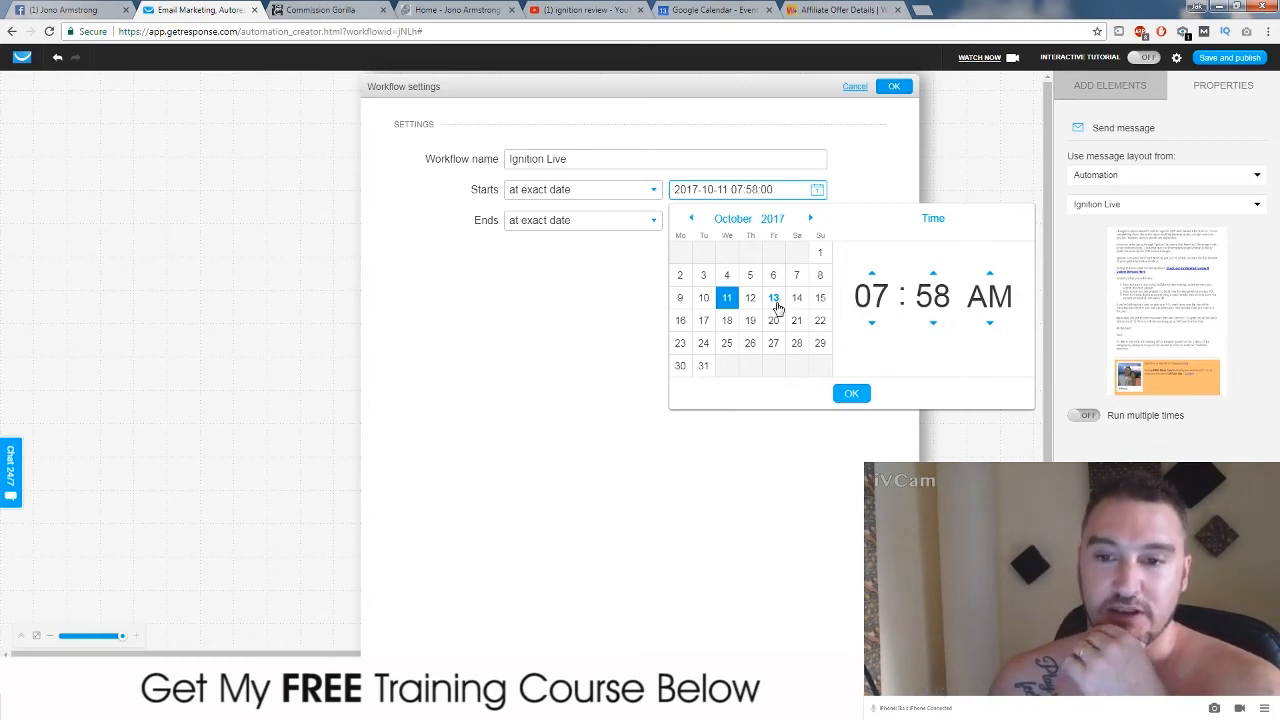
left_click(851, 396)
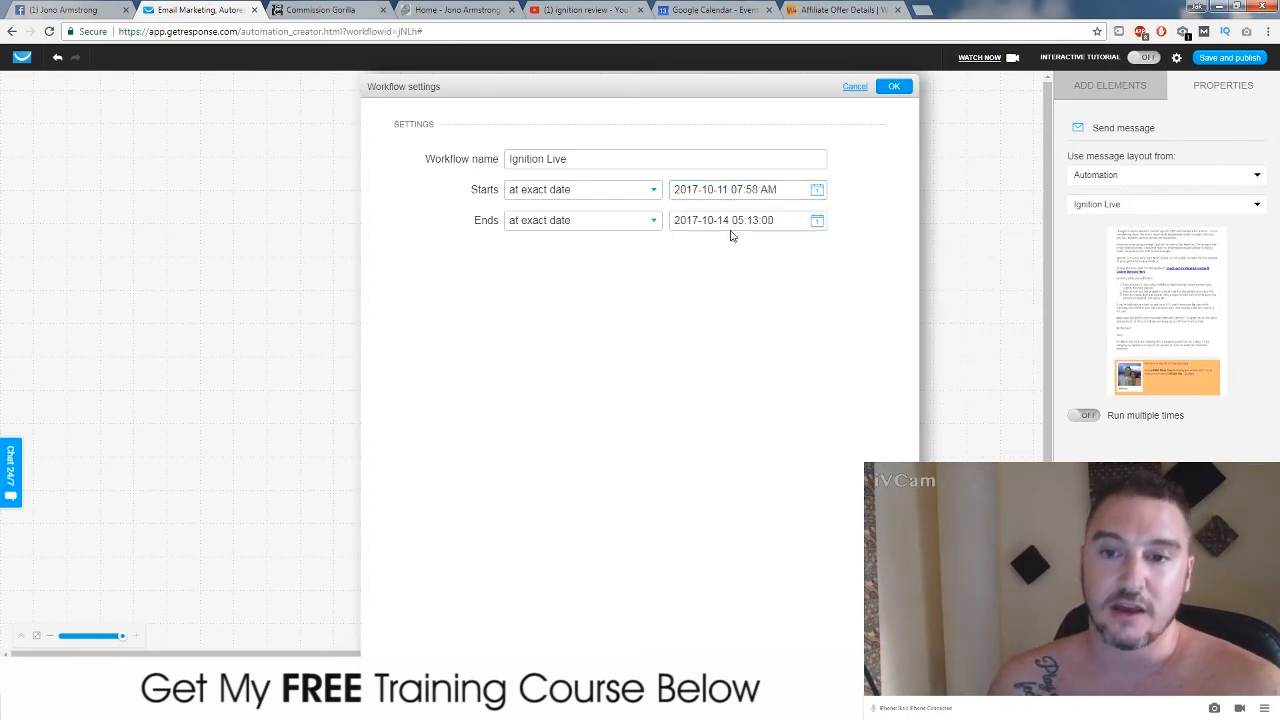
left_click(817, 222)
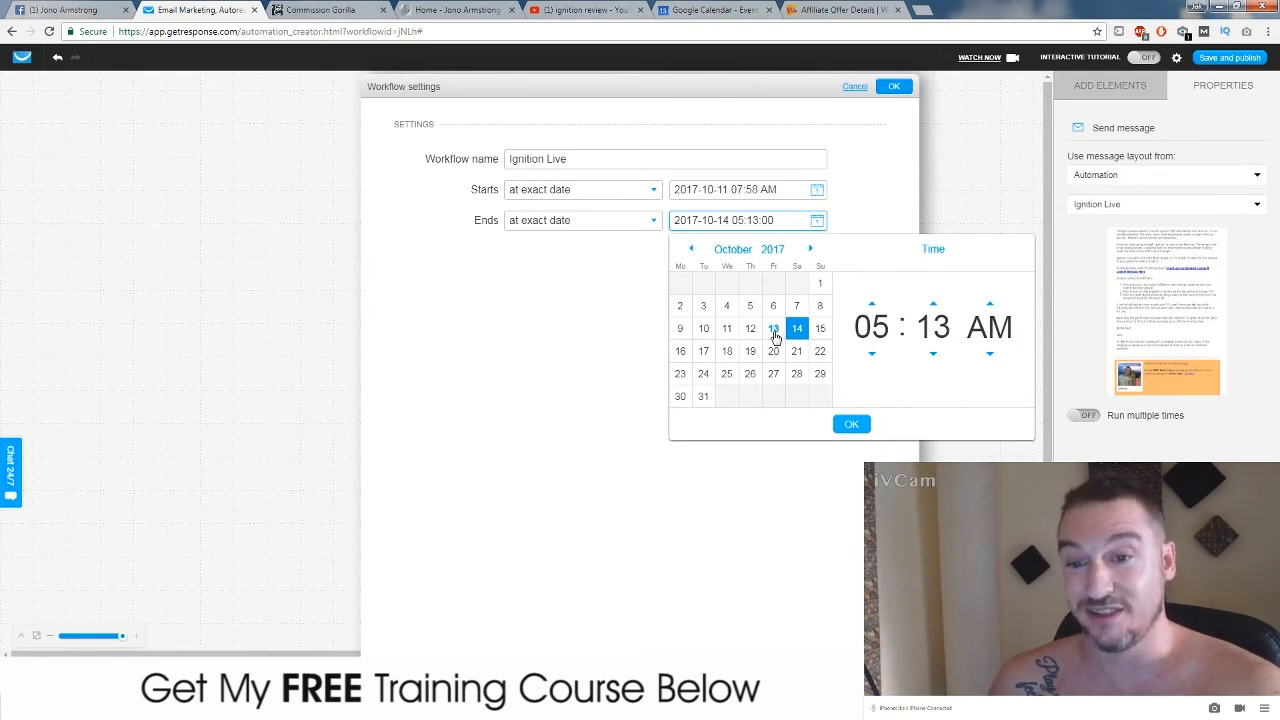
left_click(854, 424)
left_click(894, 86)
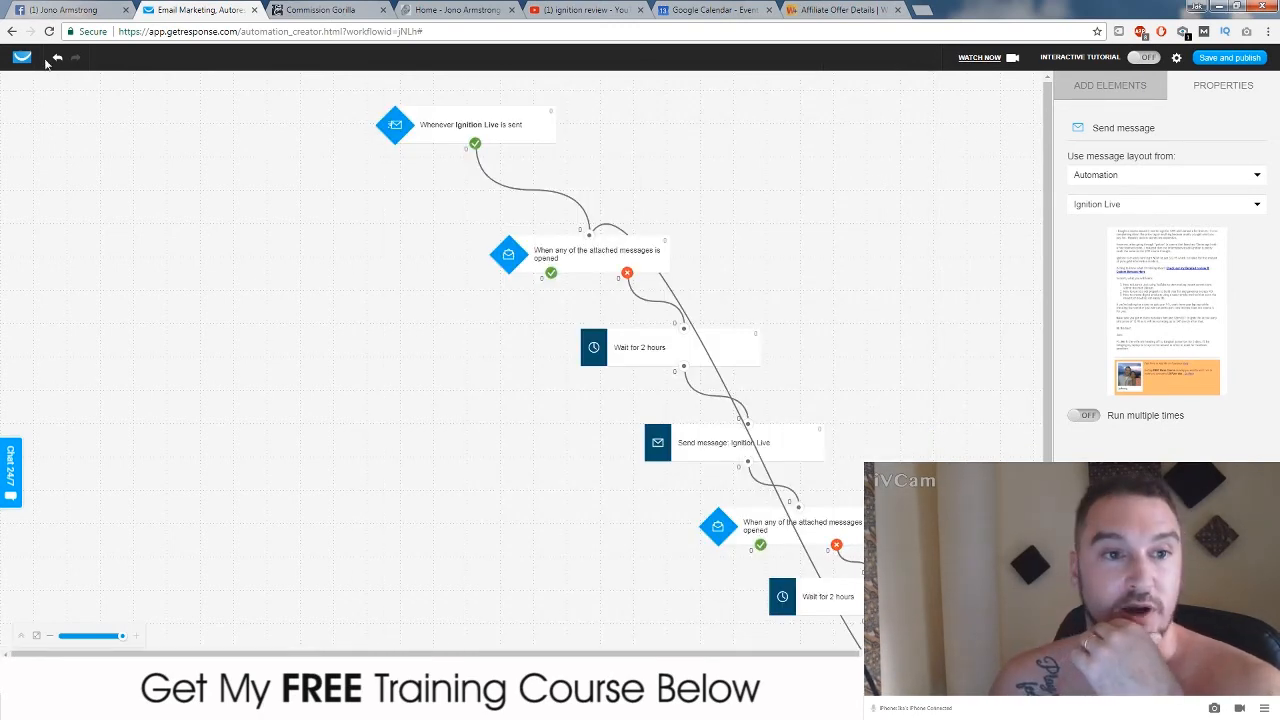
mouse_move(58, 60)
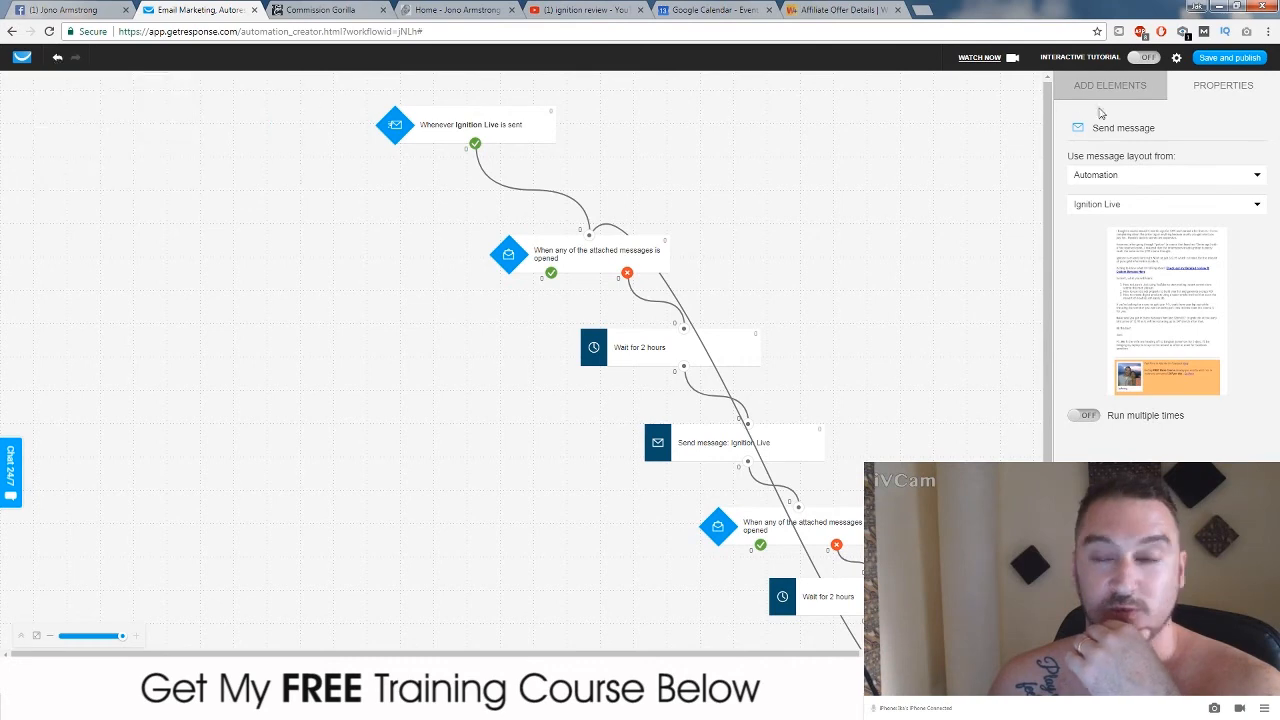
left_click(1222, 58)
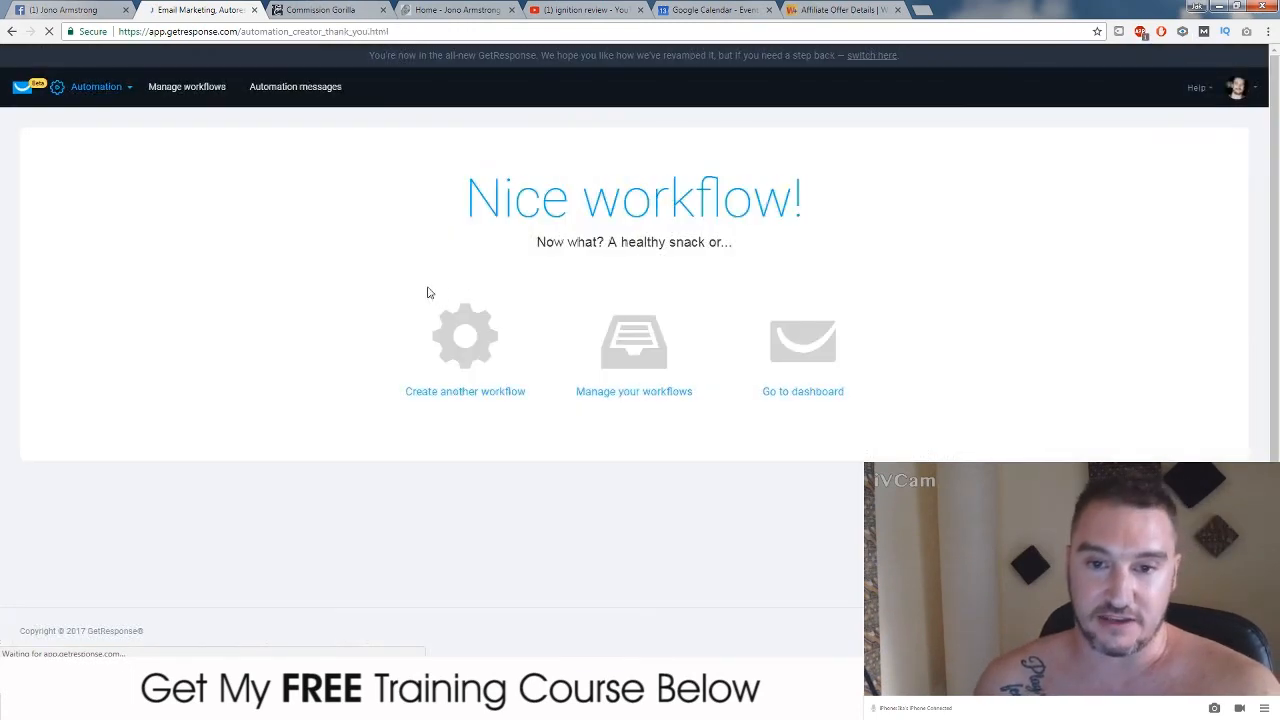
Return to the workflows list and sort it by end date, latest first, to view the Ignition workflows
left_click(610, 396)
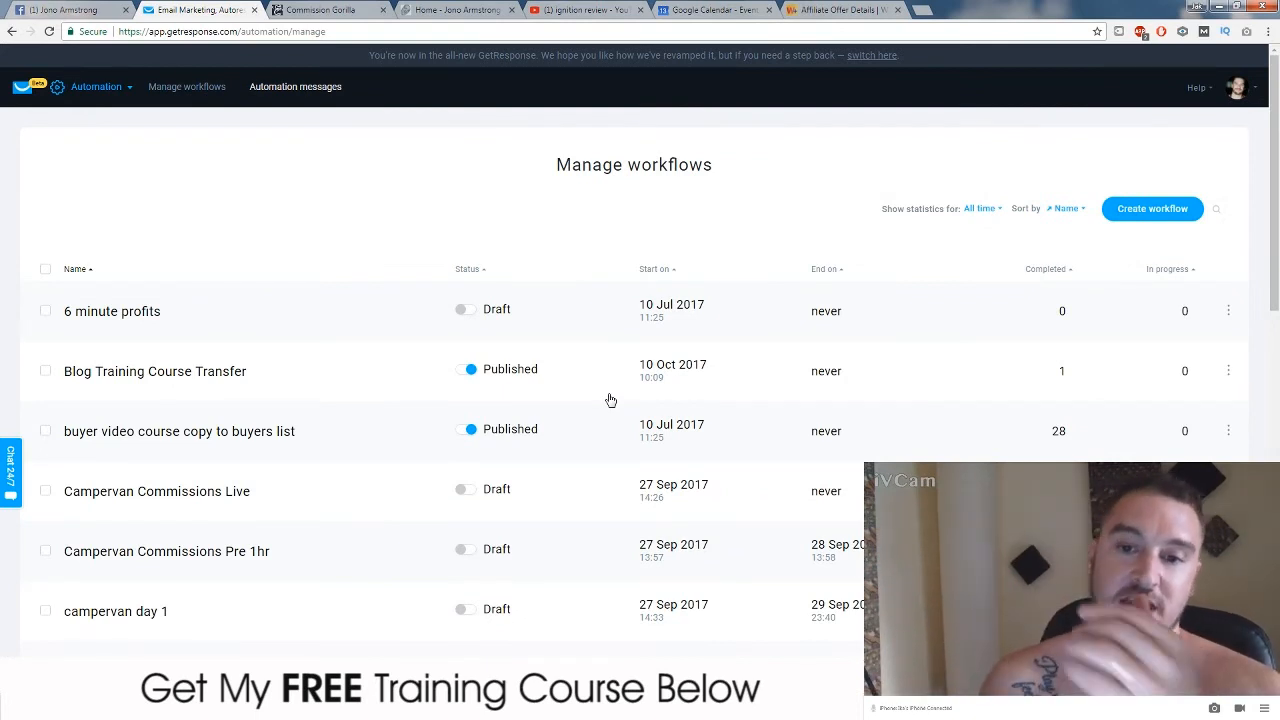
left_click(824, 276)
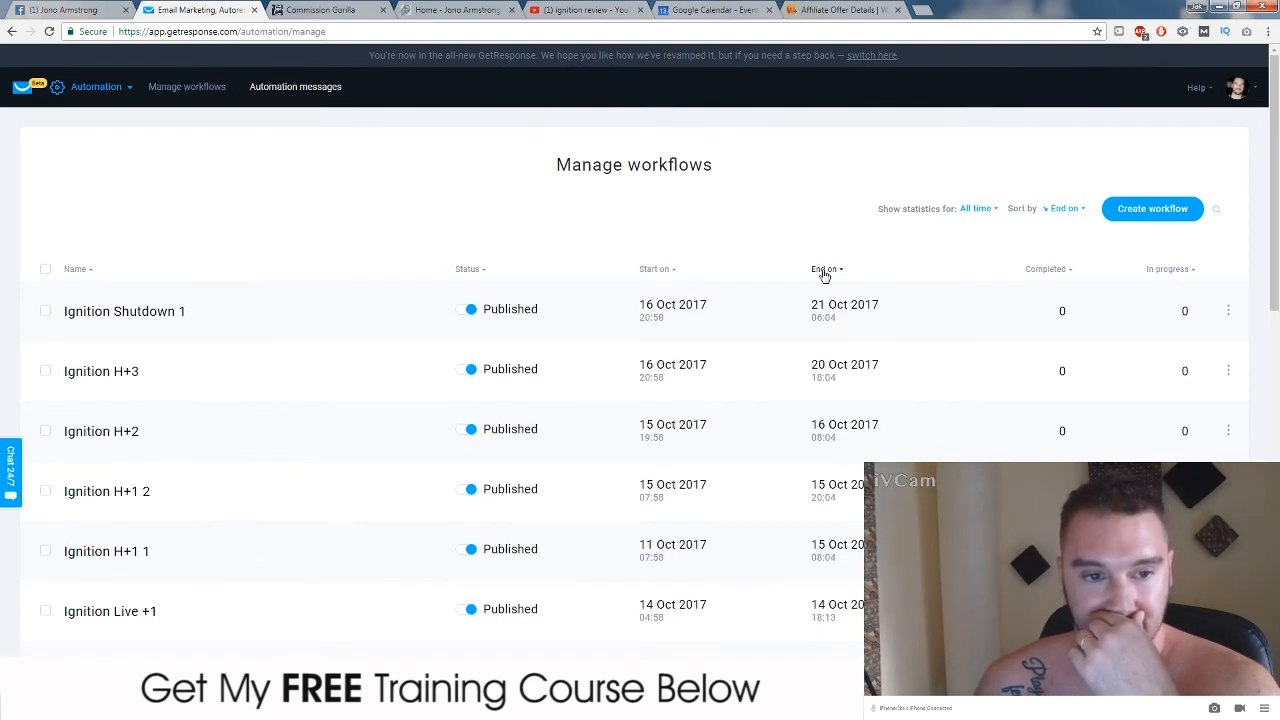
scroll(270, 400, "down", 2)
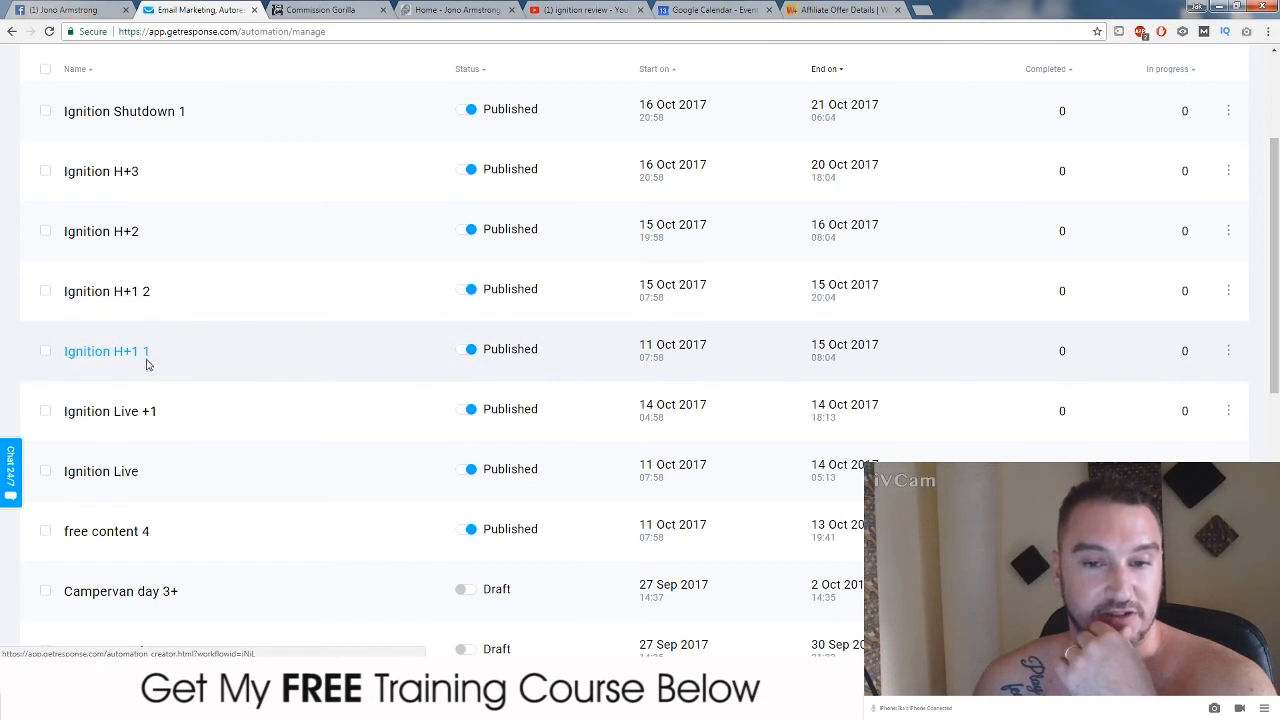
Open the Ignition H+3 workflow and examine its chain of message-opened conditions, two-hour waits and resend actions
scroll(142, 332, "up", 1)
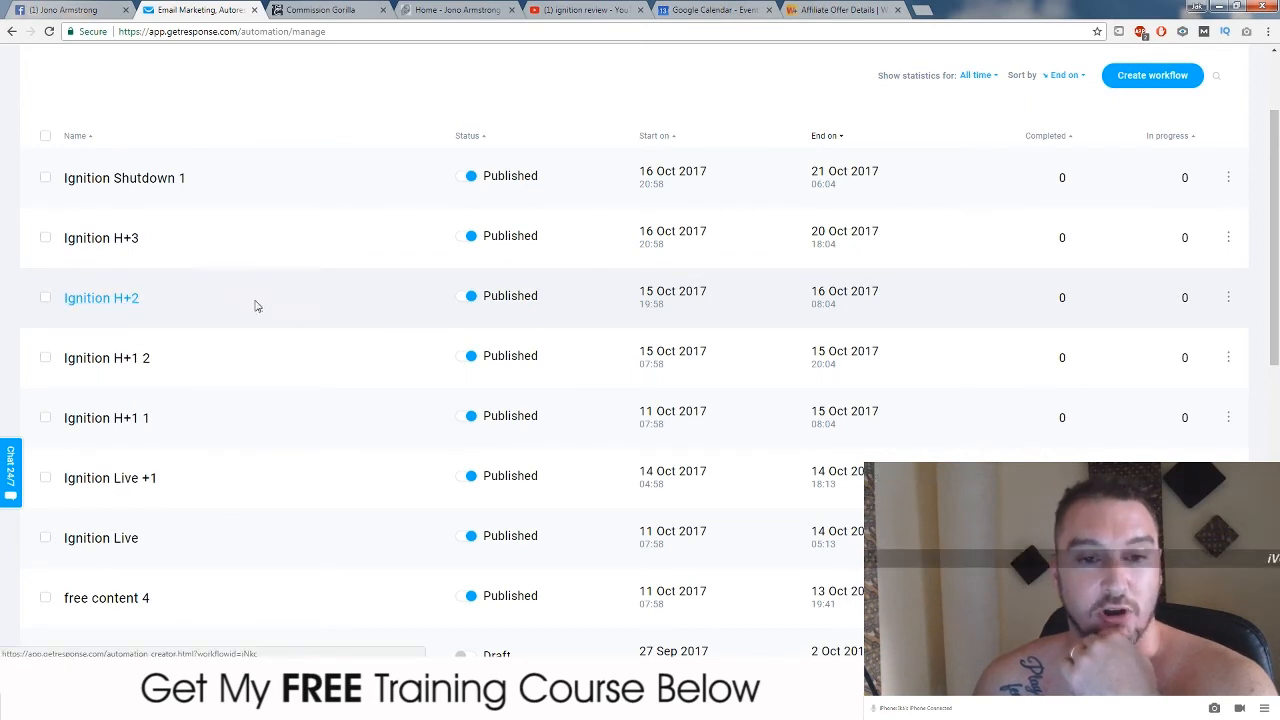
left_click(130, 246)
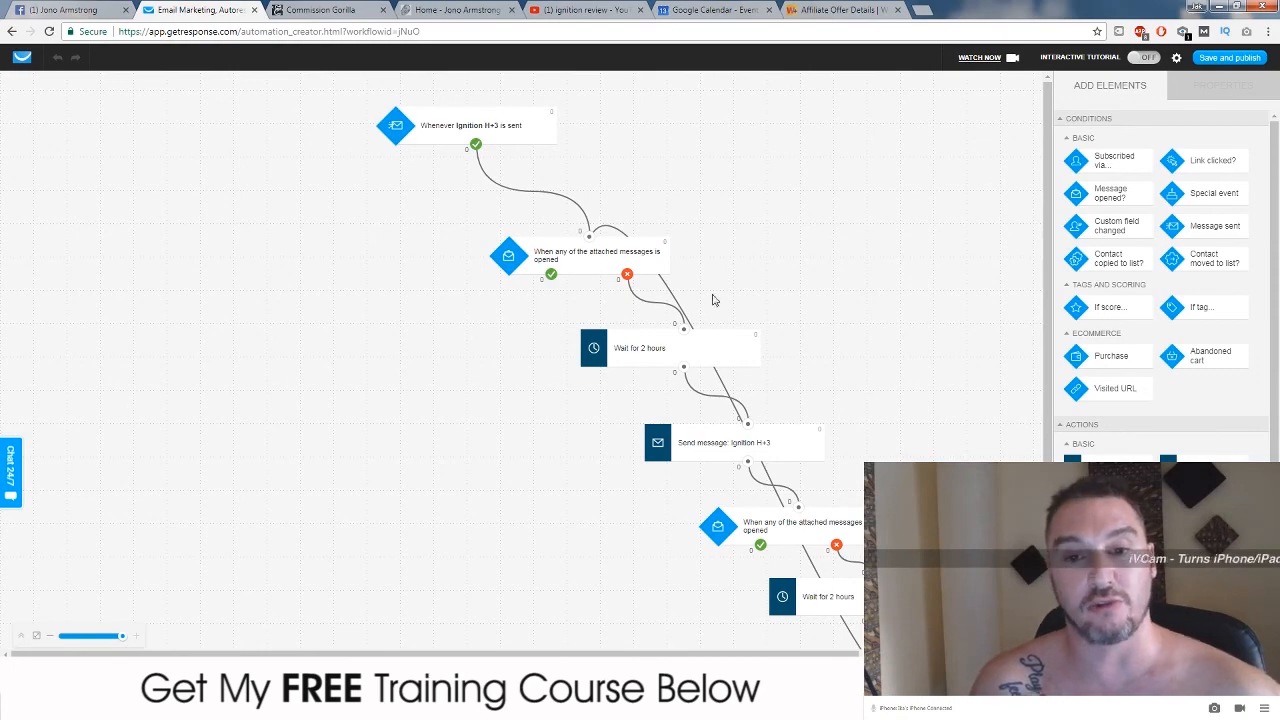
scroll(537, 412, "down", 1)
scroll(530, 410, "down", 1)
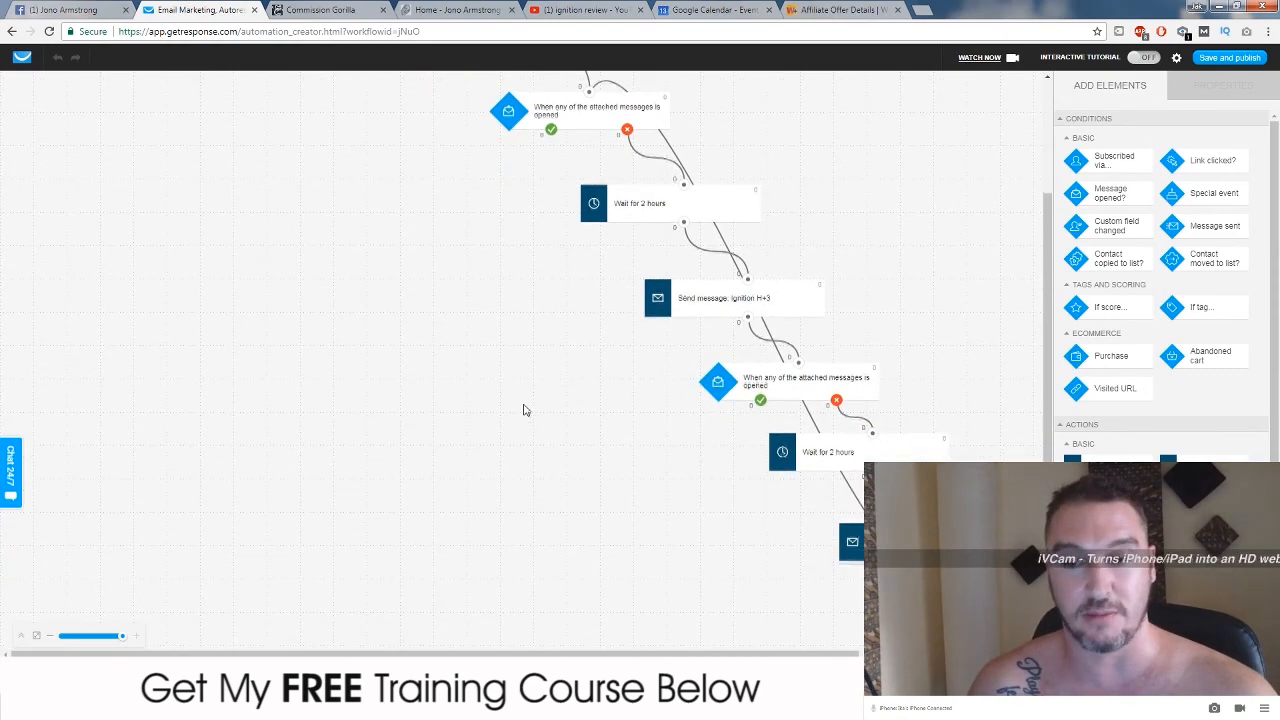
scroll(505, 430, "up", 2)
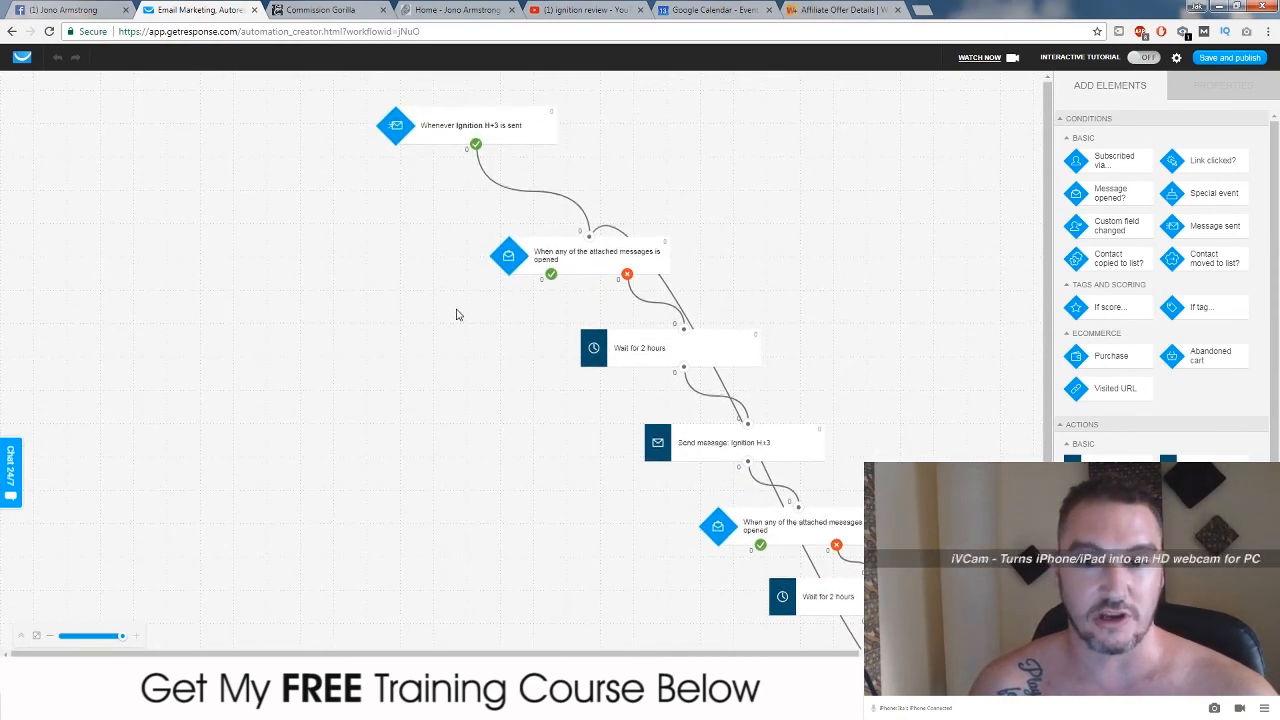
scroll(500, 406, "down", 1)
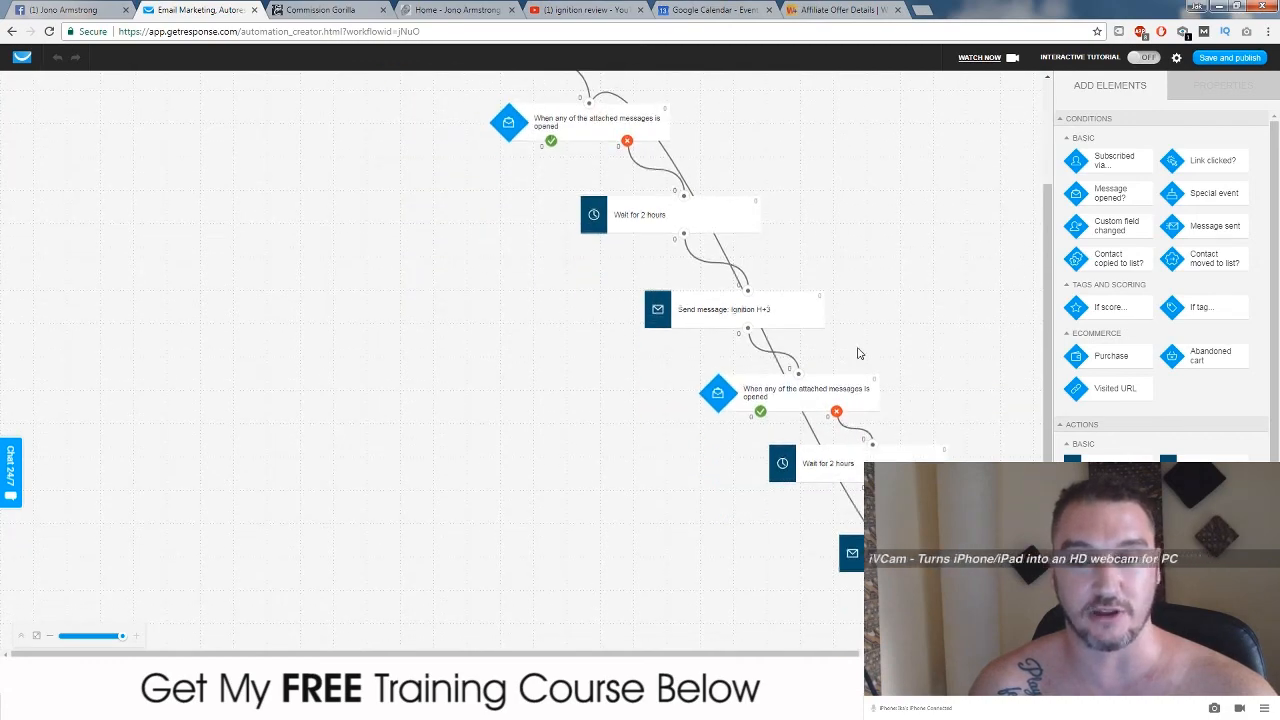
scroll(500, 360, "up", 1)
scroll(500, 360, "up", 1)
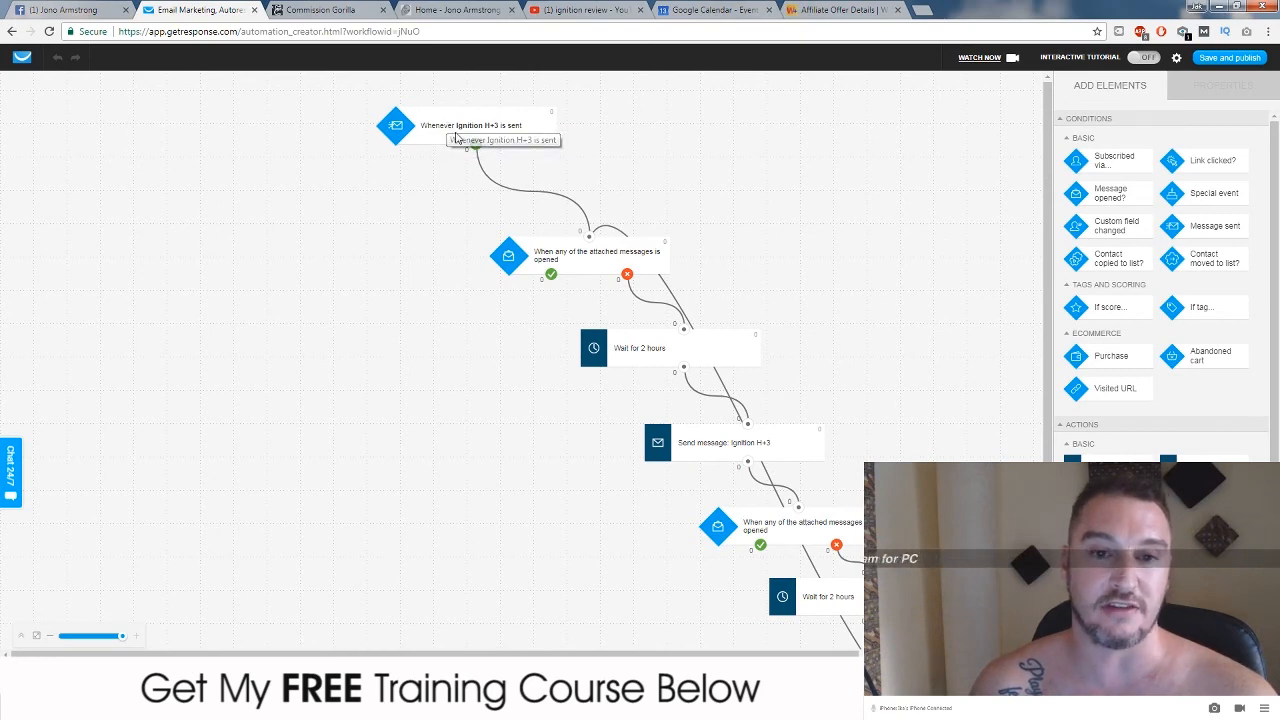
Delete the loop connection from the last send-message action back to the first message-opened condition, and redraw it between the same elements
scroll(591, 290, "down", 1)
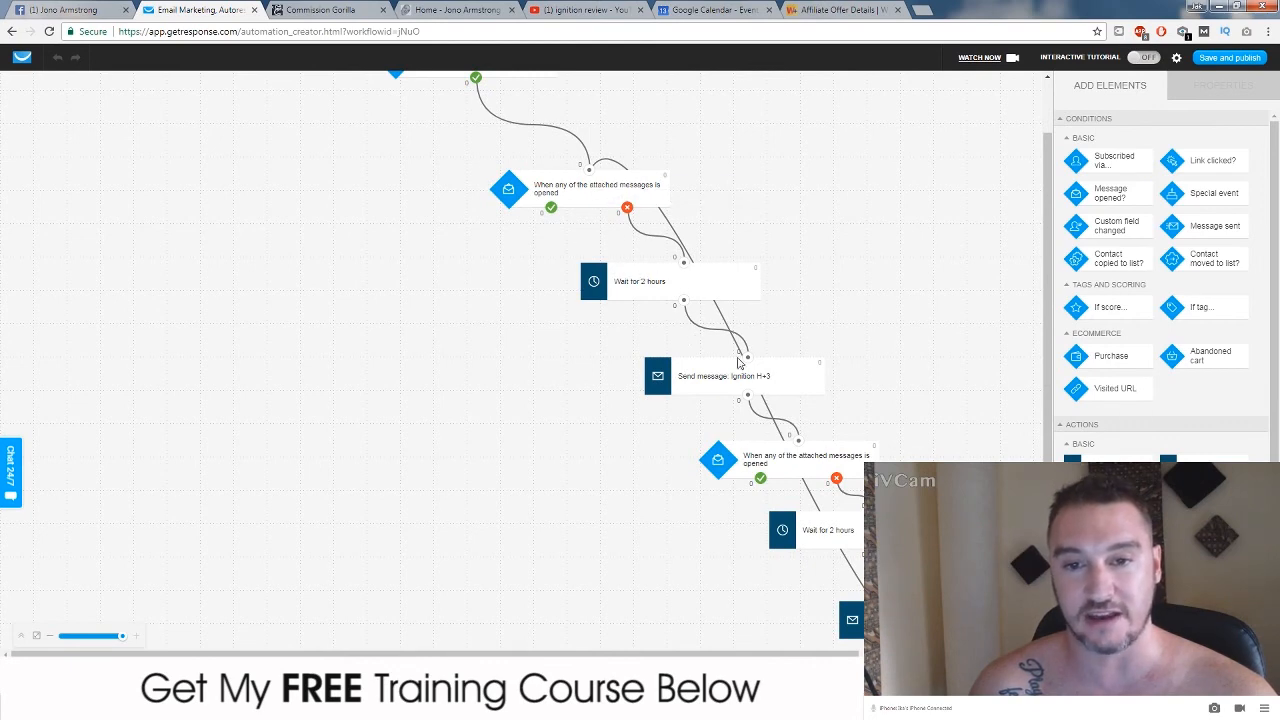
scroll(770, 418, "down", 1)
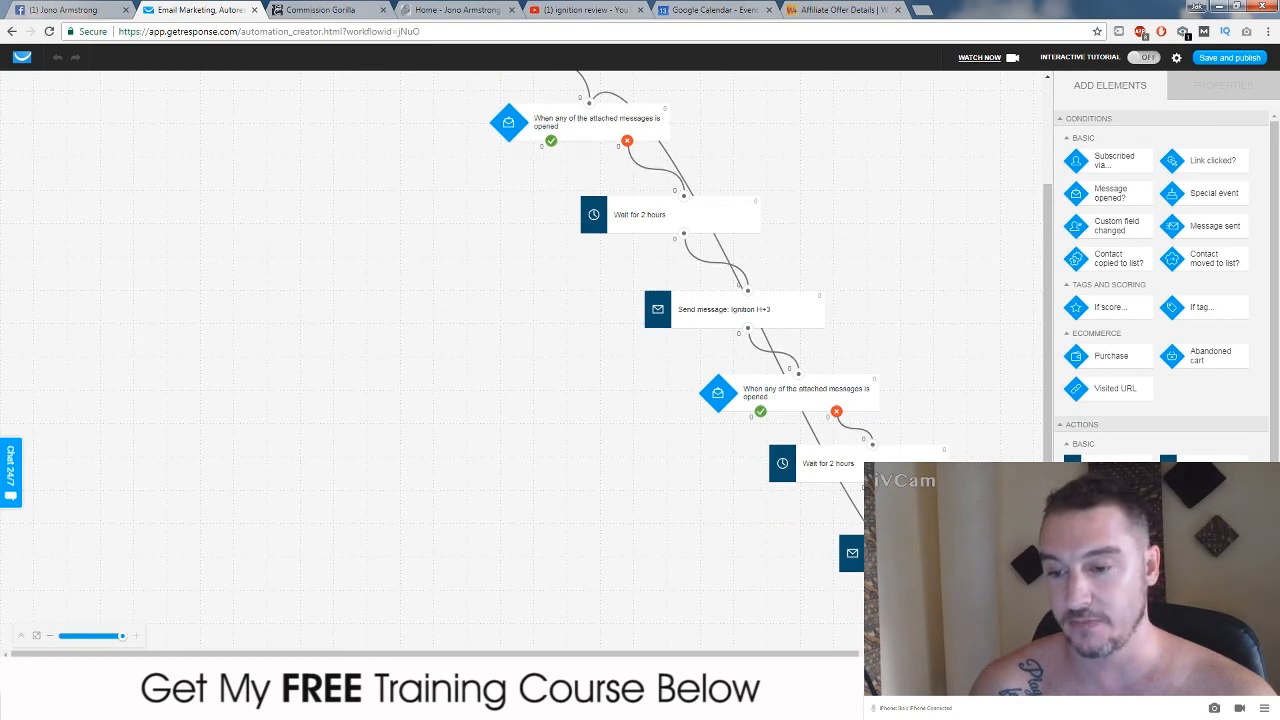
key("Delete")
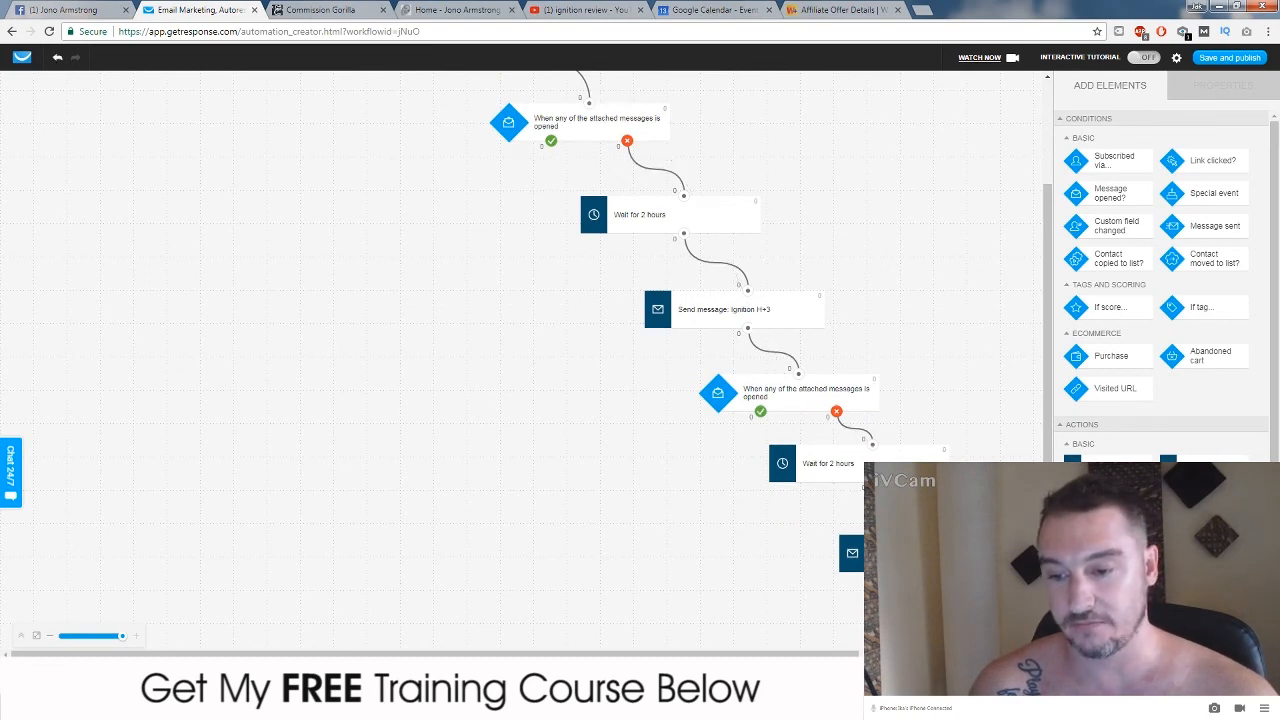
left_click_drag(862, 487, 590, 106)
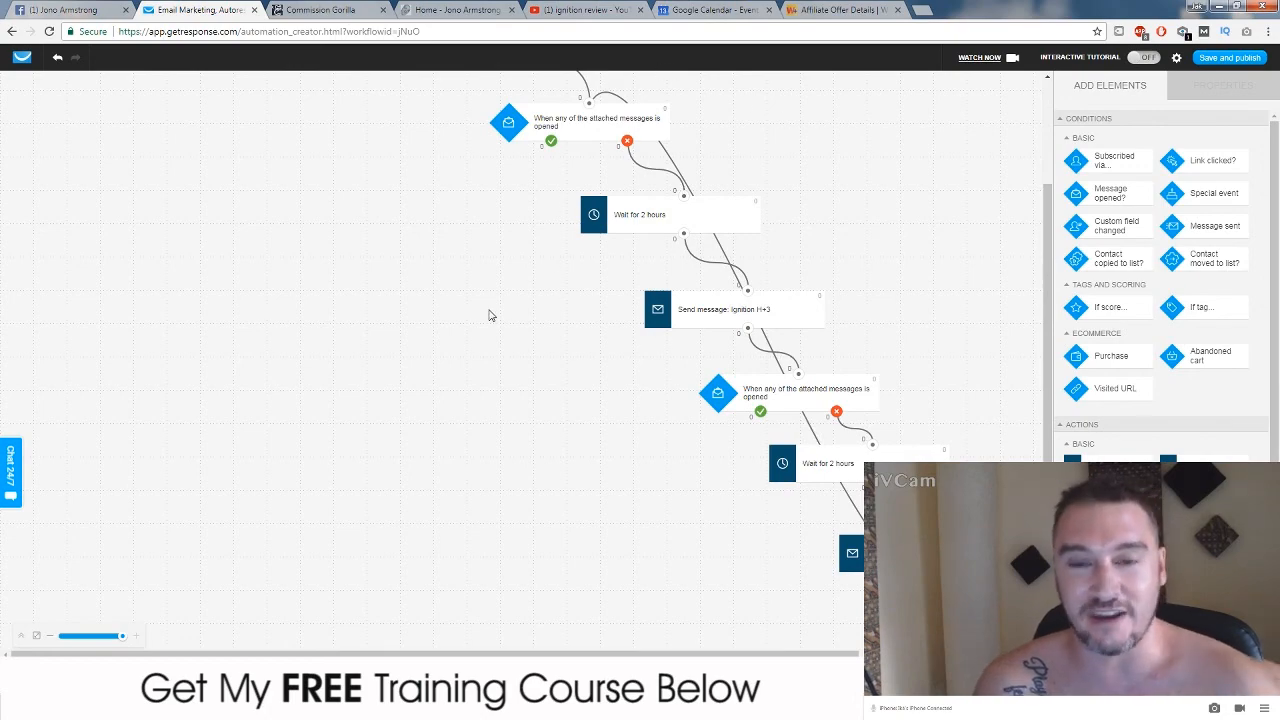
scroll(490, 316, "up", 3)
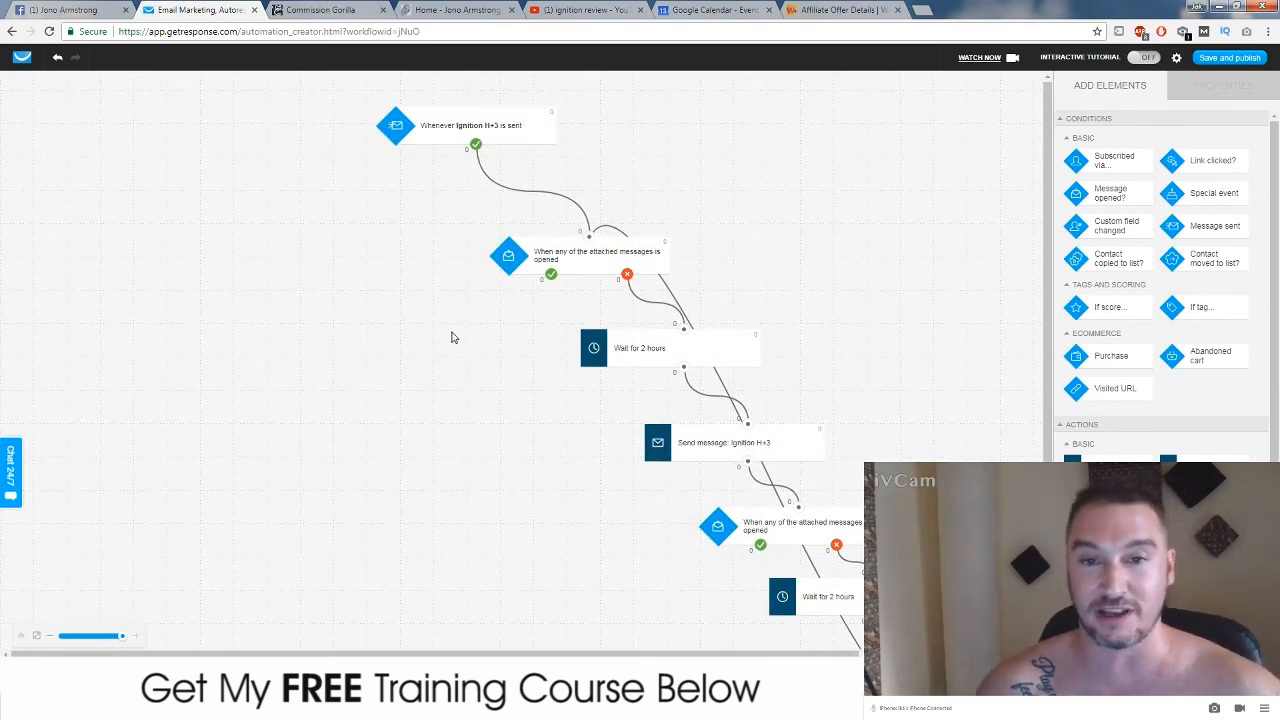